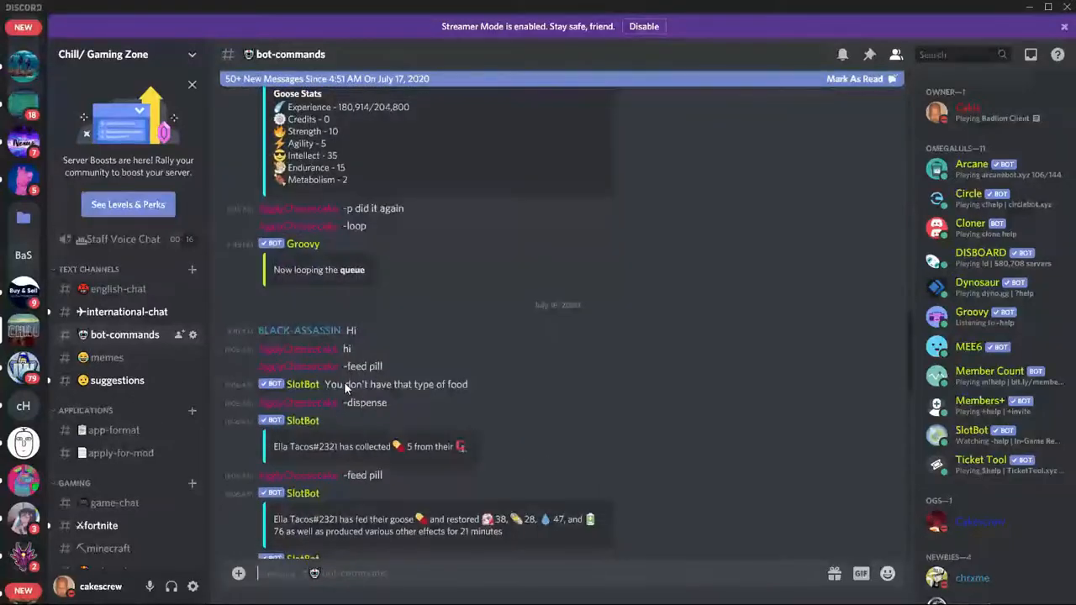
# - Look through the bot-commands messages and the channel list of the Chill/ Gaming Zone server
pyautogui.scroll(-3, 80, 368)
pyautogui.scroll(-3, 84, 385)
pyautogui.scroll(10, 84, 385)
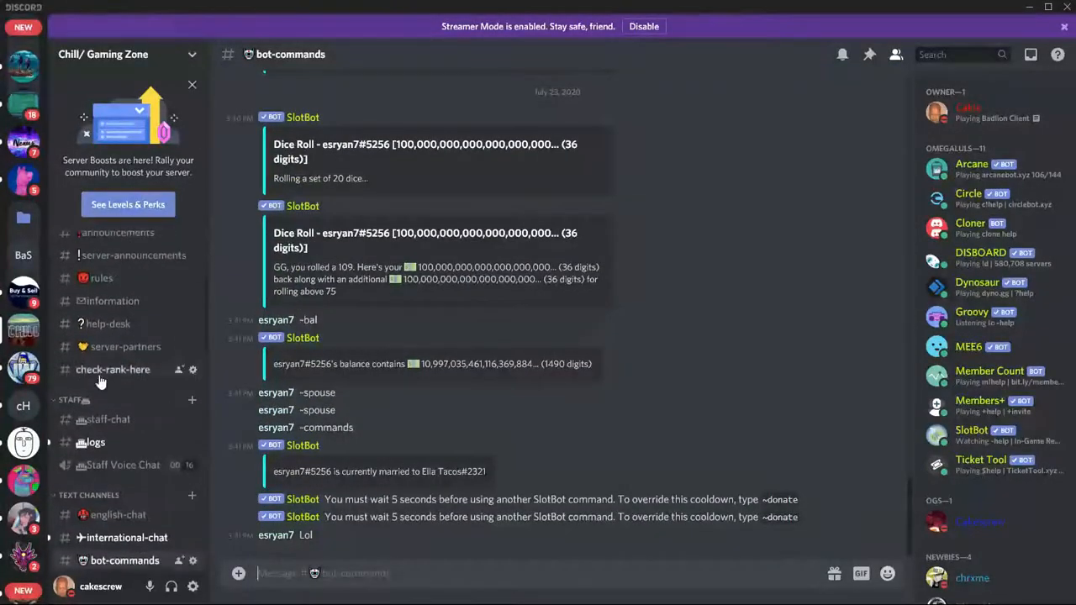
pyautogui.scroll(4, 99, 374)
pyautogui.scroll(6, 24, 187)
pyautogui.scroll(3, 23, 187)
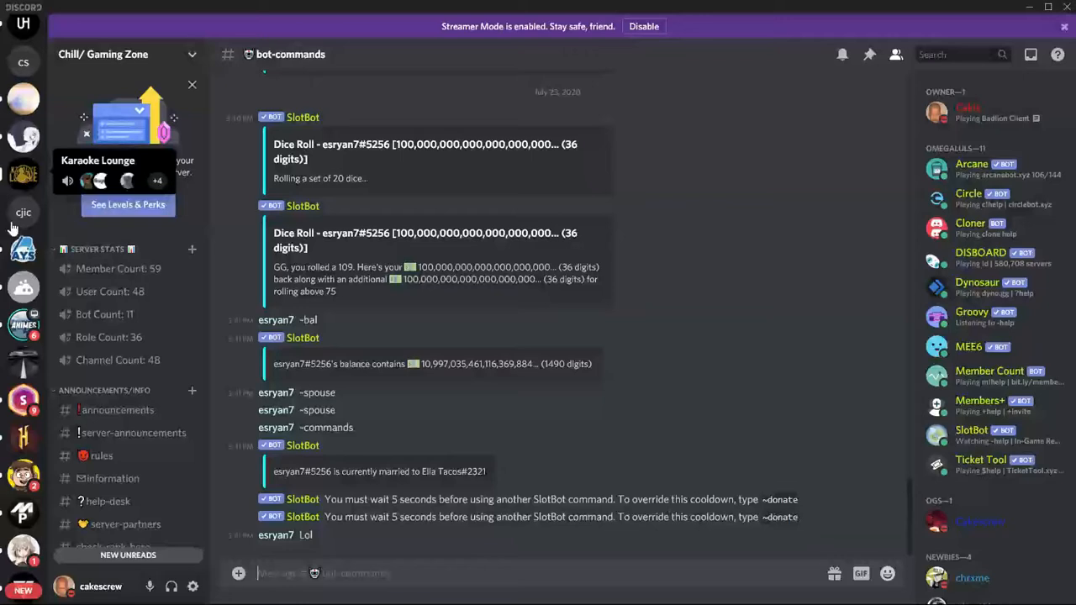
# - Open The Streets server and examine its boost page, the admin's profile options and the member list
pyautogui.click(24, 360)
pyautogui.scroll(8, 117, 323)
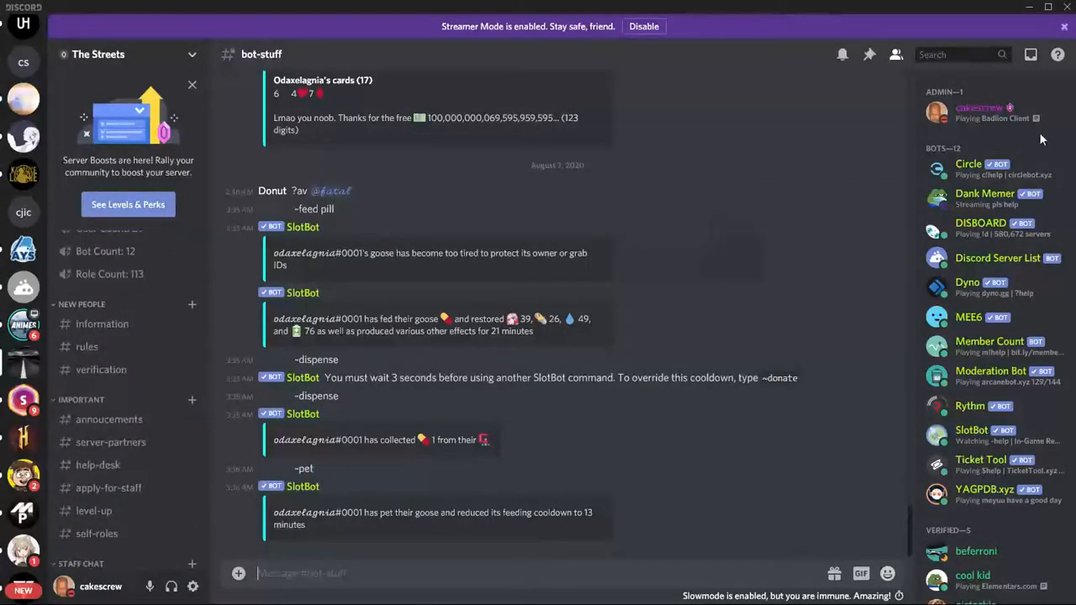
pyautogui.click(1008, 106)
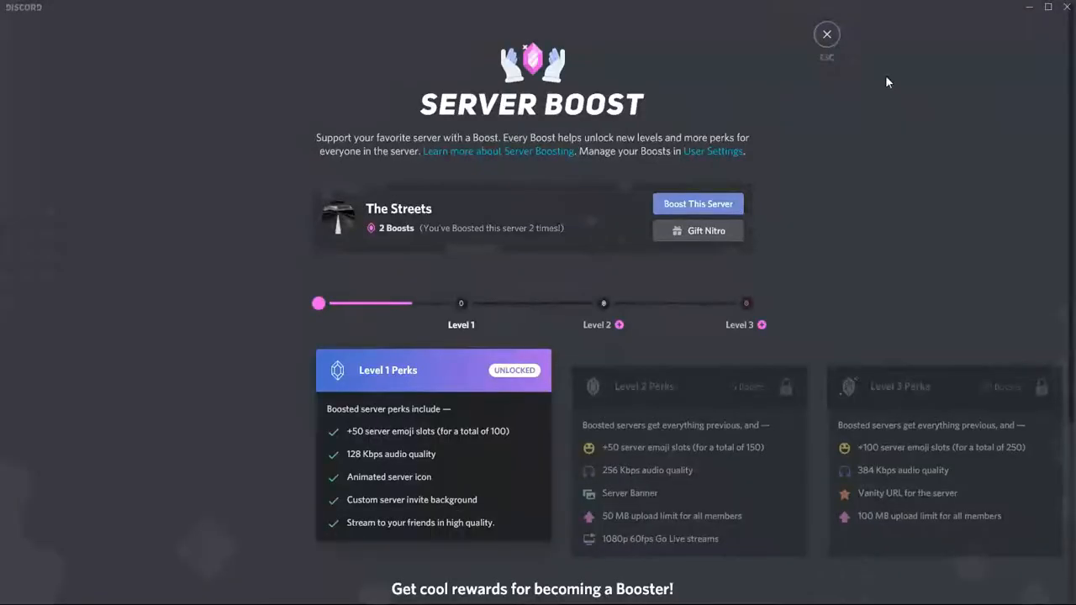
pyautogui.press('Escape')
pyautogui.rightClick(999, 107)
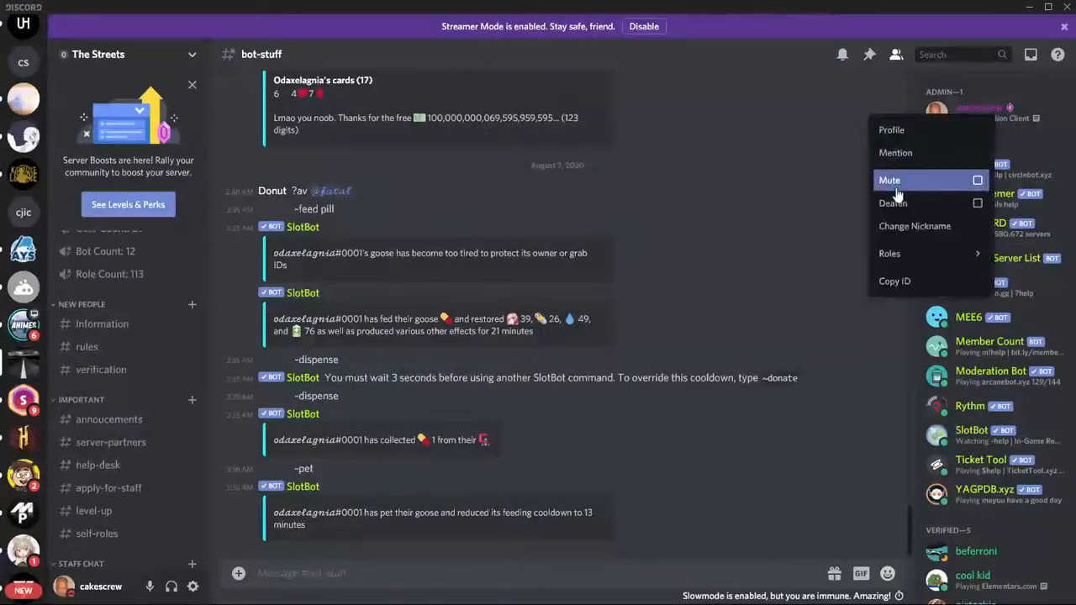
pyautogui.click(908, 129)
pyautogui.click(908, 127)
pyautogui.scroll(-3, 1001, 336)
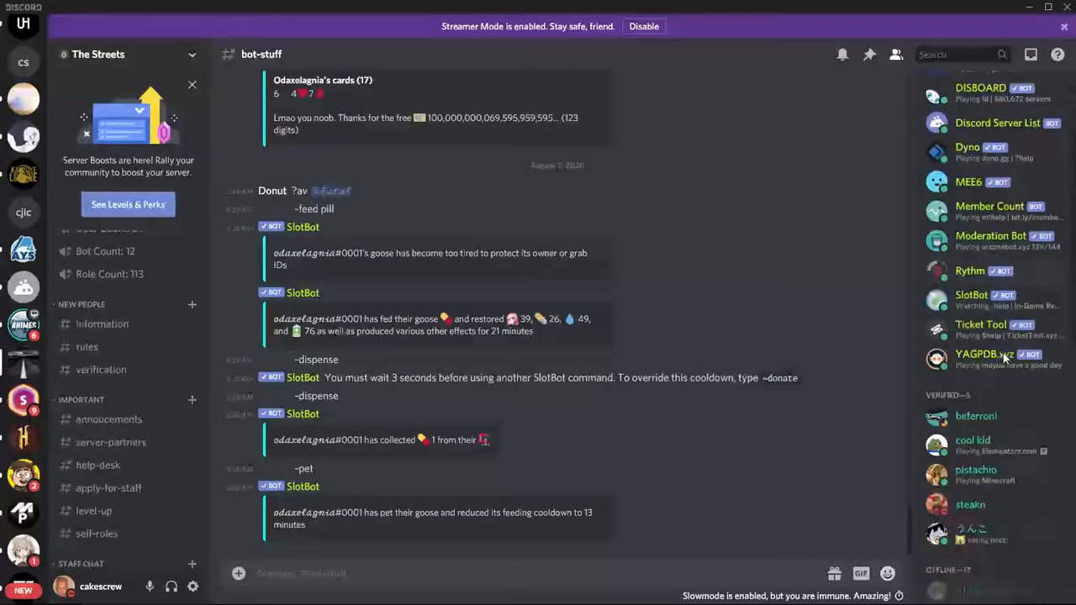
# - Open the verification channel of The Streets and examine its role menu and the surrounding channel categories
pyautogui.click(118, 367)
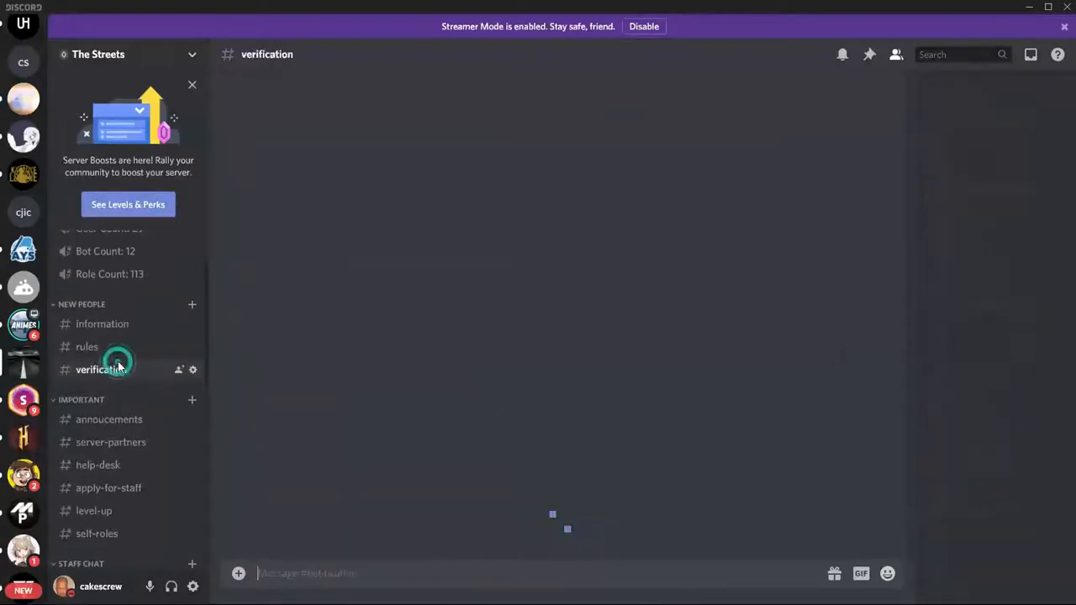
pyautogui.scroll(-4, 134, 306)
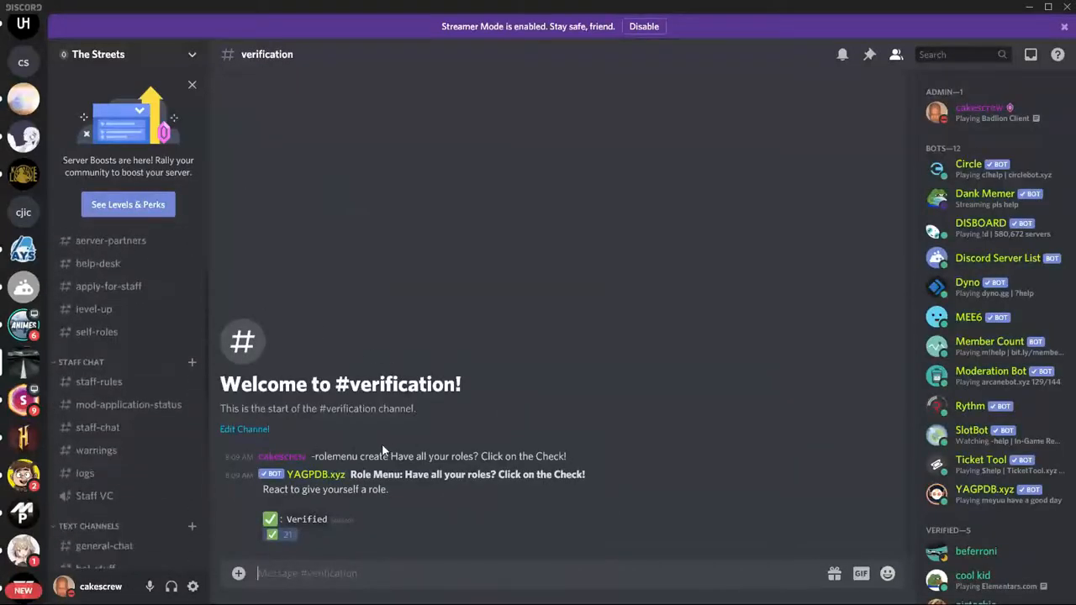
pyautogui.scroll(3, 126, 370)
pyautogui.scroll(4, 112, 347)
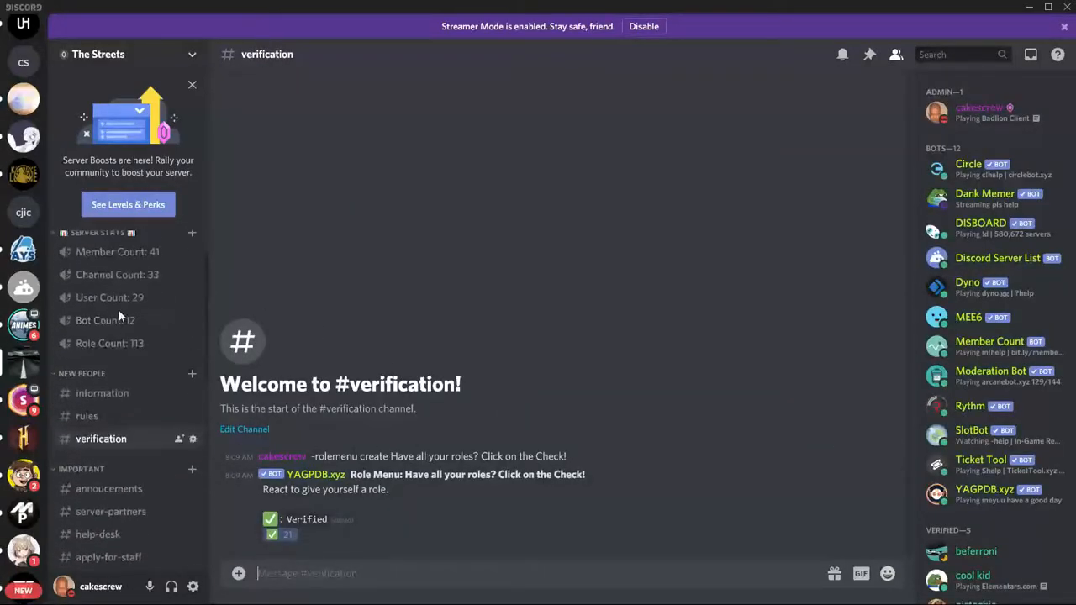
pyautogui.scroll(3, 23, 210)
# - Return to the Chill/ Gaming Zone server and examine its gaming, lobby and server stats channel categories
pyautogui.click(24, 131)
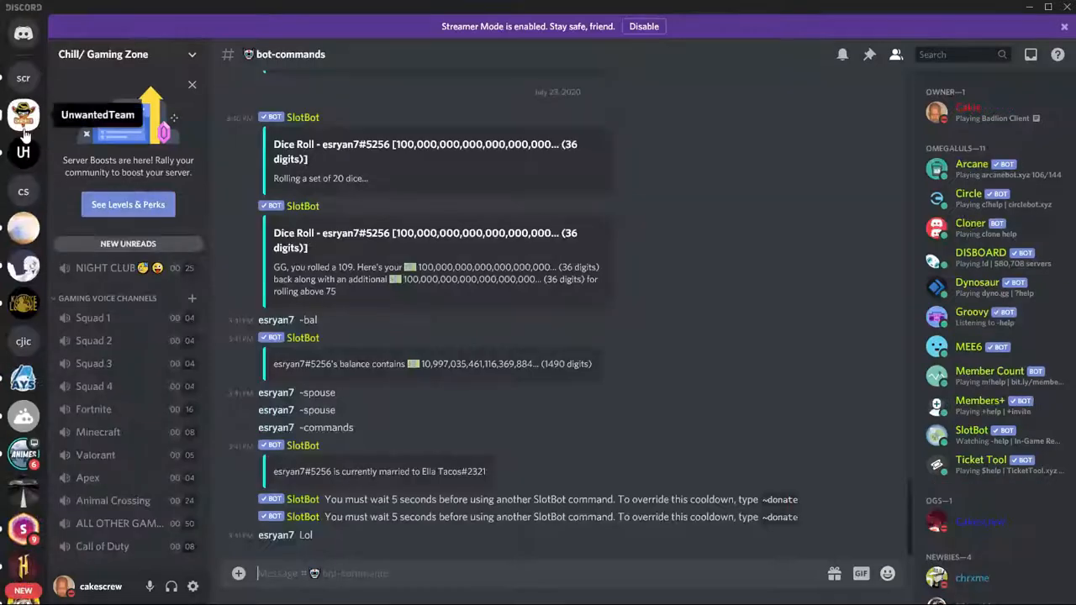
pyautogui.scroll(5, 24, 135)
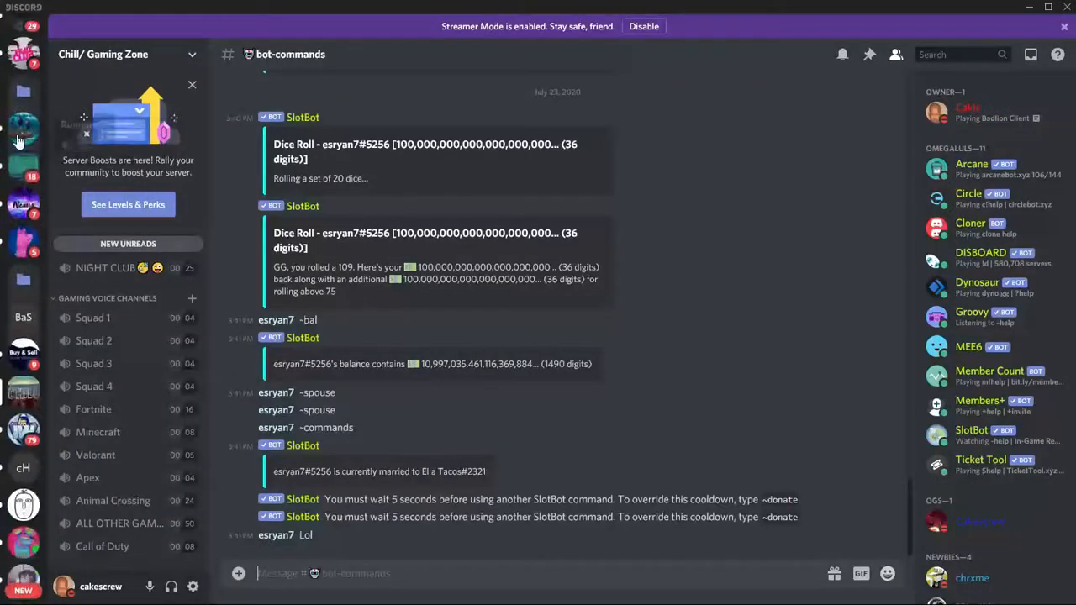
pyautogui.scroll(-5, 14, 146)
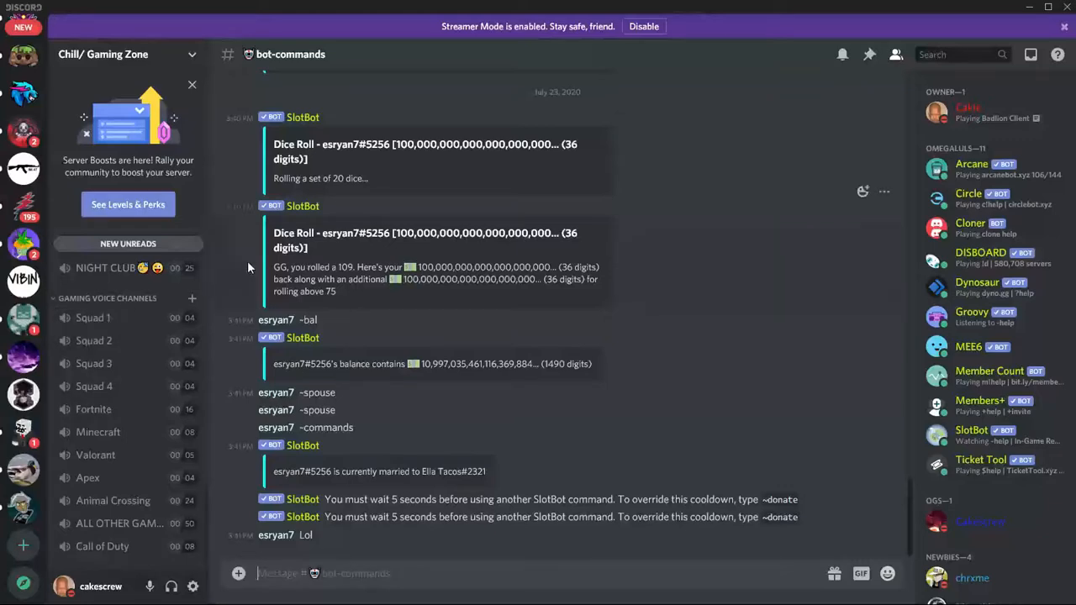
pyautogui.scroll(5, 93, 317)
pyautogui.scroll(-5, 126, 384)
pyautogui.scroll(6, 125, 352)
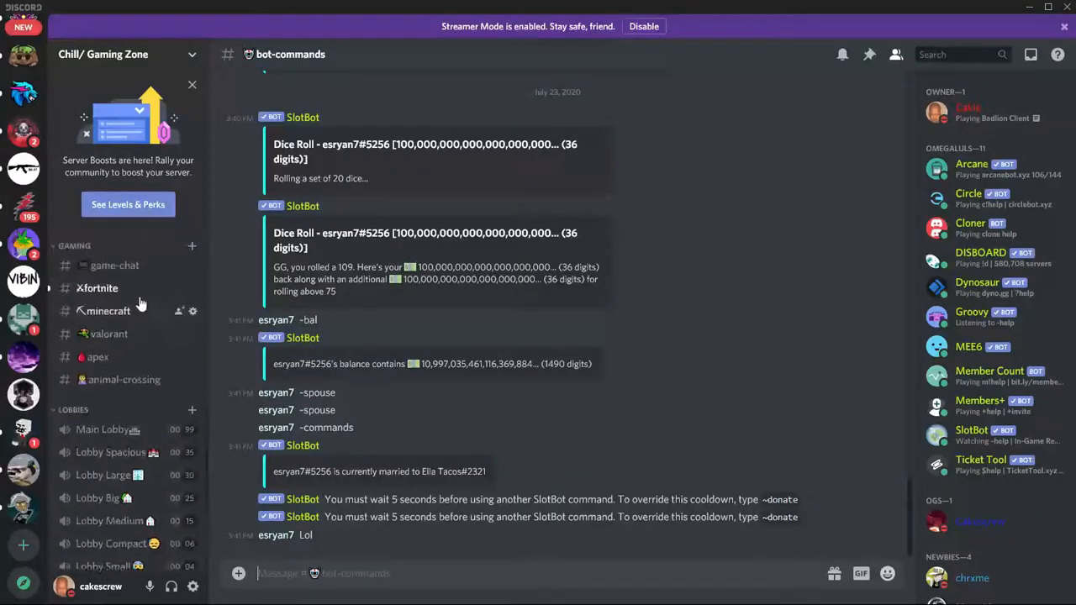
pyautogui.scroll(5, 126, 353)
pyautogui.scroll(-5, 22, 145)
pyautogui.scroll(5, 22, 144)
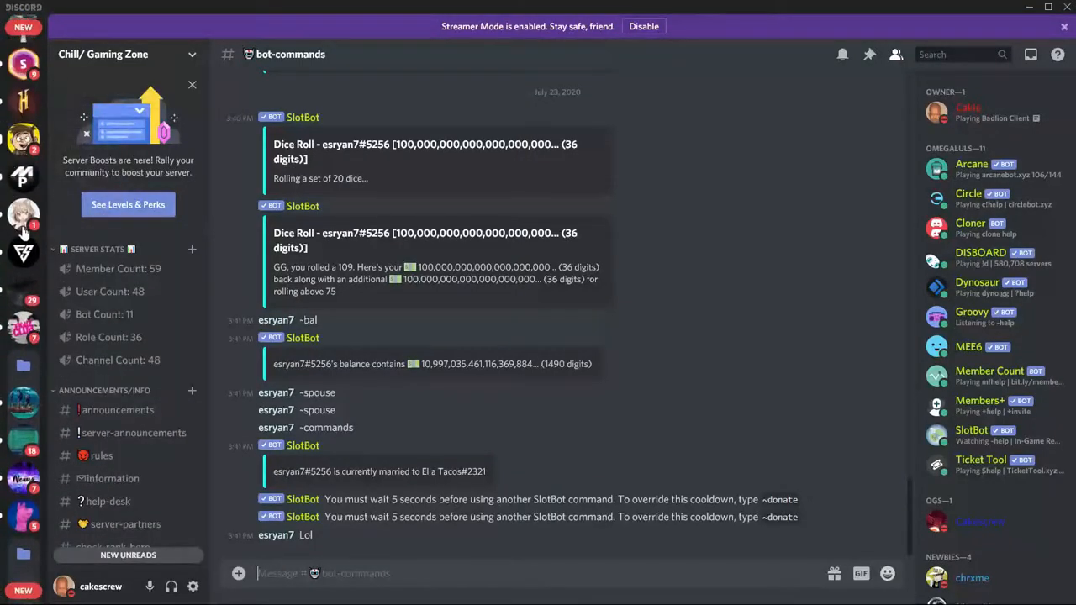
# - Open the Heaven's Hotel server and look through its list of channels
pyautogui.click(23, 220)
pyautogui.scroll(-5, 120, 290)
pyautogui.scroll(-6, 120, 290)
pyautogui.scroll(4, 152, 284)
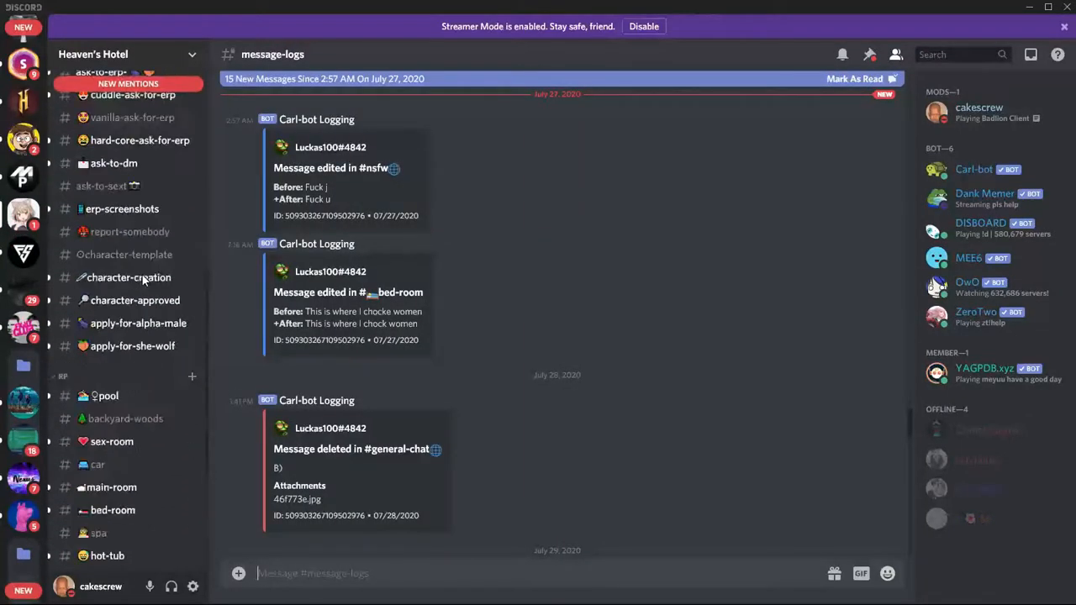
pyautogui.scroll(6, 144, 283)
# - Open the Sound's World server and examine its channel categories and the posts in its announcements channel
pyautogui.click(25, 66)
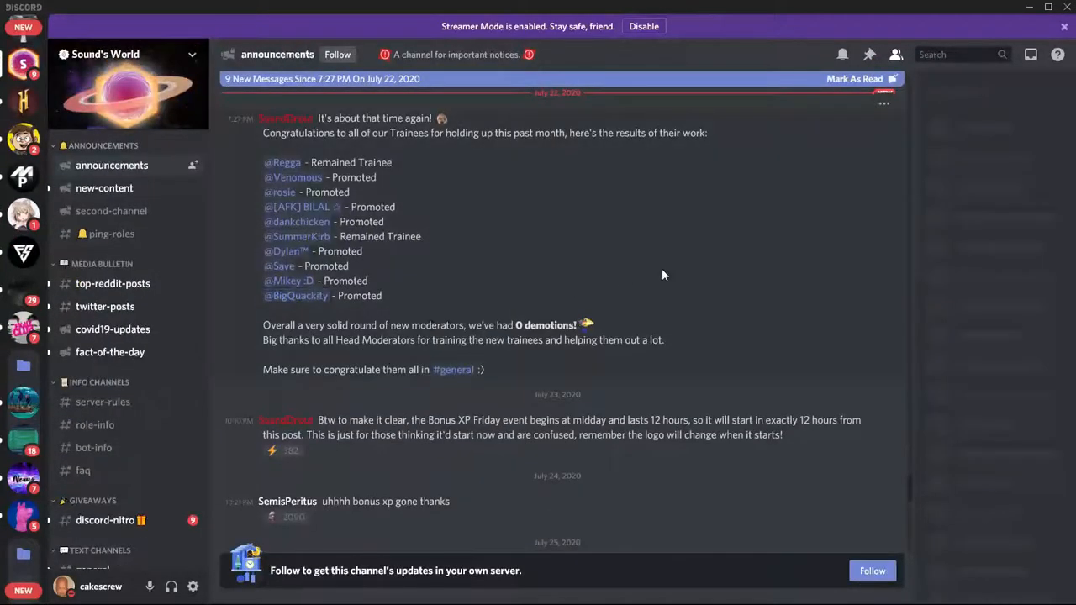
pyautogui.scroll(-5, 555, 331)
pyautogui.scroll(-10, 147, 327)
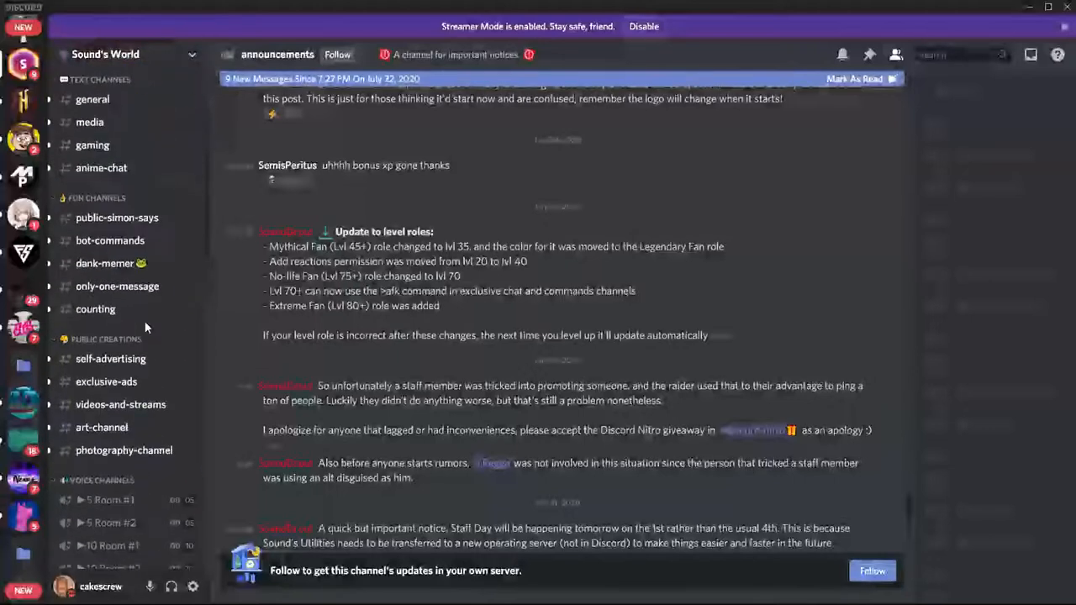
pyautogui.scroll(-4, 145, 328)
pyautogui.scroll(4, 126, 295)
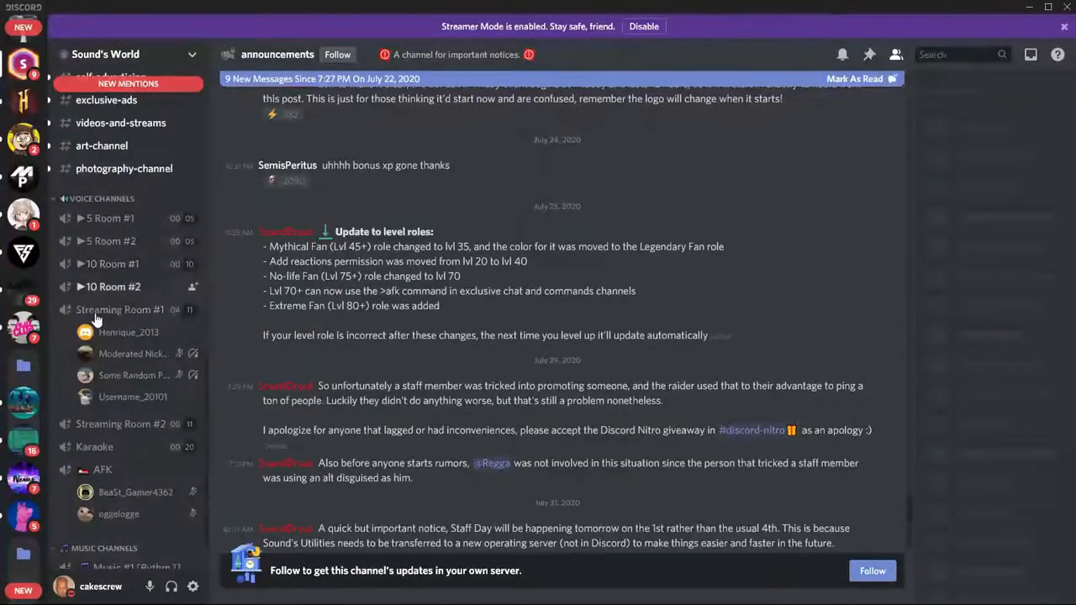
pyautogui.scroll(8, 97, 341)
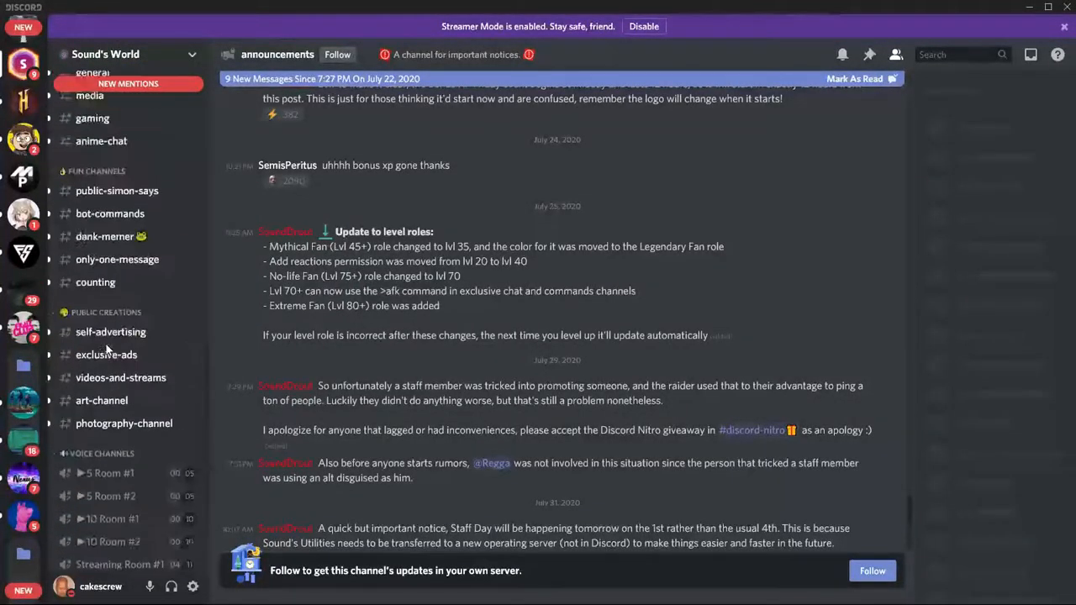
pyautogui.scroll(5, 105, 338)
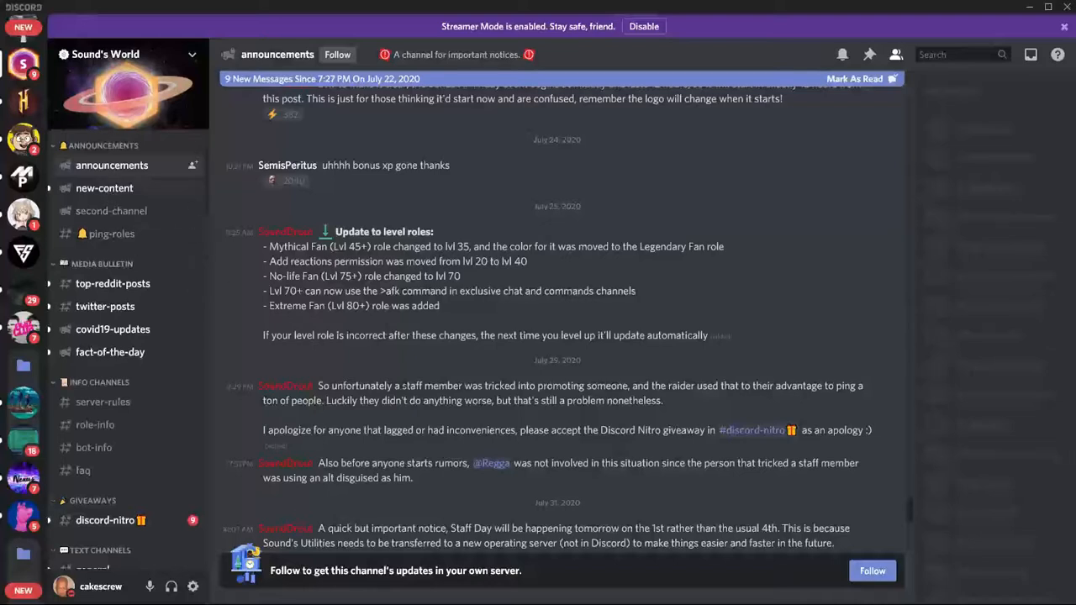
pyautogui.scroll(-3, 407, 386)
pyautogui.scroll(-5, 407, 387)
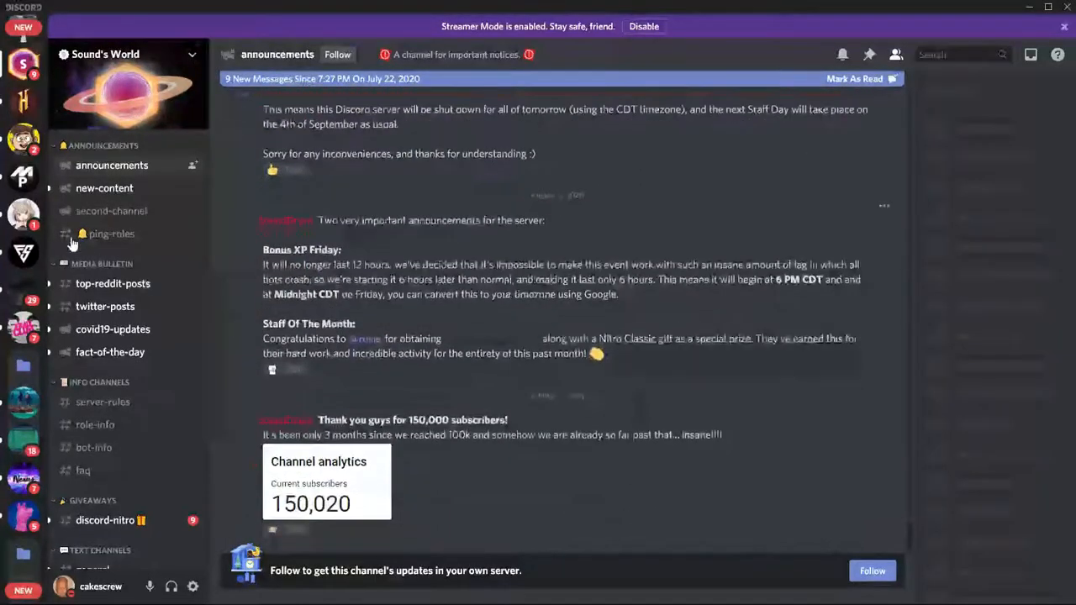
# - Open the UnwantedTeam server and view its announcements channel and channel layout
pyautogui.scroll(3, 2, 126)
pyautogui.scroll(5, 9, 122)
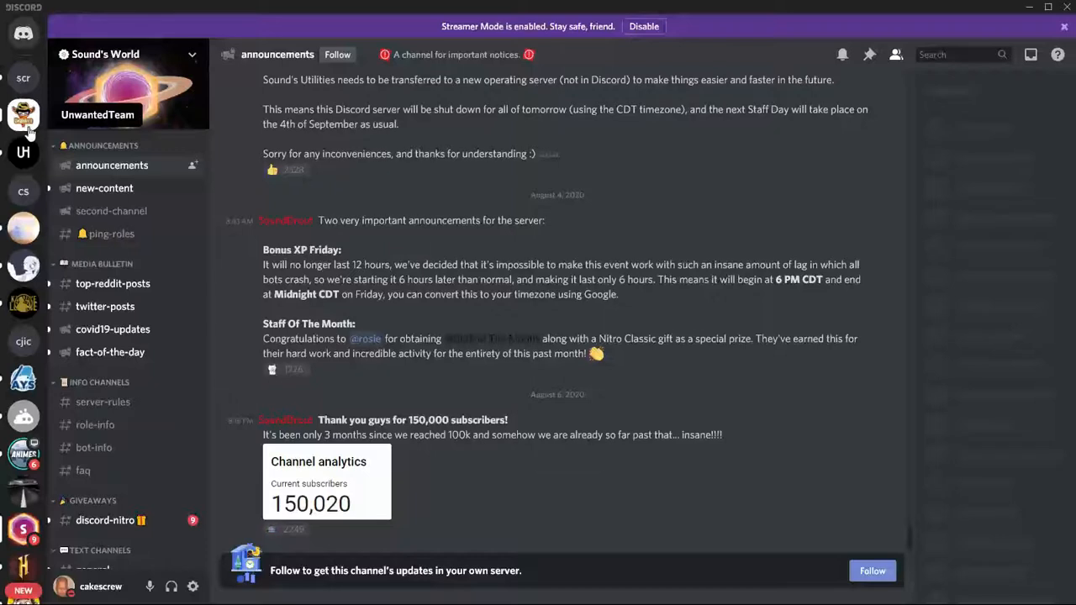
pyautogui.click(29, 128)
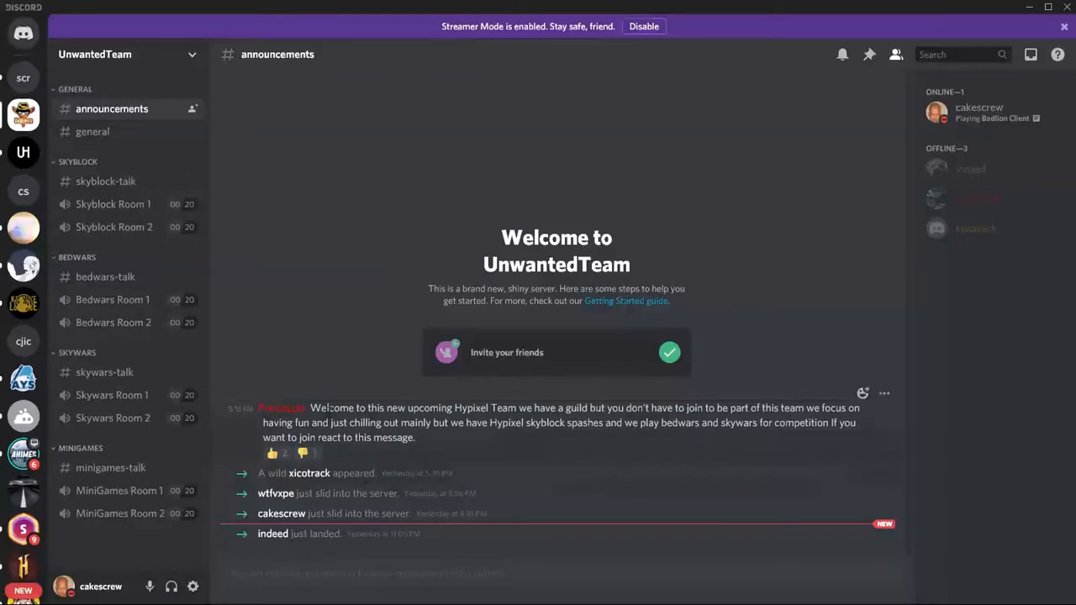
pyautogui.scroll(-10, 24, 252)
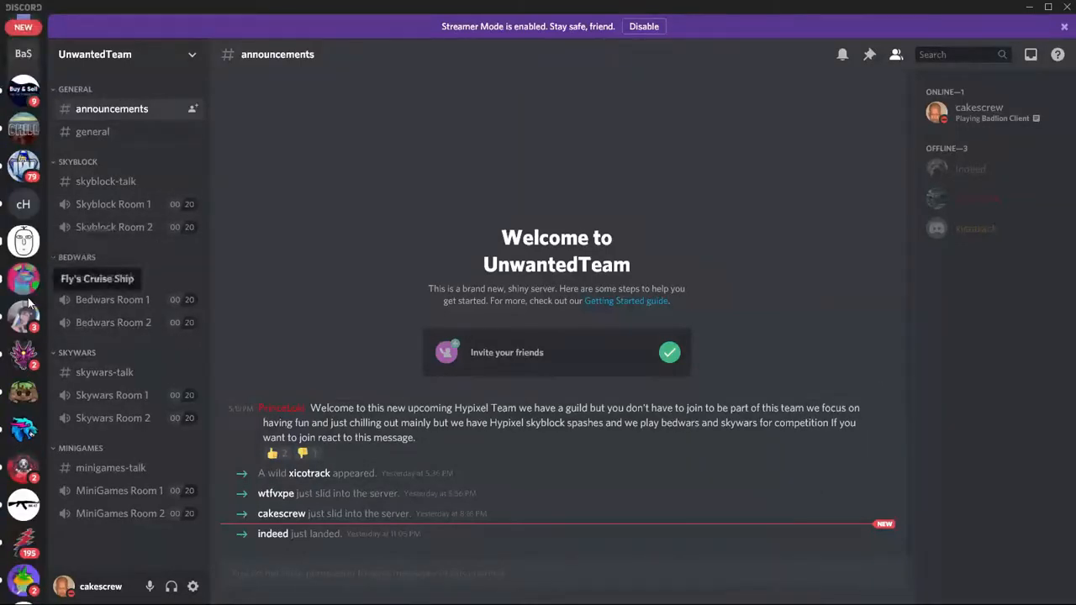
# - Open the tuv's room server and look through its community, advertising and games channels
pyautogui.click(24, 240)
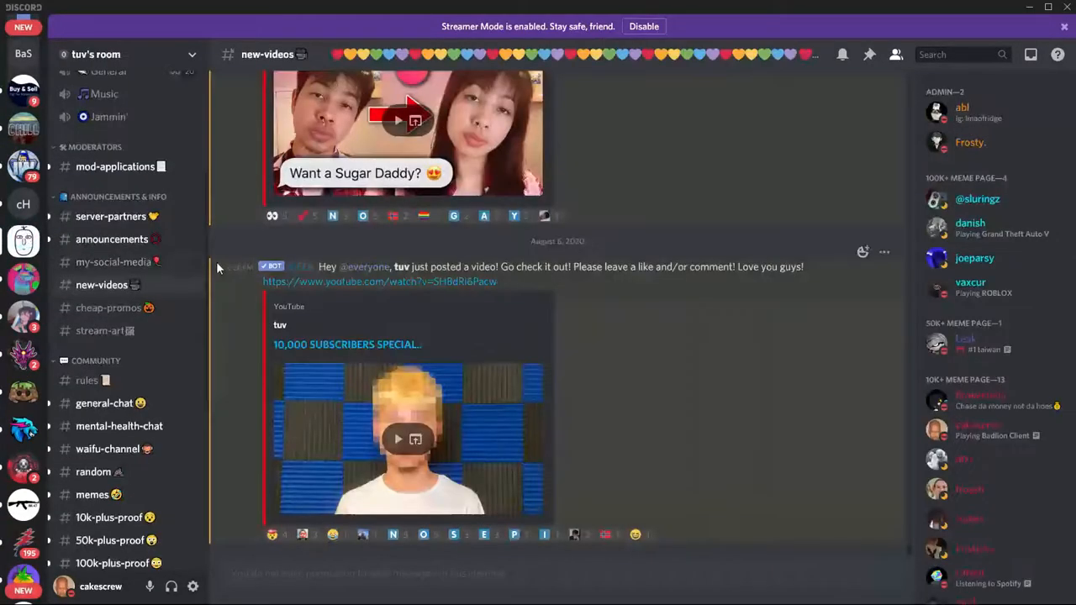
pyautogui.scroll(-5, 152, 289)
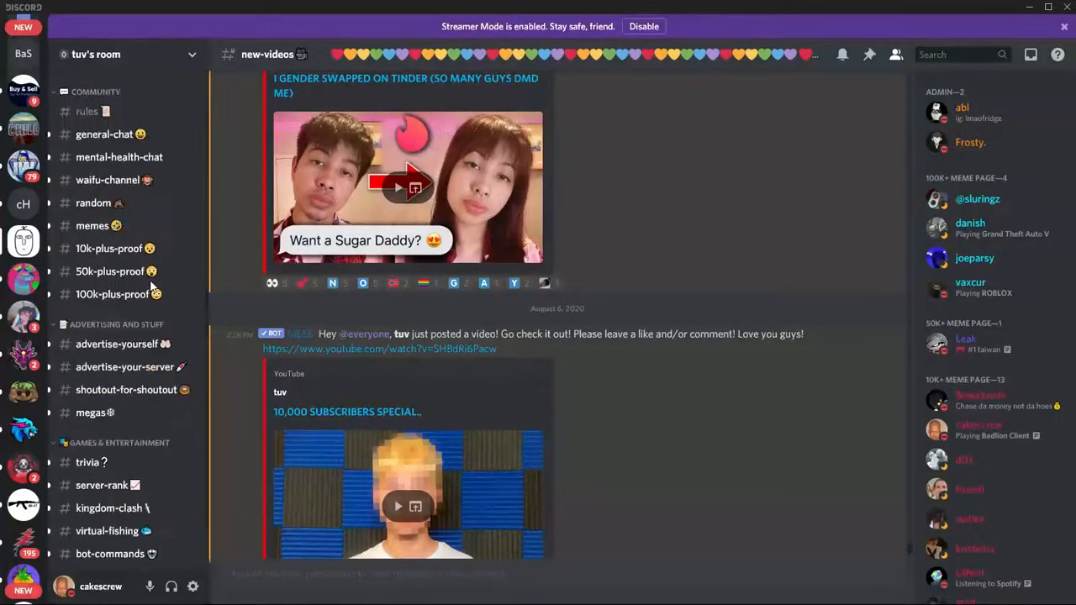
pyautogui.scroll(-2, 412, 293)
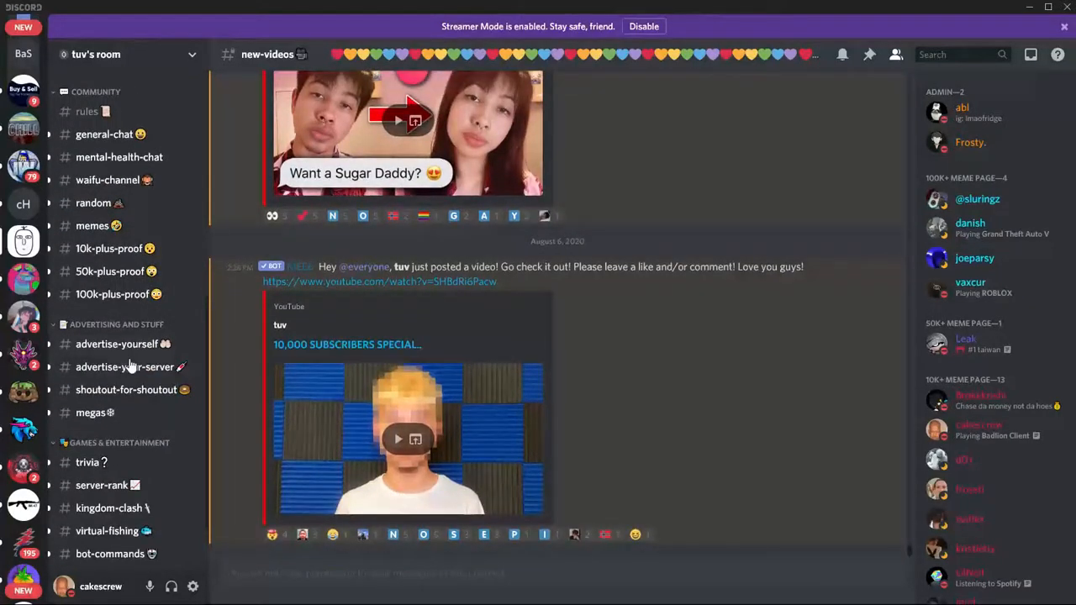
pyautogui.scroll(-2, 128, 357)
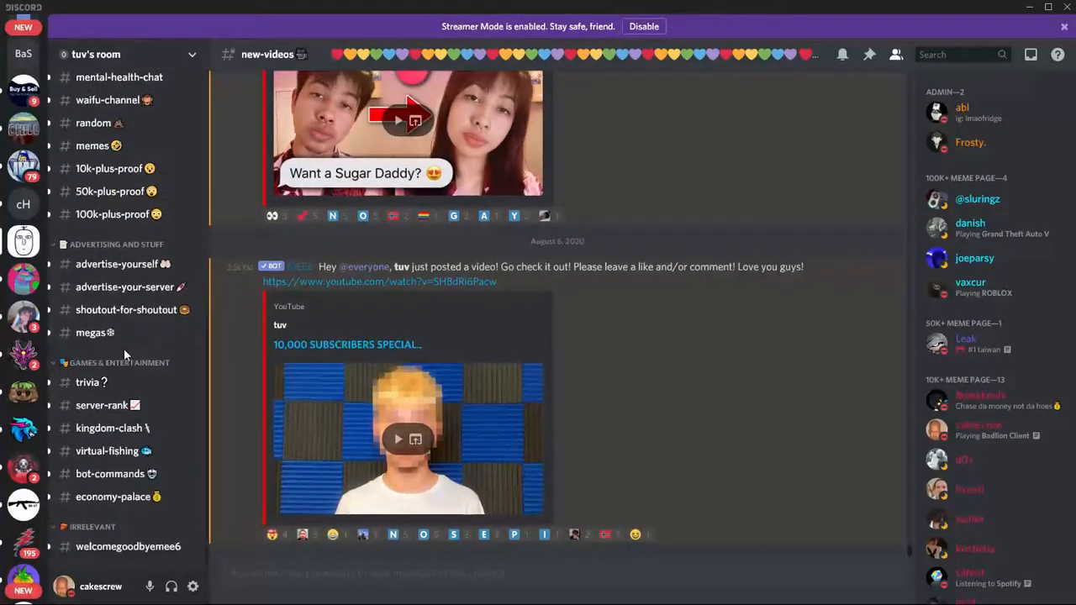
# - View the advertise-yourself, 100k-plus-proof, 50k-plus-proof and 10k-plus-proof channels of tuv's room in turn
pyautogui.click(136, 268)
pyautogui.click(138, 214)
pyautogui.click(138, 191)
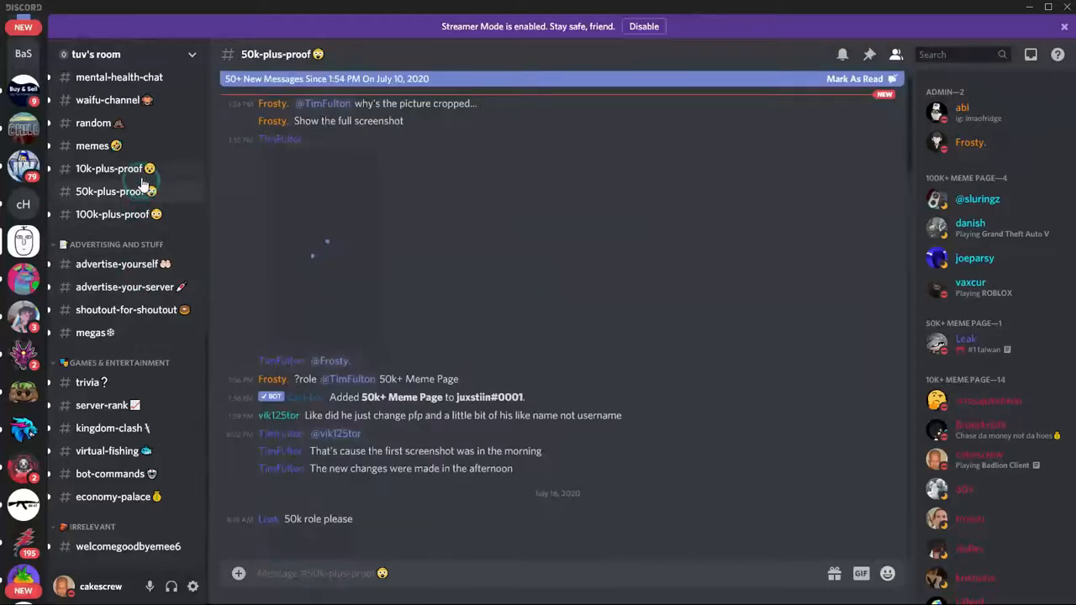
pyautogui.click(141, 171)
# - Open the mod-applications channel of tuv's room to see how moderators are recruited
pyautogui.scroll(10, 105, 256)
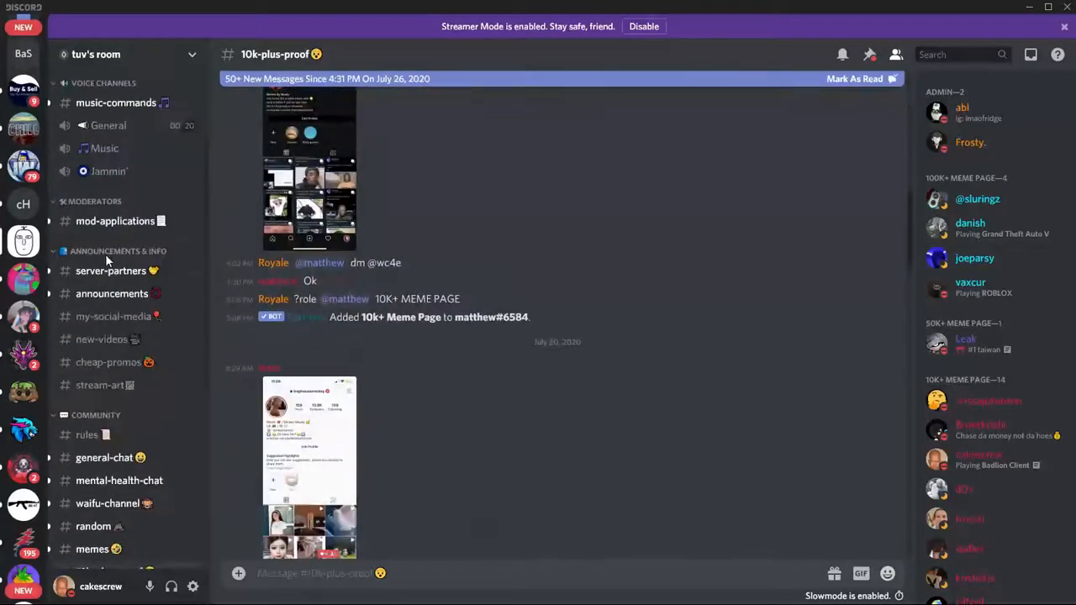
pyautogui.scroll(2, 105, 261)
pyautogui.click(109, 289)
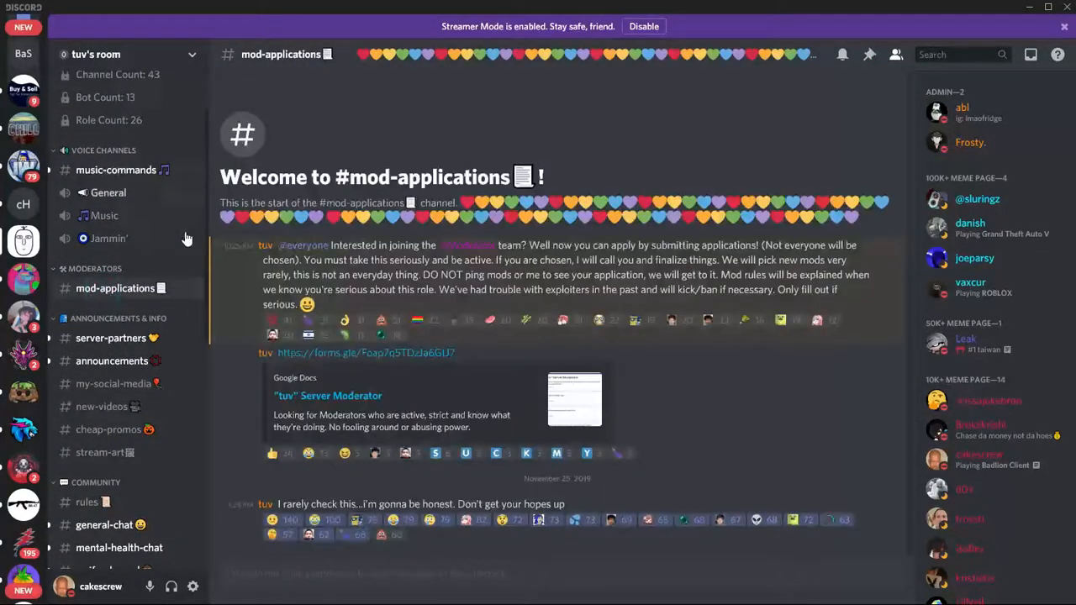
pyautogui.scroll(-3, 32, 360)
pyautogui.click(30, 361)
pyautogui.scroll(5, 17, 303)
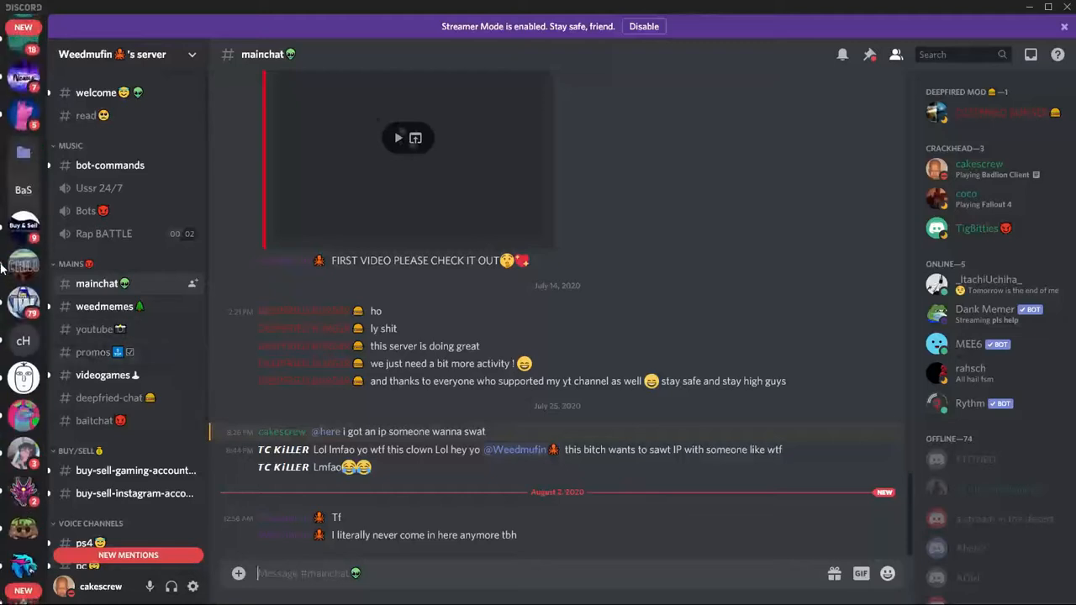
pyautogui.scroll(8, 9, 269)
pyautogui.scroll(-10, 18, 505)
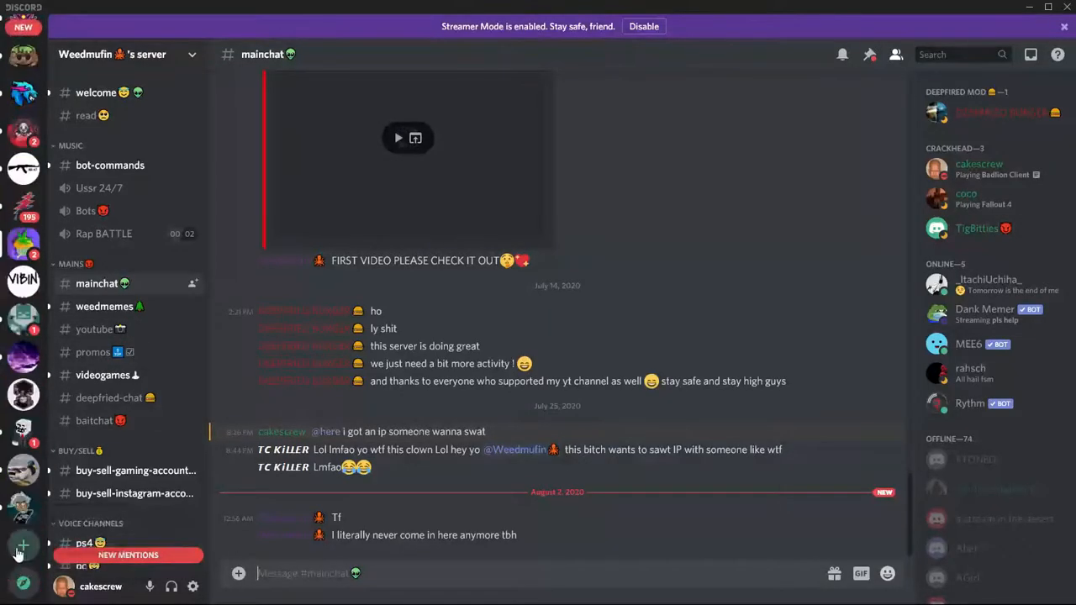
# - Create a new server named The Best Server and dismiss the friend invitation
pyautogui.click(22, 547)
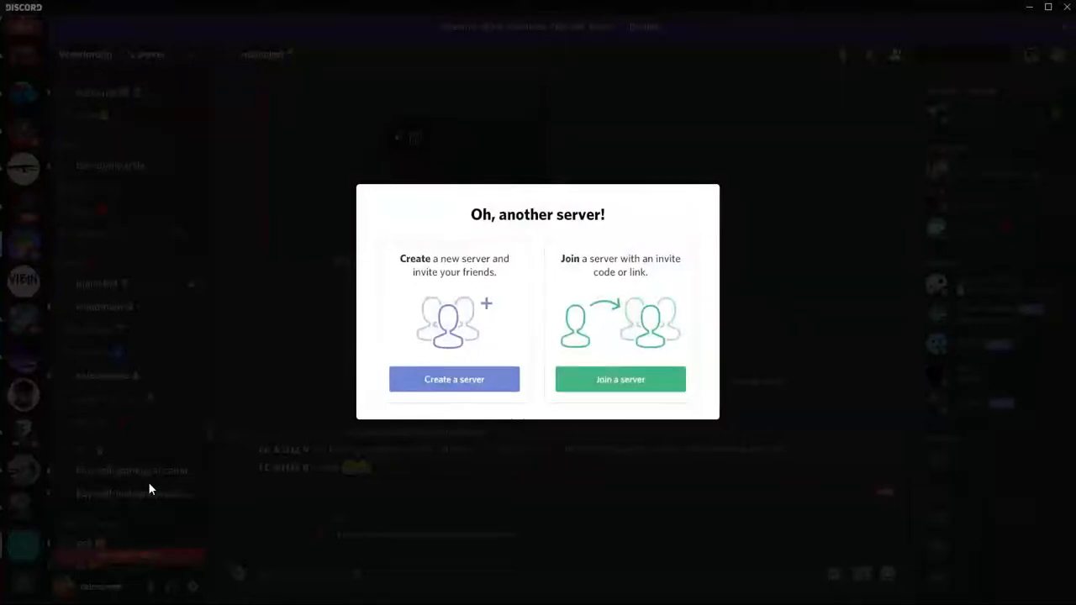
pyautogui.click(509, 389)
pyautogui.moveTo(476, 306); pyautogui.dragTo(188, 324)
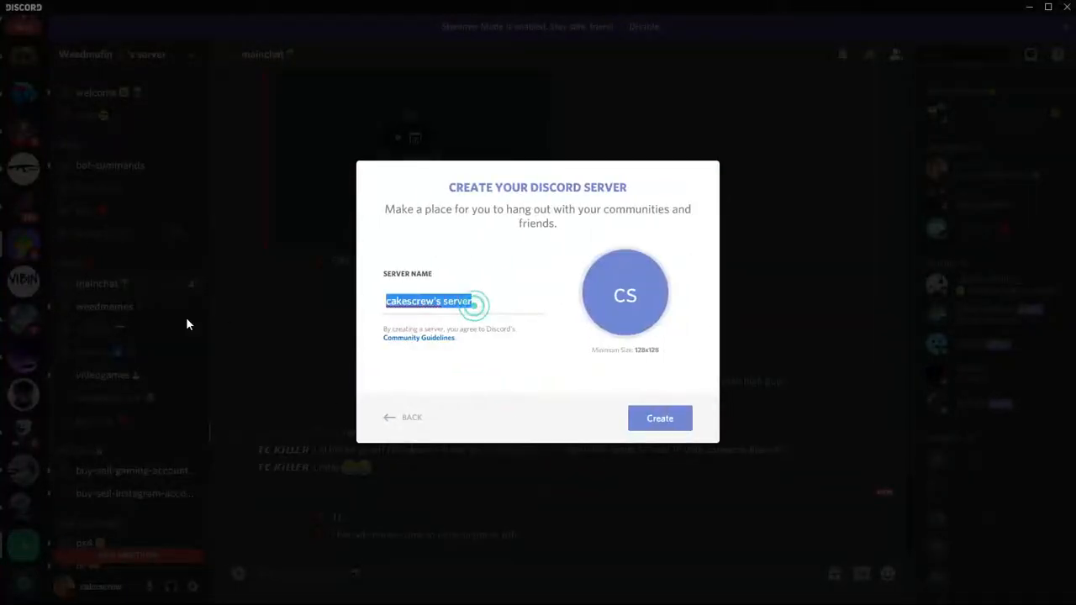
pyautogui.press('BackSpace')
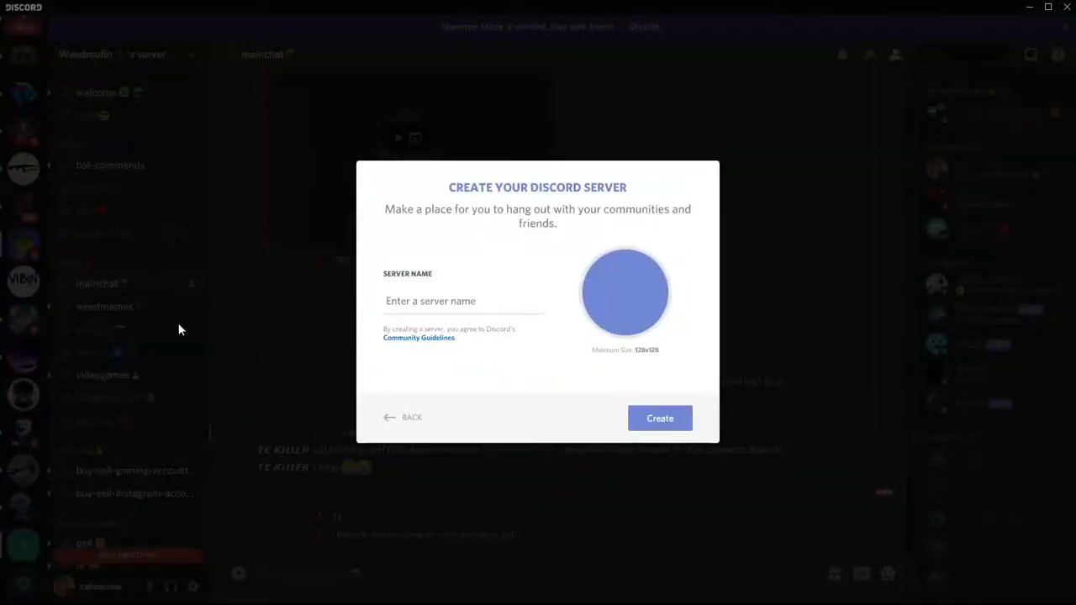
pyautogui.write('The Bes')
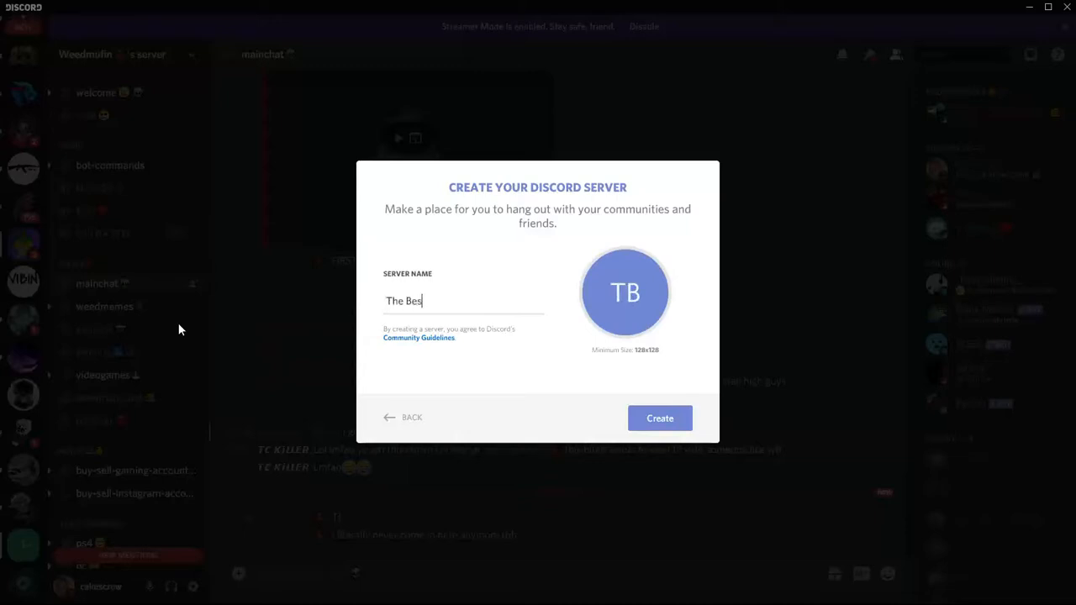
pyautogui.write('t SE')
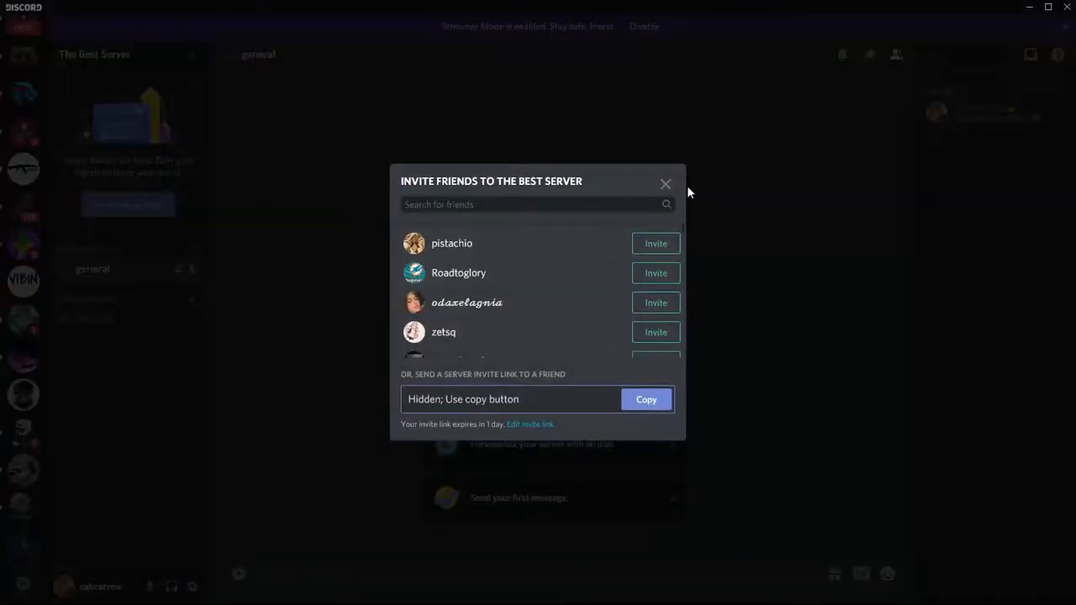
pyautogui.click(665, 185)
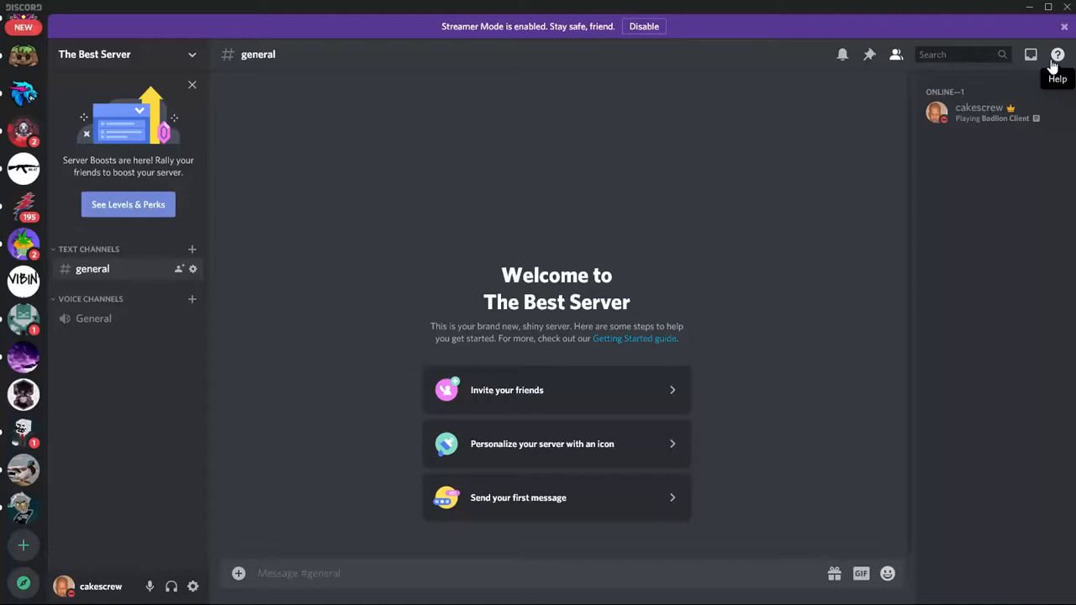
# - Open the new server's role settings, add a role named Owner and save it
pyautogui.click(144, 53)
pyautogui.click(125, 143)
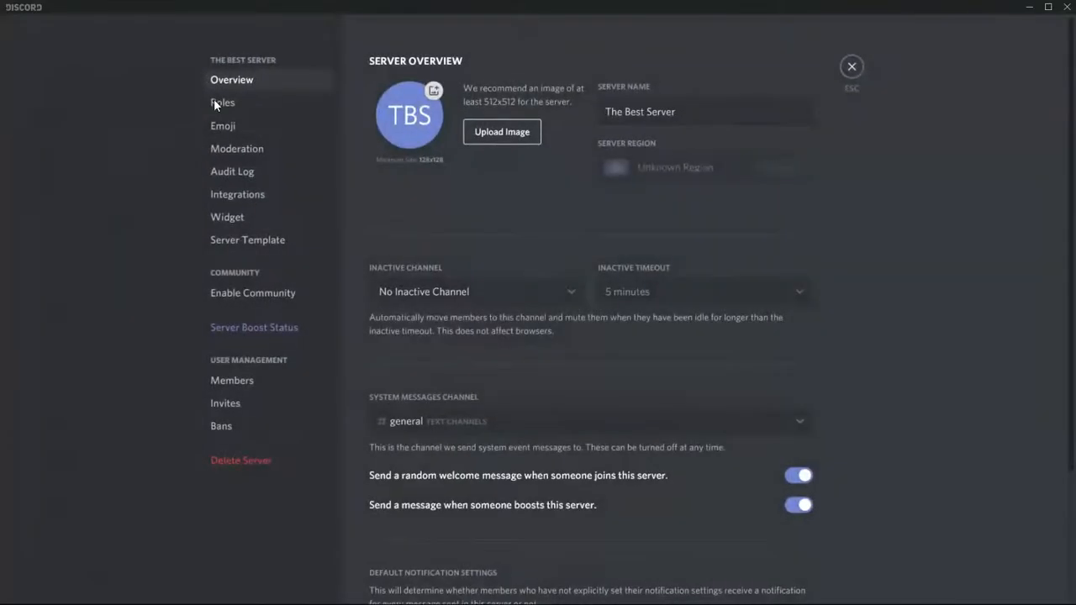
pyautogui.click(217, 105)
pyautogui.click(471, 61)
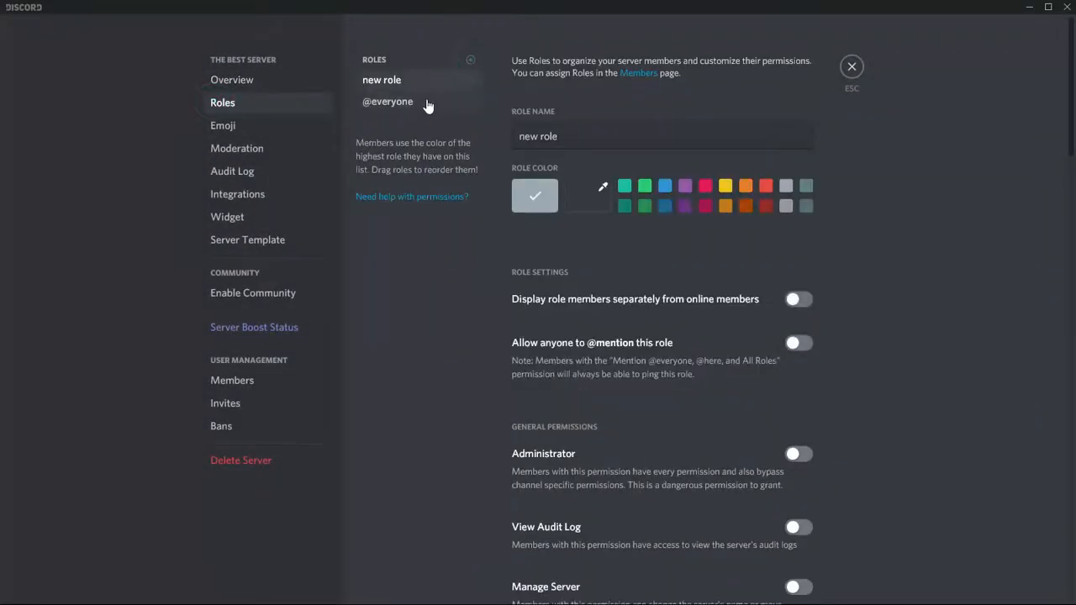
pyautogui.tripleClick(625, 137)
pyautogui.press('BackSpace')
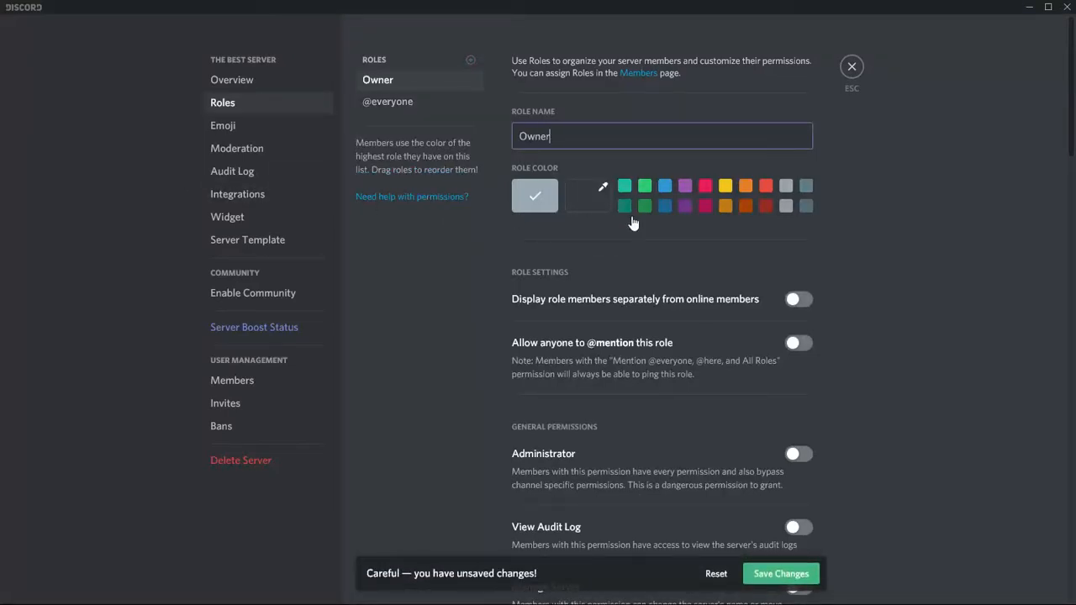
pyautogui.click(770, 575)
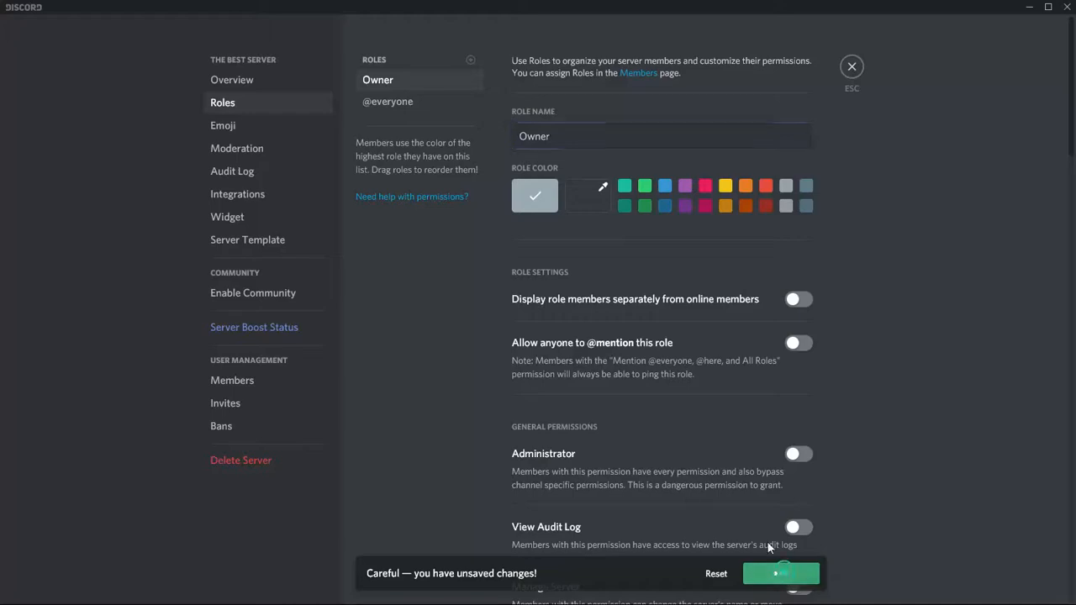
# - Add a role named Admin to The Best Server and save it
pyautogui.click(469, 61)
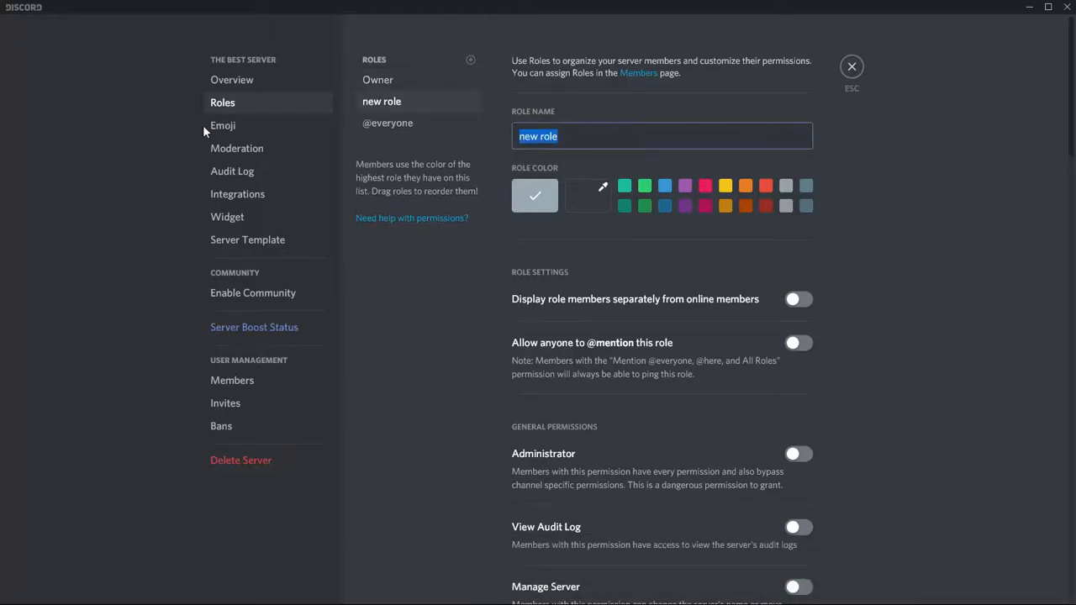
pyautogui.press('BackSpace')
pyautogui.write('Admin')
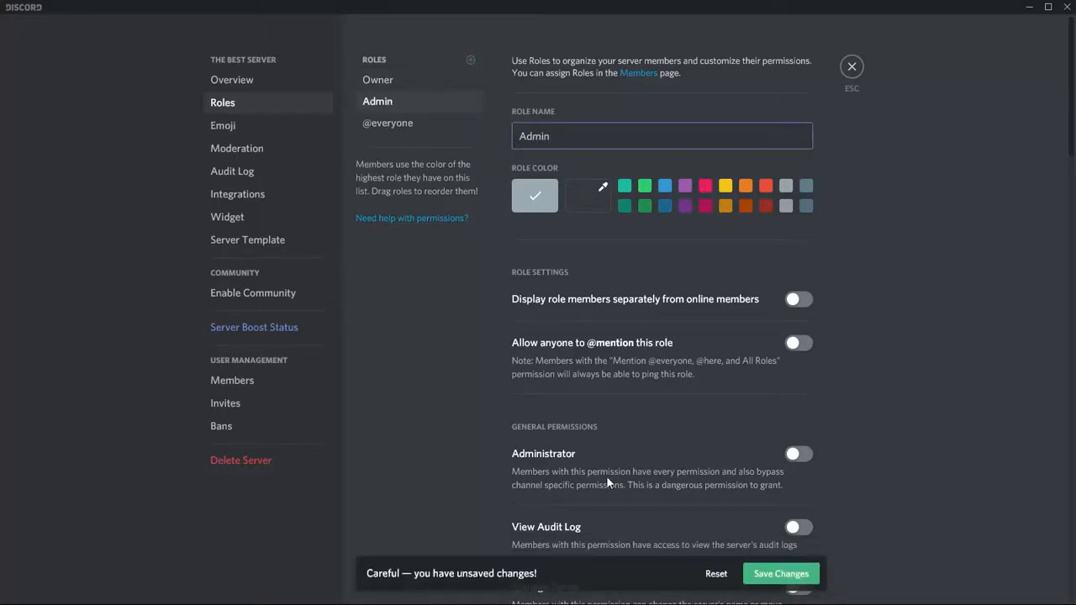
pyautogui.click(771, 578)
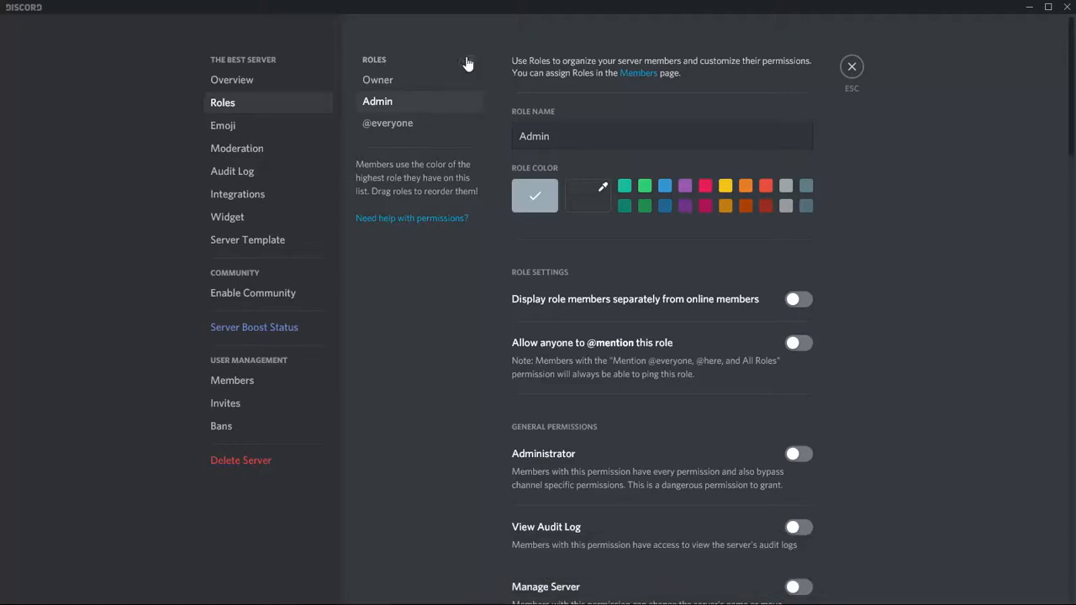
# - Add a role named Moderator to The Best Server and save it
pyautogui.press('BackSpace')
pyautogui.write('Moderator')
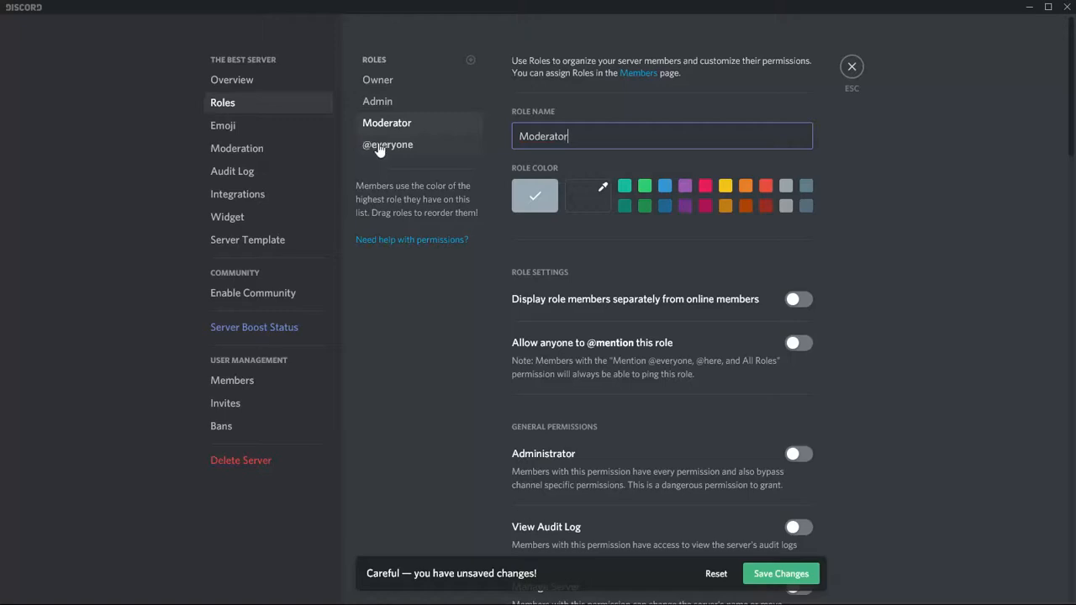
pyautogui.click(765, 574)
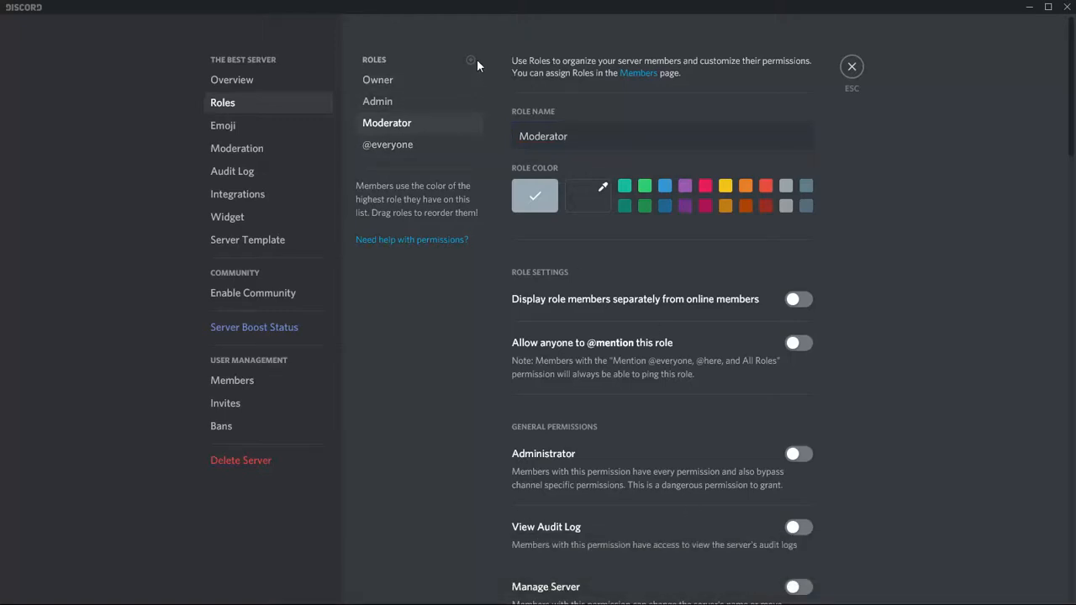
# - Add a role named Helper to The Best Server and save it
pyautogui.press('BackSpace')
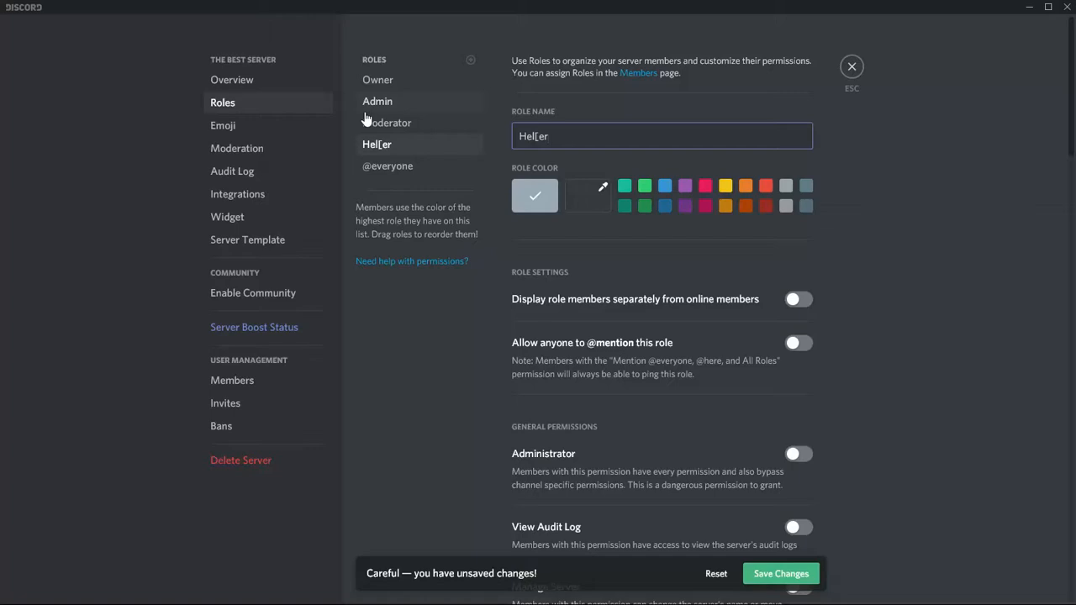
pyautogui.write('Helper')
pyautogui.click(455, 231)
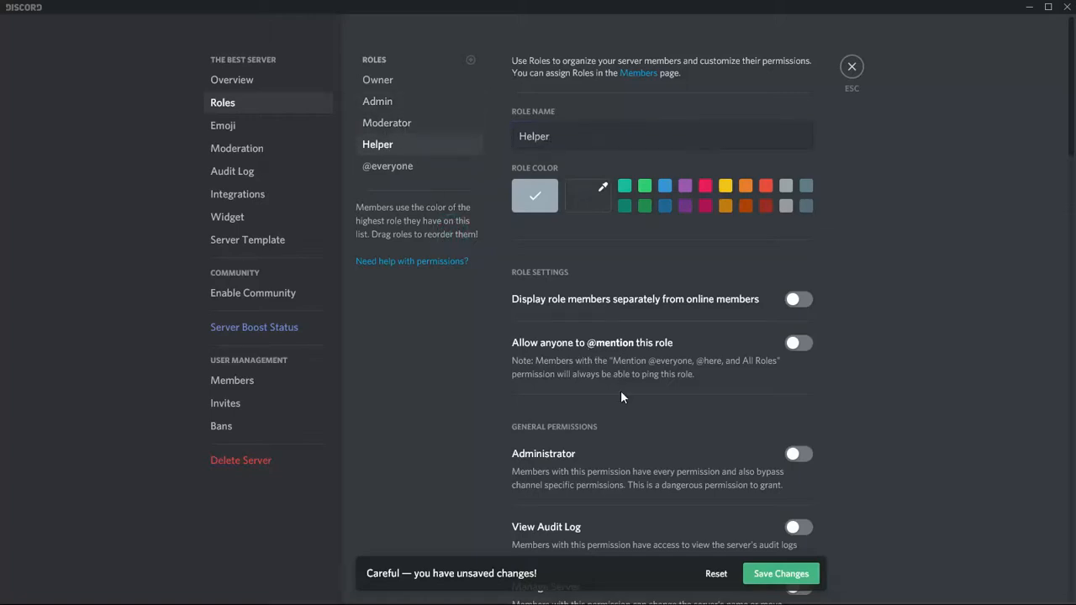
pyautogui.click(767, 574)
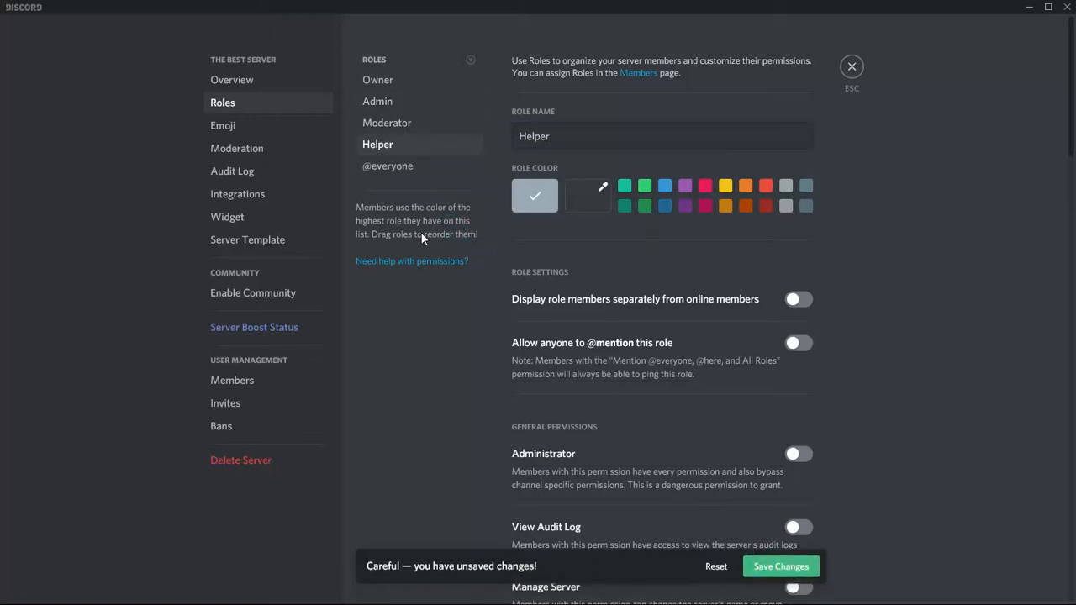
# - Add a role named Youtube to The Best Server and save it
pyautogui.click(468, 60)
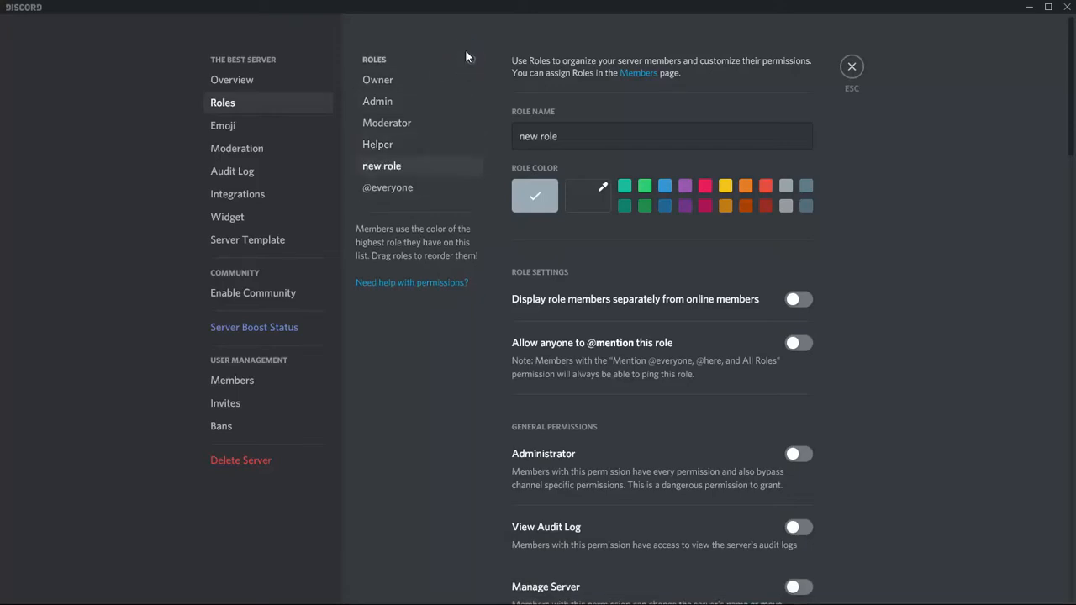
pyautogui.tripleClick(588, 128)
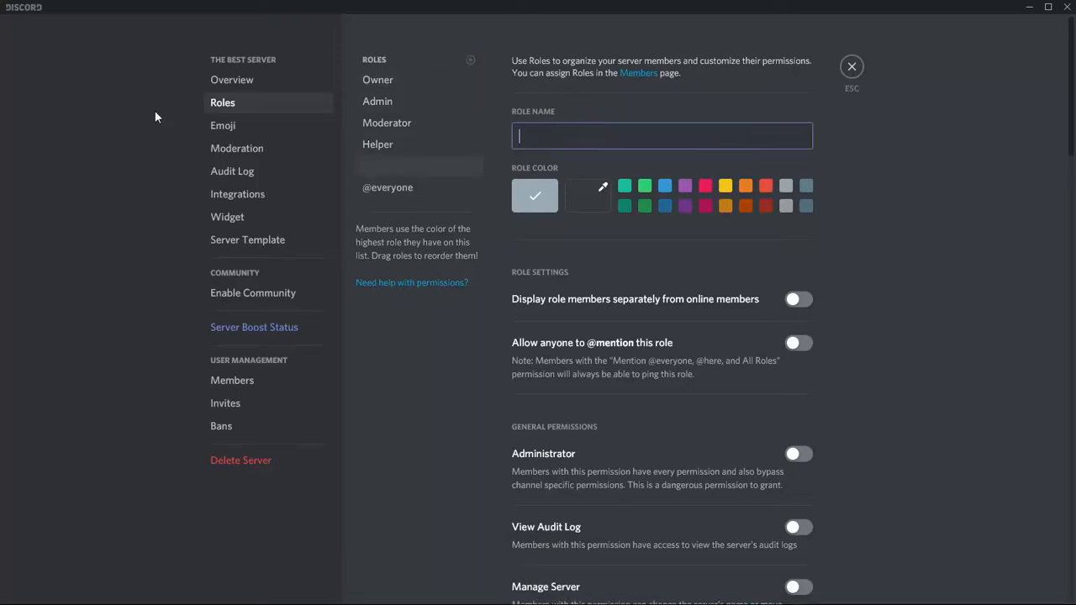
pyautogui.press('BackSpace')
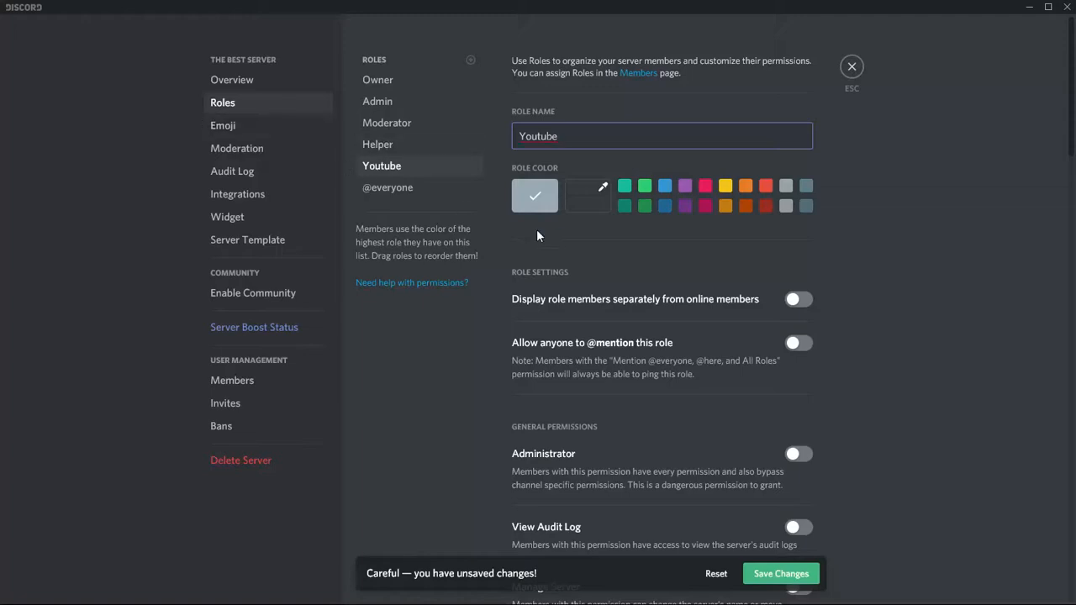
pyautogui.click(772, 572)
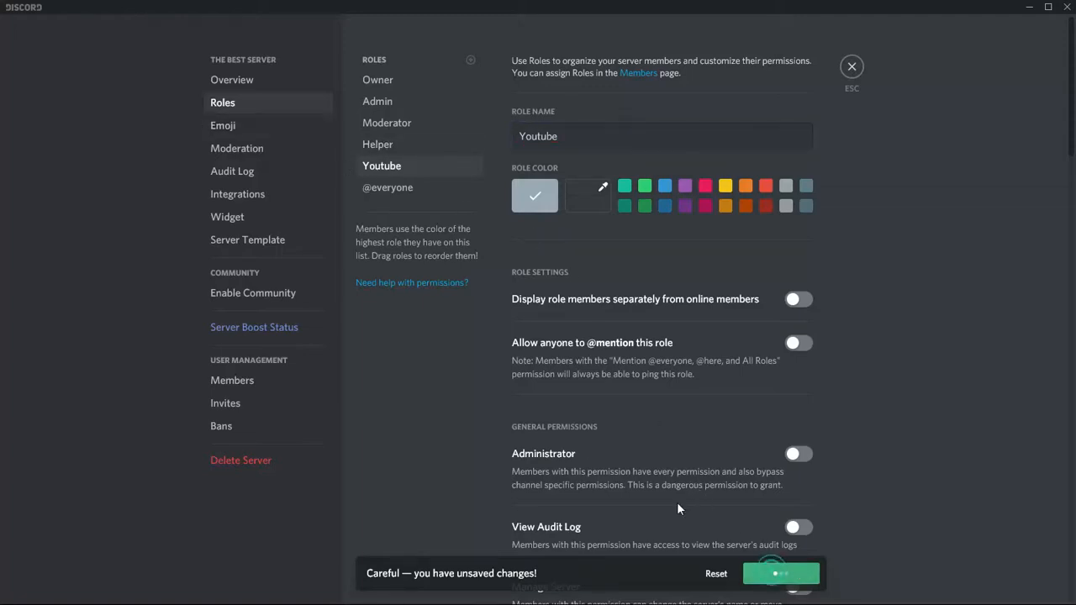
# - Add a role named Member to The Best Server, save it and close the server settings
pyautogui.click(470, 61)
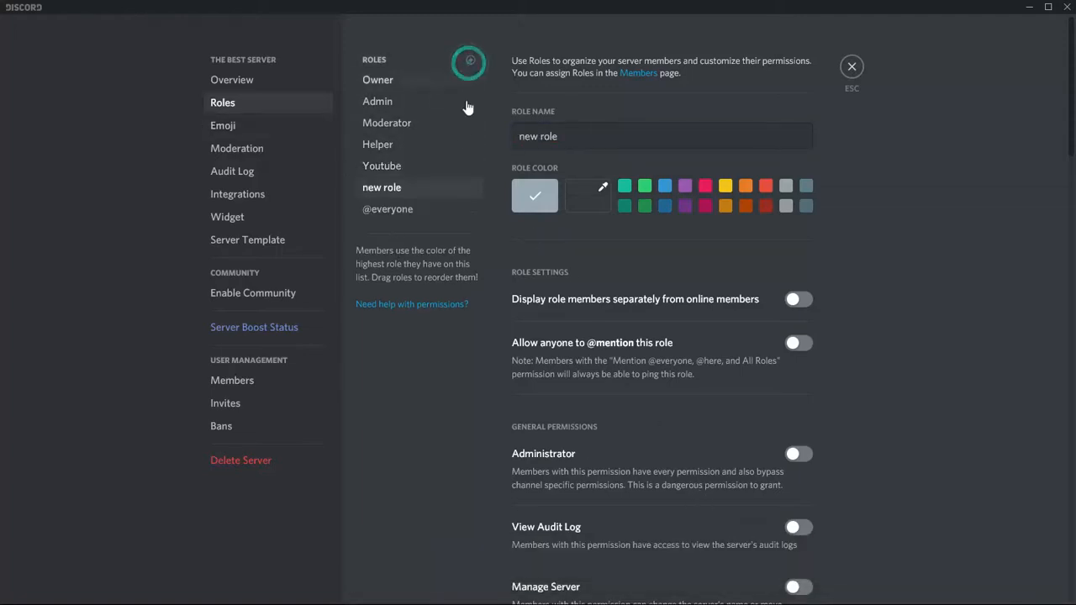
pyautogui.tripleClick(594, 135)
pyautogui.press('BackSpace')
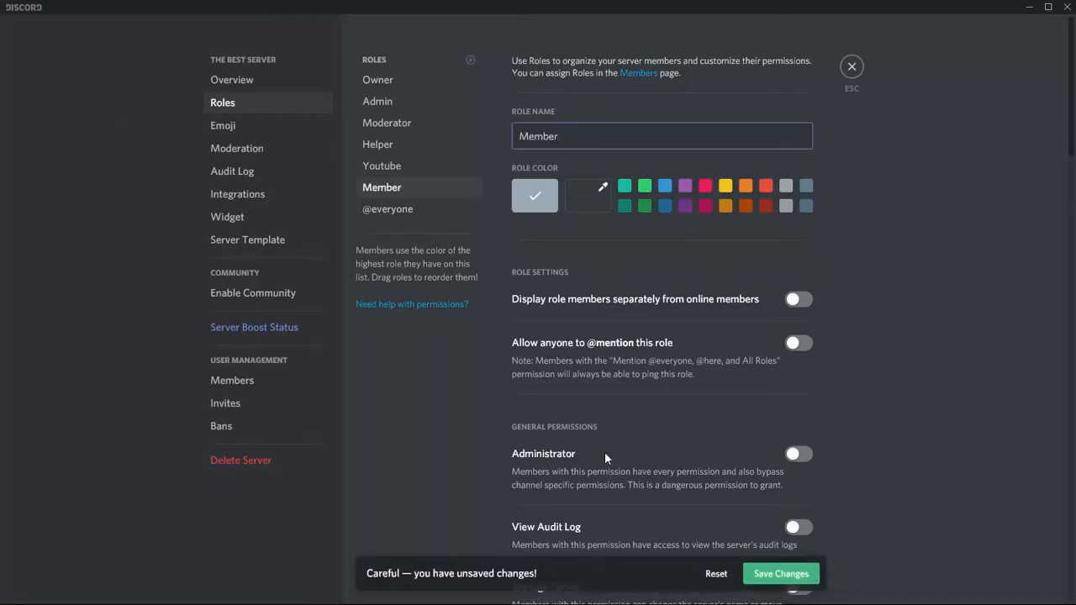
pyautogui.click(750, 572)
pyautogui.click(851, 66)
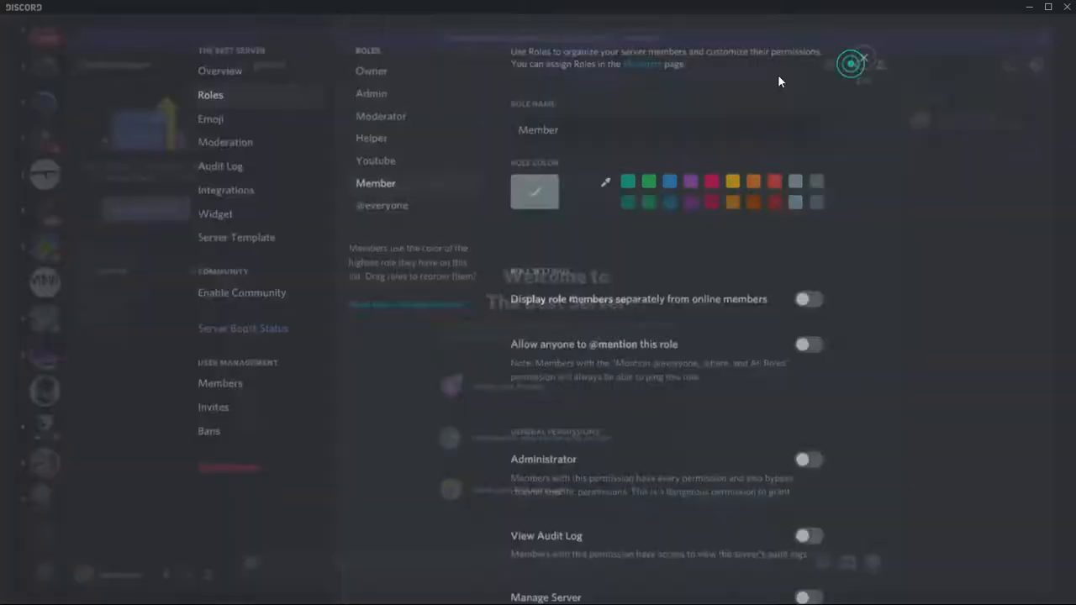
# - Look through the full role list in the Chill/ Gaming Zone server's settings as an example of role structure, and close the settings
pyautogui.click(148, 57)
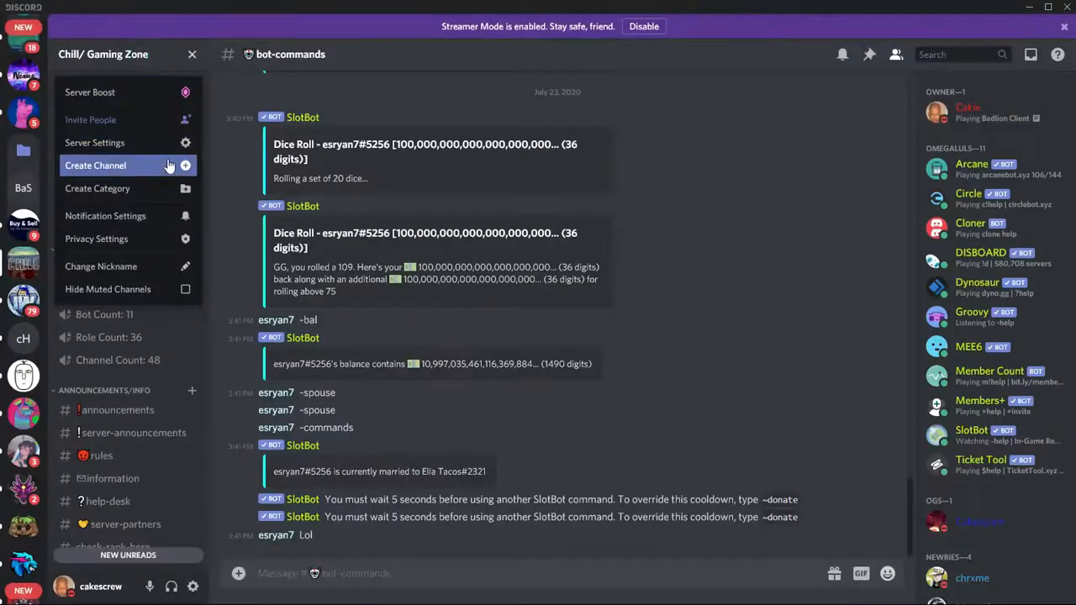
pyautogui.click(167, 145)
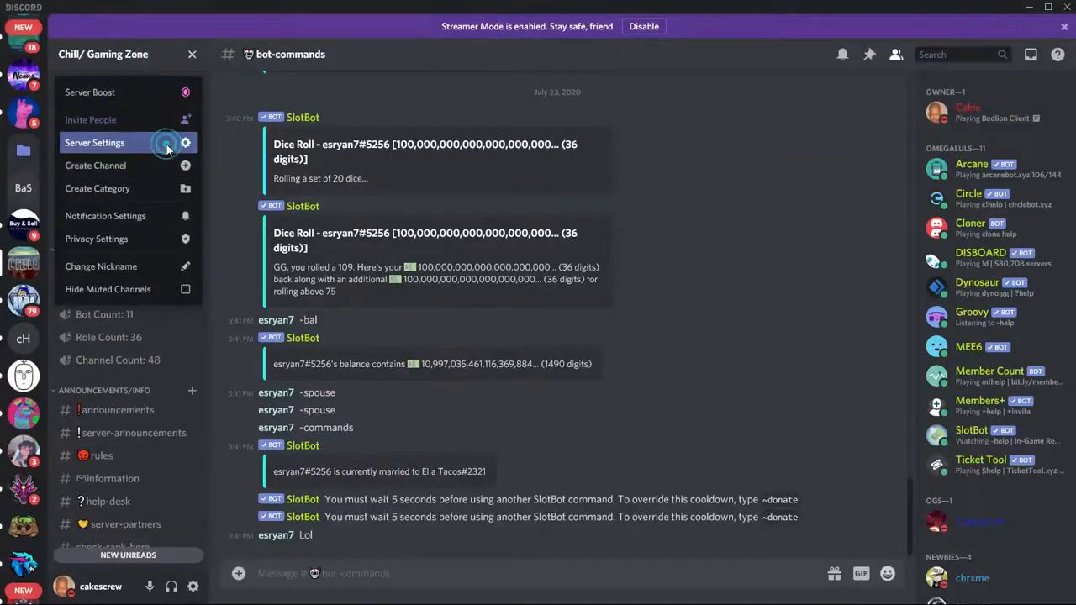
pyautogui.click(295, 104)
pyautogui.scroll(-1, 452, 240)
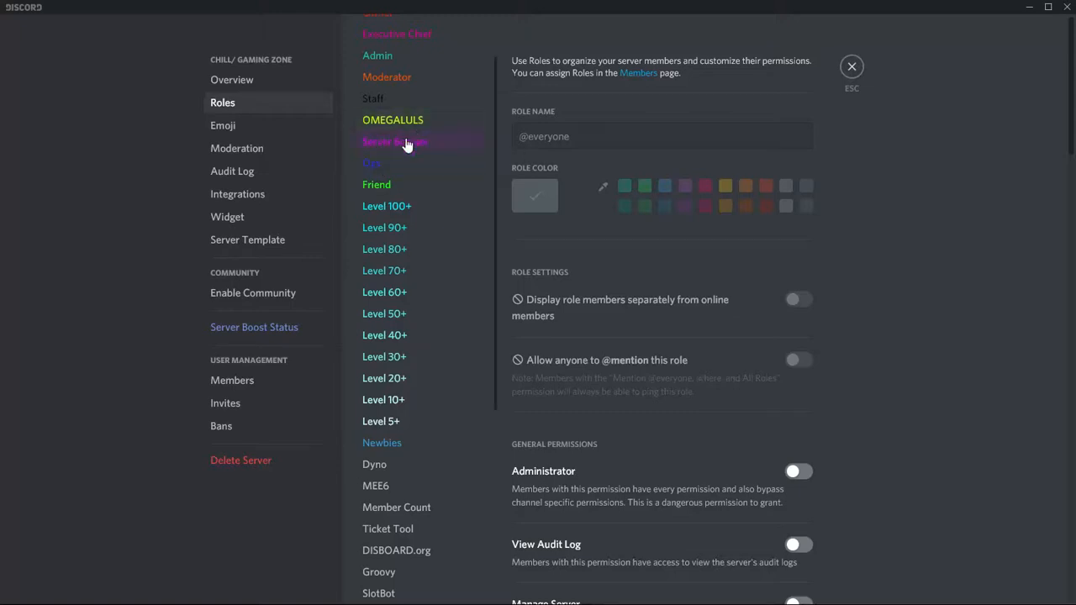
pyautogui.scroll(-5, 391, 193)
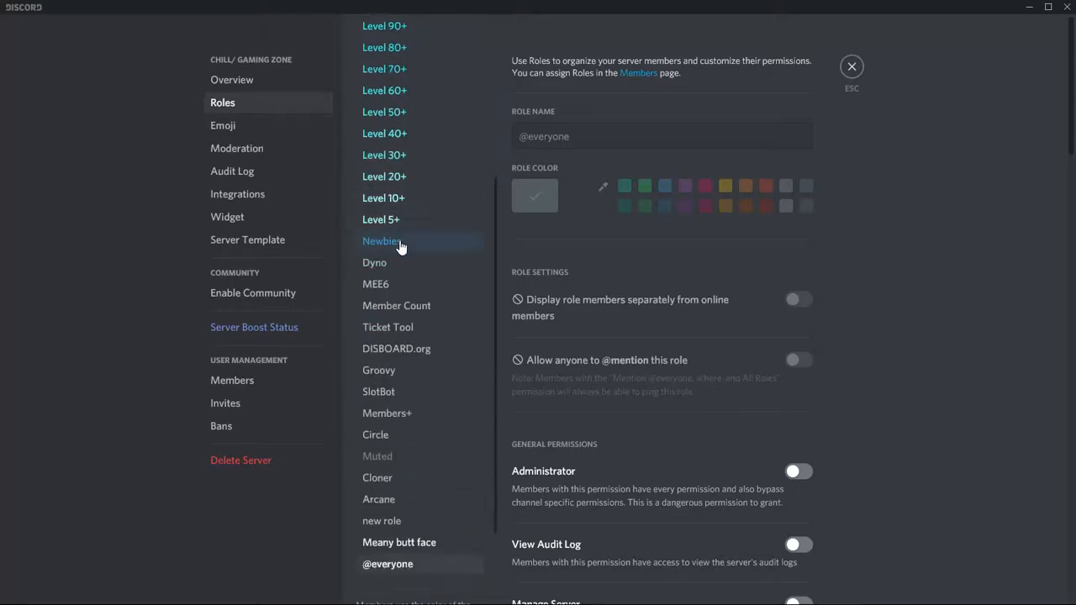
pyautogui.scroll(6, 399, 222)
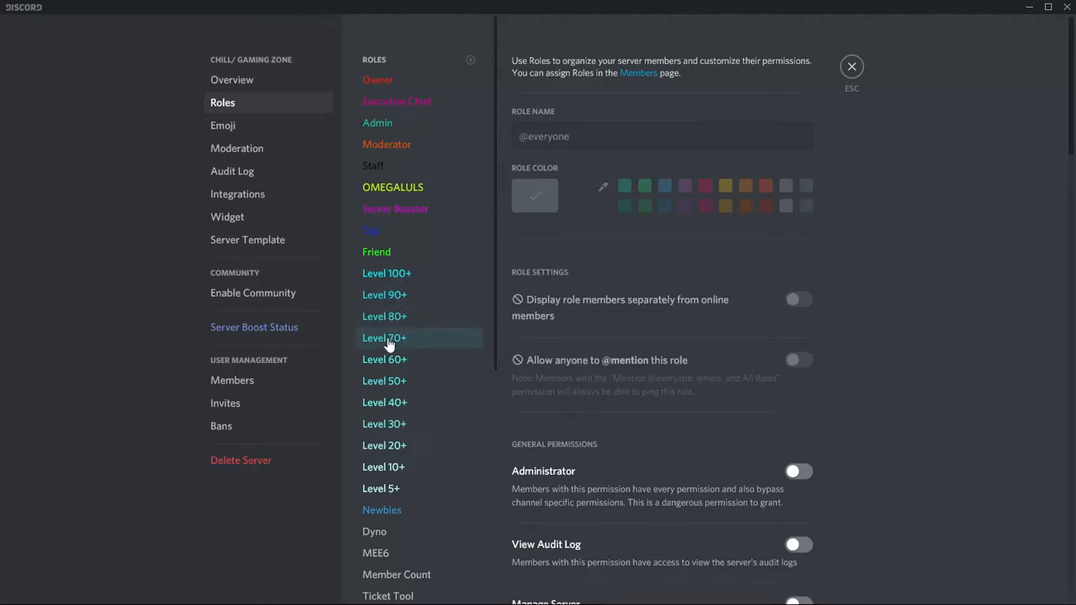
pyautogui.click(853, 69)
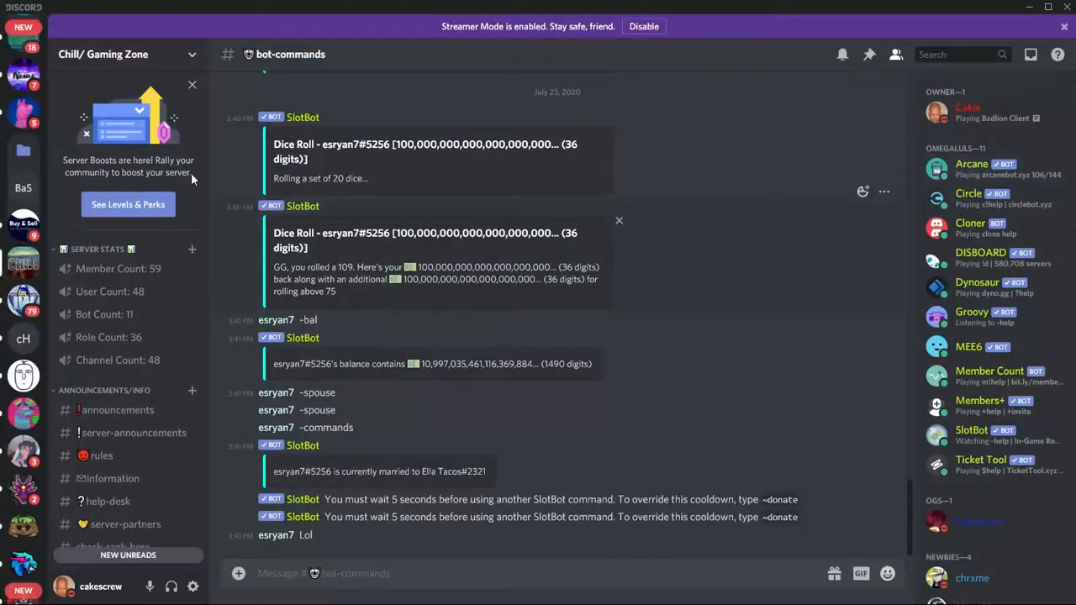
pyautogui.click(109, 57)
pyautogui.click(144, 144)
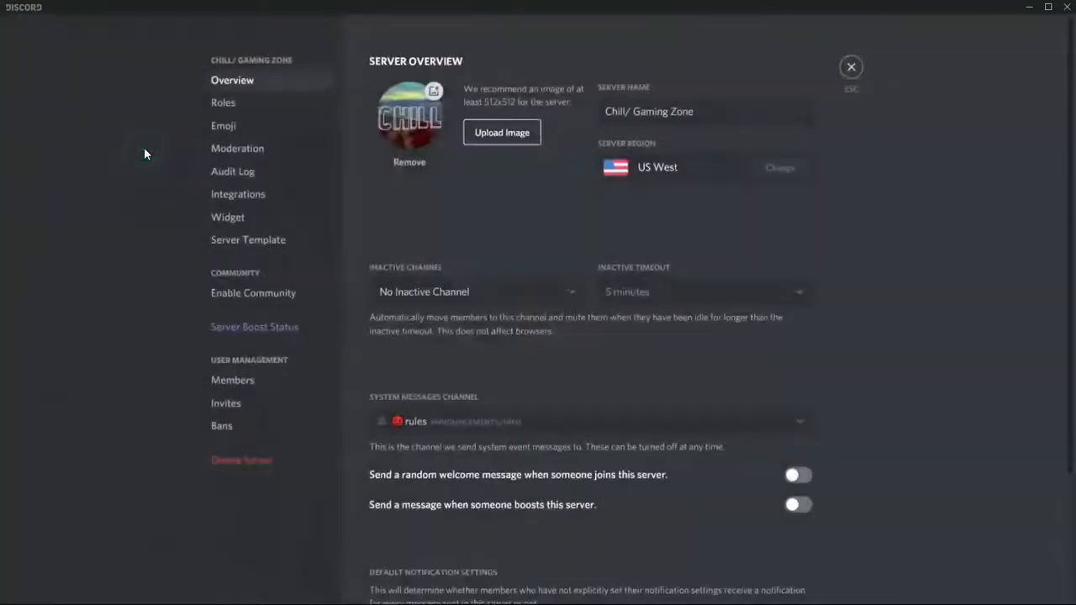
pyautogui.click(236, 104)
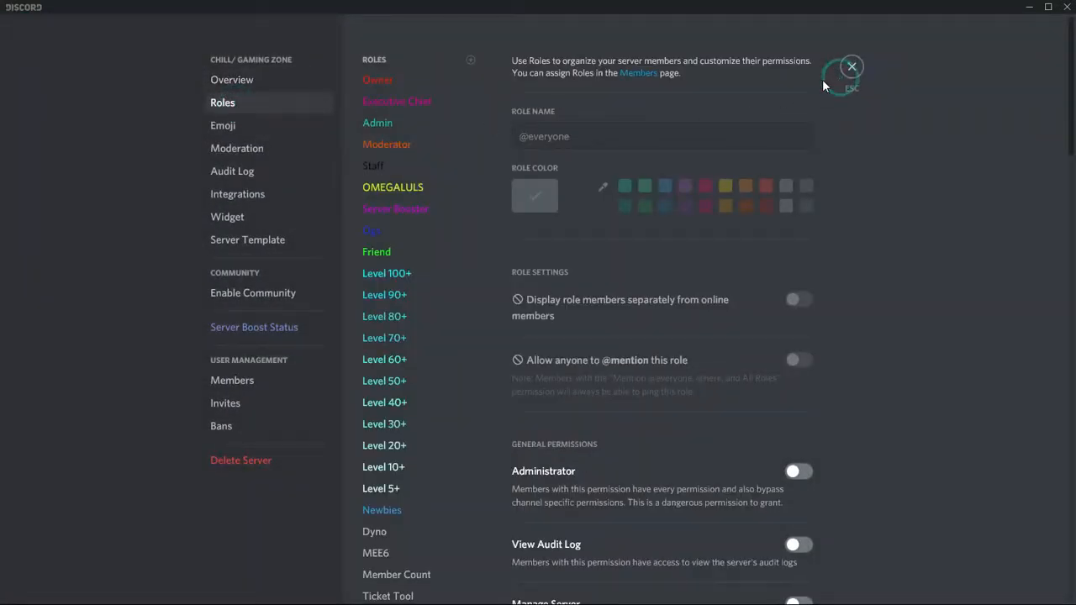
pyautogui.click(853, 69)
# - Find The Best Server among the joined servers and switch back to it
pyautogui.scroll(-8, 4, 181)
pyautogui.scroll(6, 4, 181)
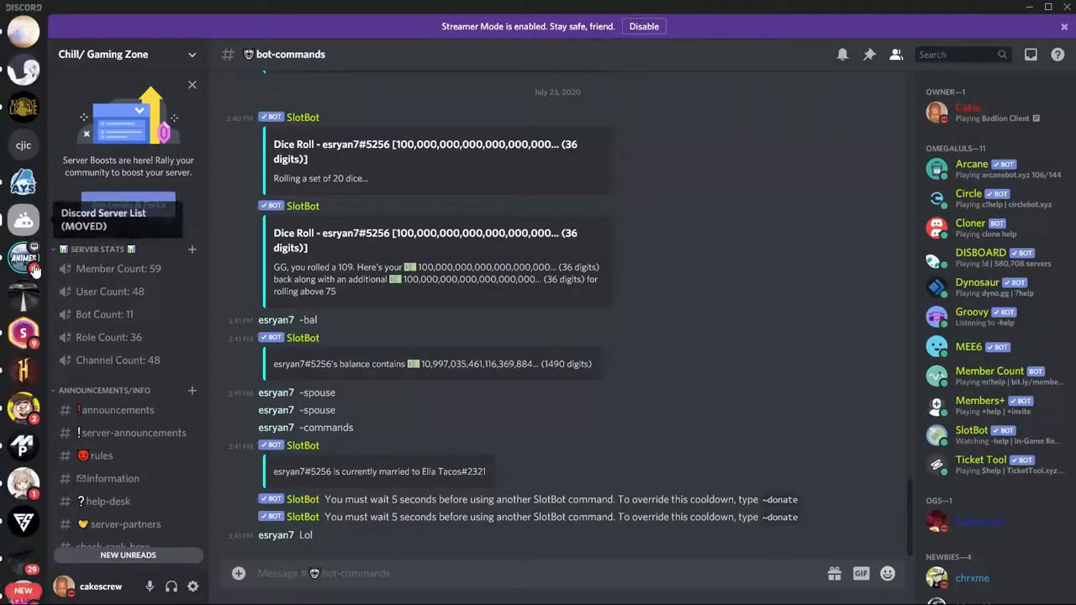
pyautogui.click(18, 72)
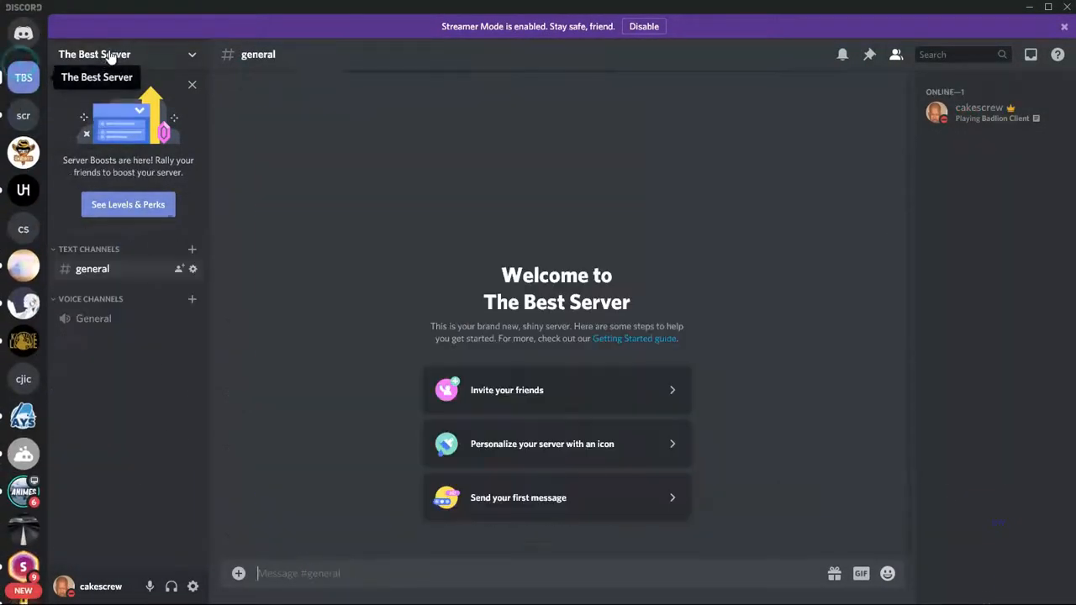
# - Add a role named Executive Owner in The Best Server's role settings and move it directly below Owner
pyautogui.click(111, 57)
pyautogui.click(135, 145)
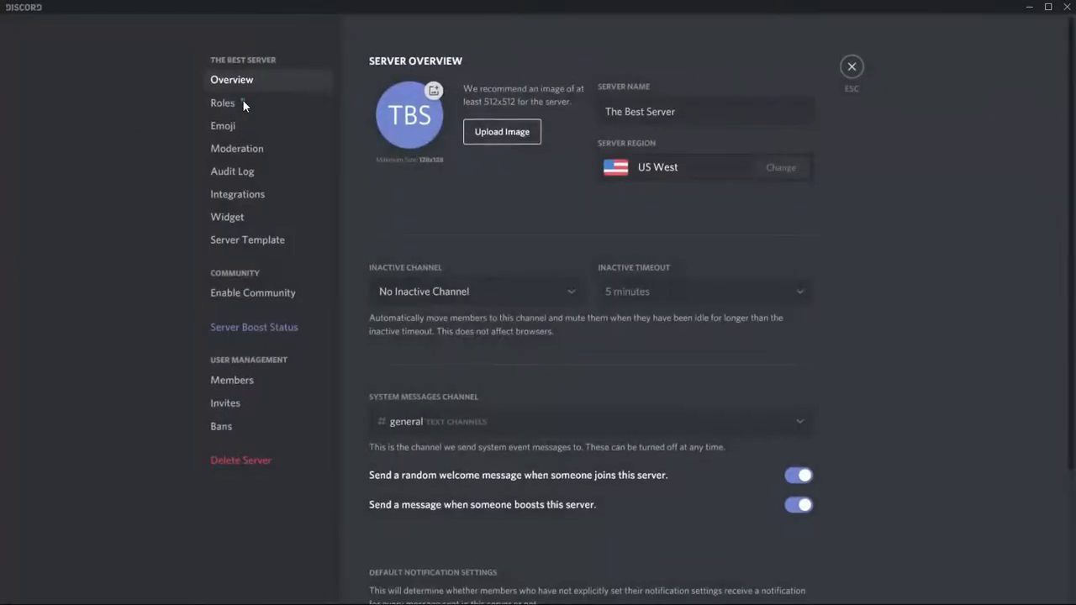
pyautogui.click(246, 101)
pyautogui.click(471, 61)
pyautogui.moveTo(594, 128); pyautogui.dragTo(362, 164)
pyautogui.press('BackSpace')
pyautogui.write('Ex')
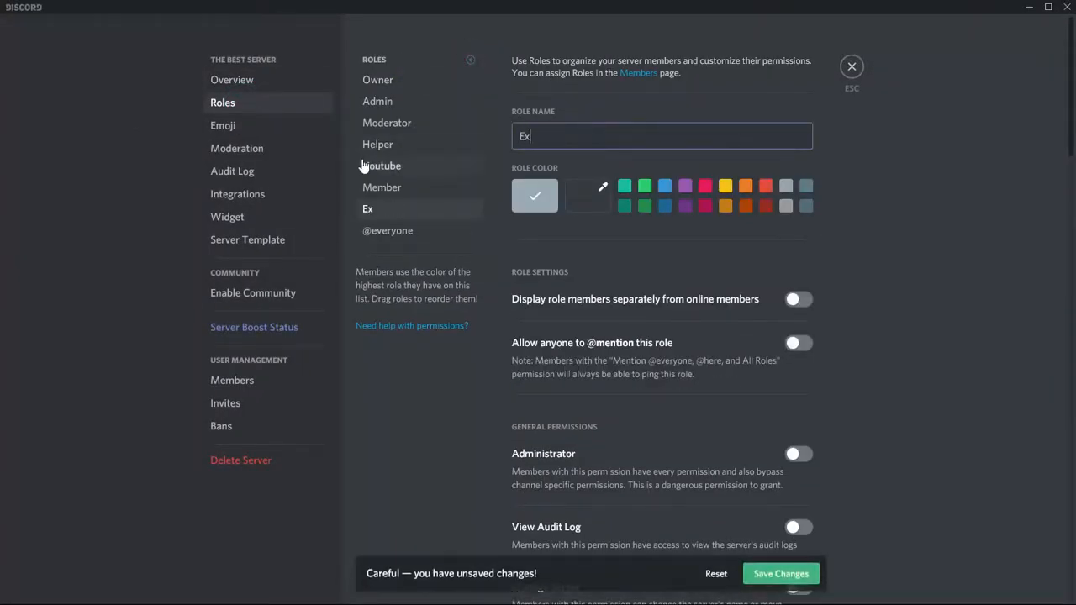
pyautogui.write('ecutive Owner')
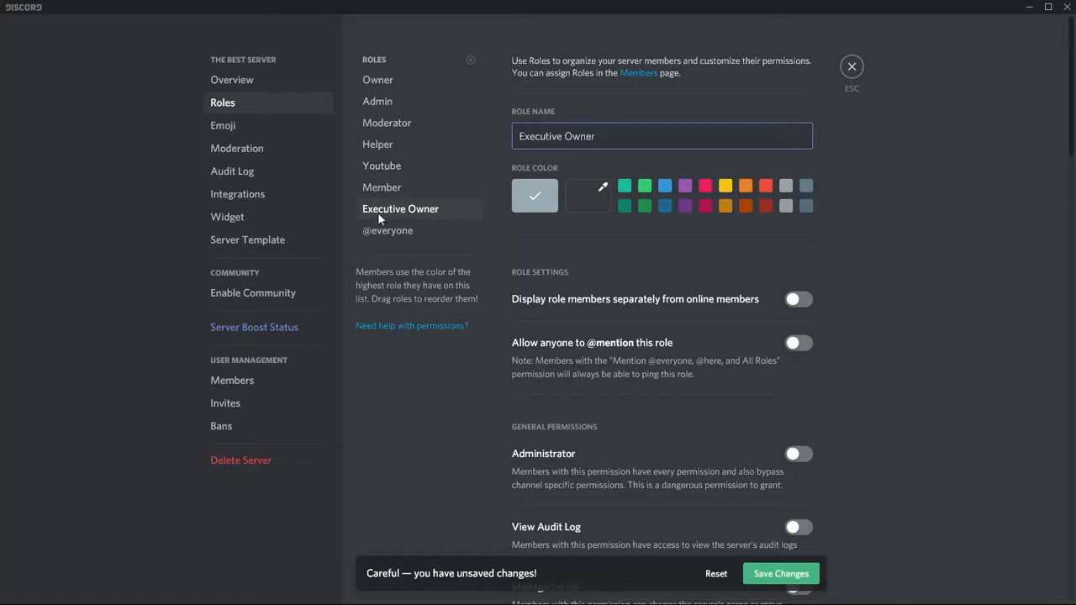
pyautogui.moveTo(378, 212); pyautogui.dragTo(386, 99)
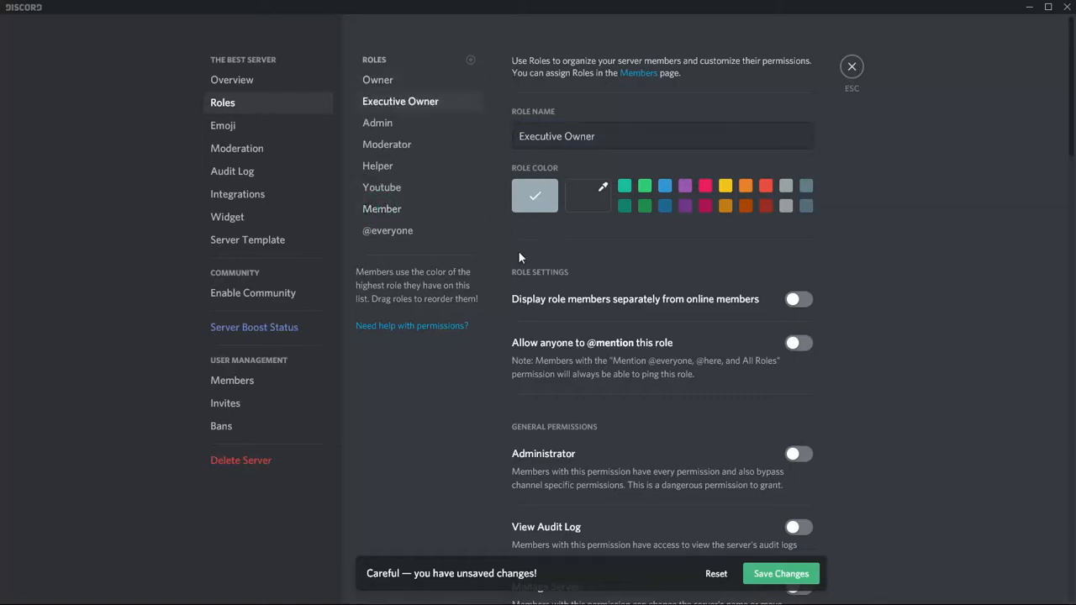
# - Add a role named Bots and move it between Helper and Youtube
pyautogui.click(470, 60)
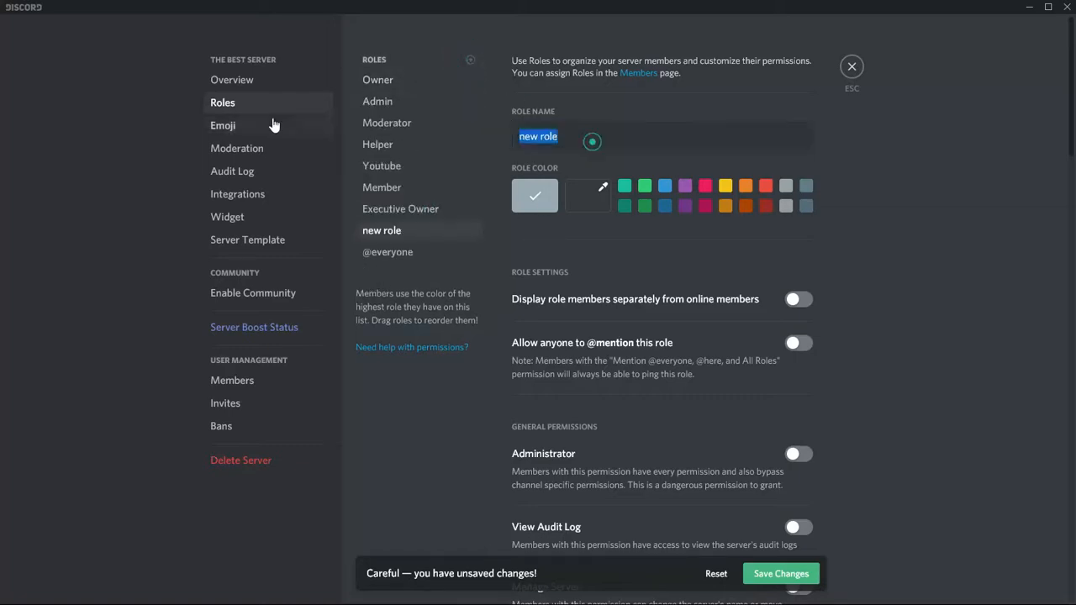
pyautogui.write('Bots')
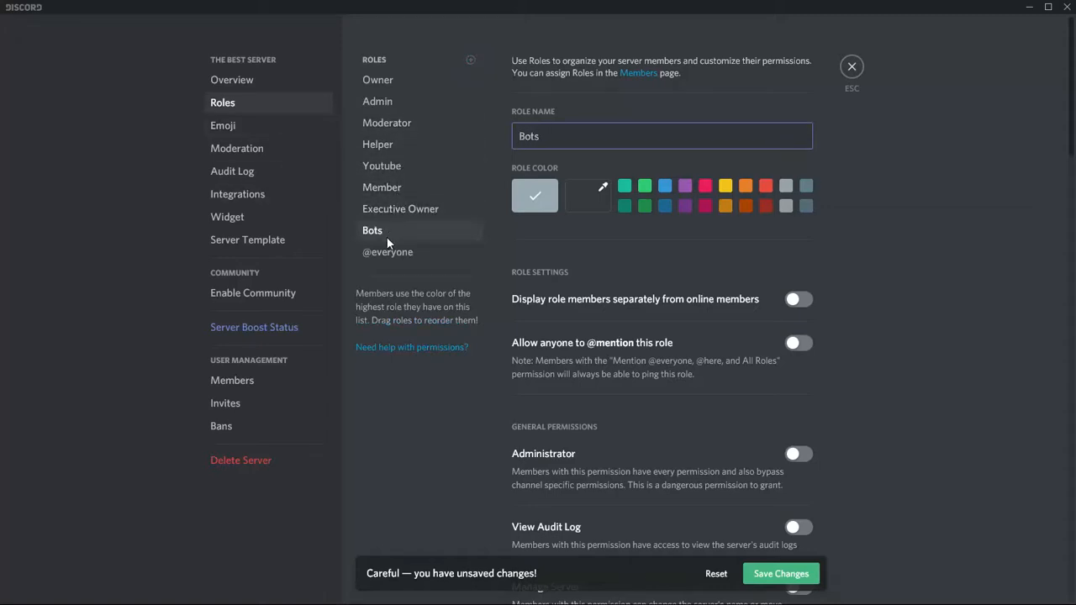
pyautogui.moveTo(384, 236); pyautogui.dragTo(387, 164)
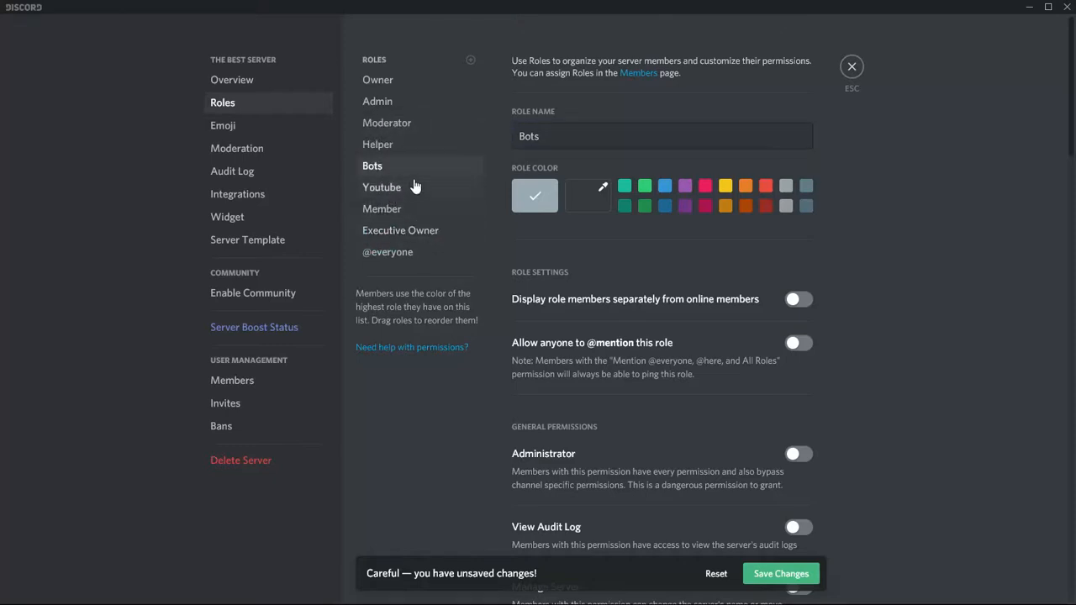
# - Add two level roles named Level 100 and Level 80
pyautogui.click(472, 59)
pyautogui.moveTo(580, 135); pyautogui.dragTo(290, 115)
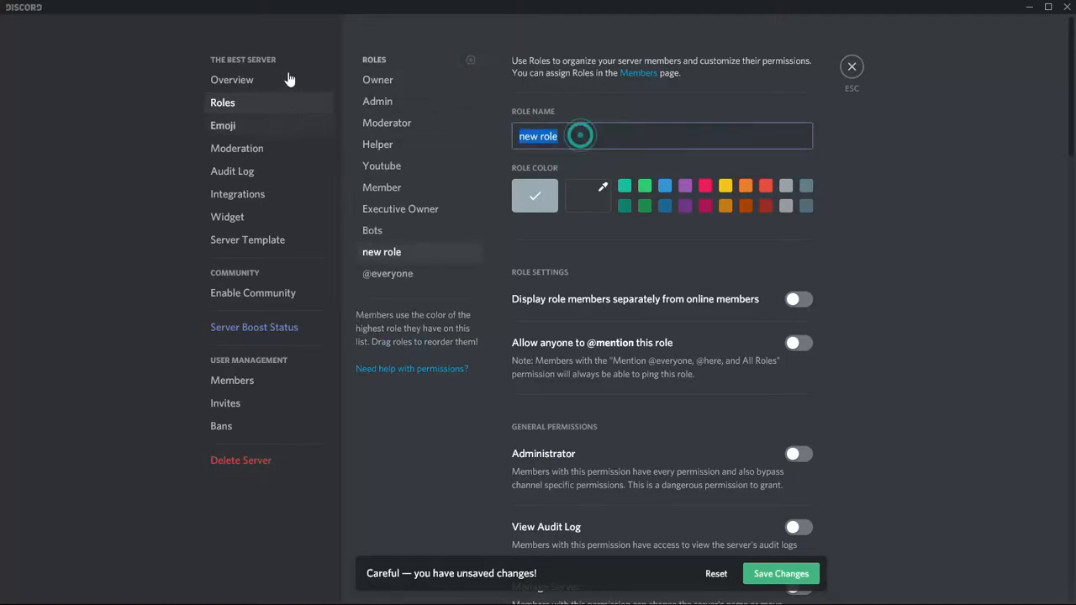
pyautogui.write('Level 100')
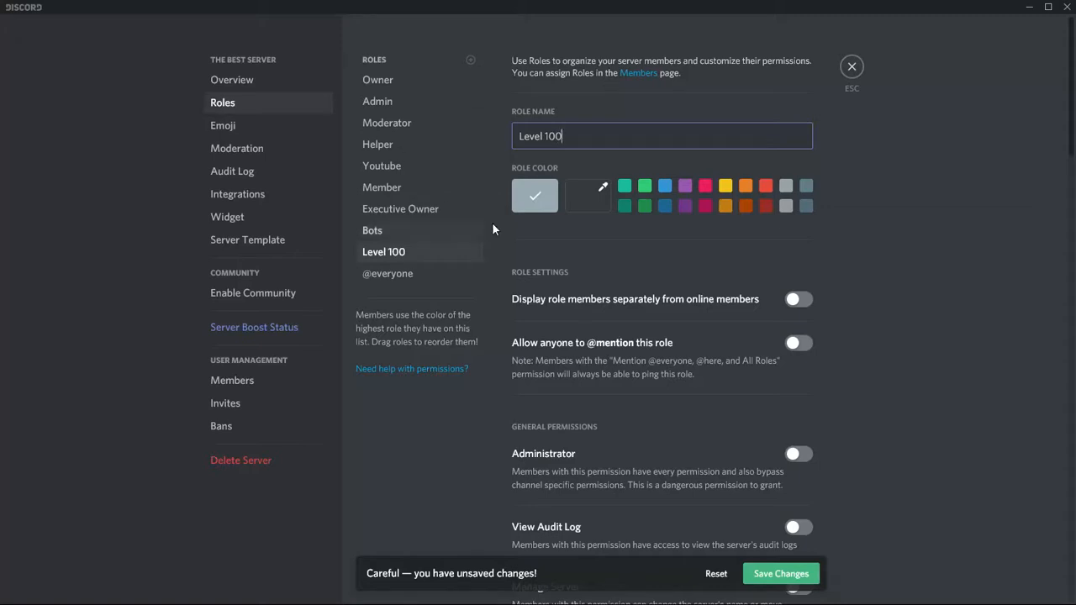
pyautogui.click(471, 61)
pyautogui.moveTo(571, 136); pyautogui.dragTo(493, 151)
pyautogui.press('BackSpace')
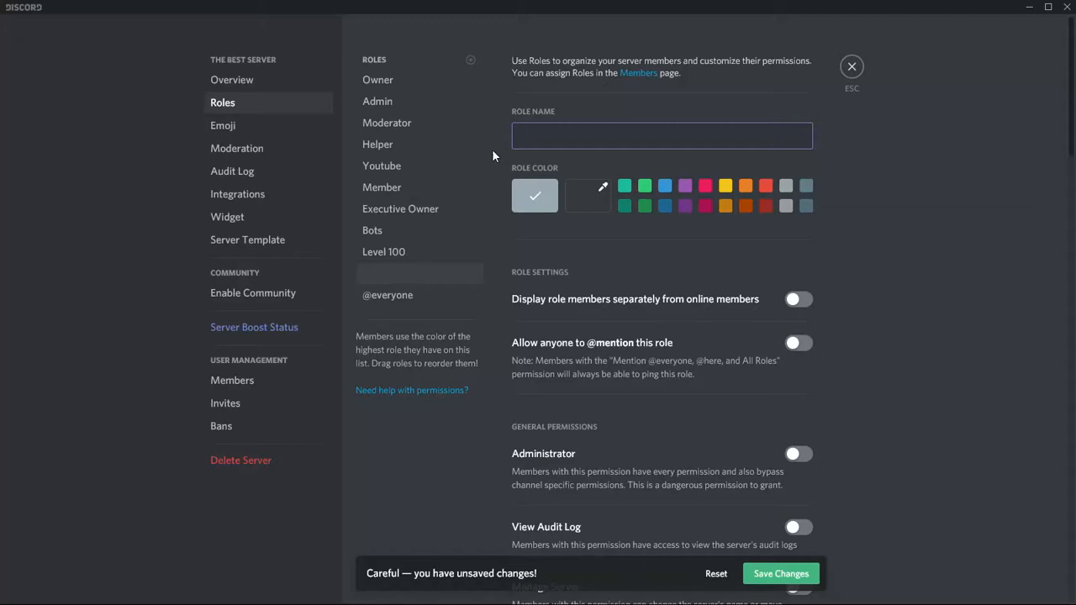
pyautogui.write('Level 80')
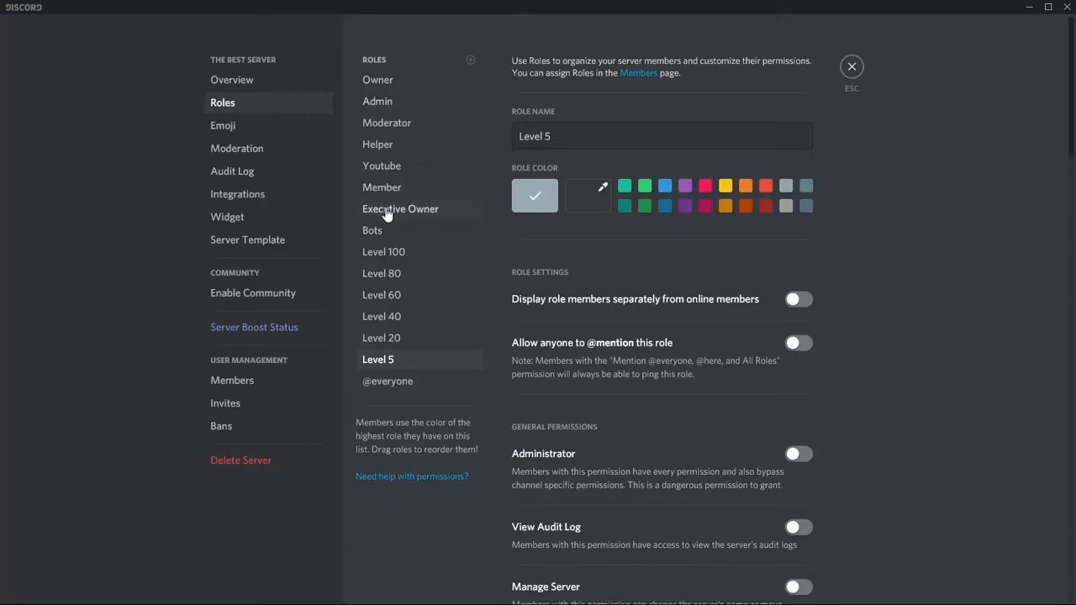
# - Move the Member role below Level 5, save the order, and move Executive Owner directly below Owner
pyautogui.moveTo(402, 190); pyautogui.dragTo(399, 370)
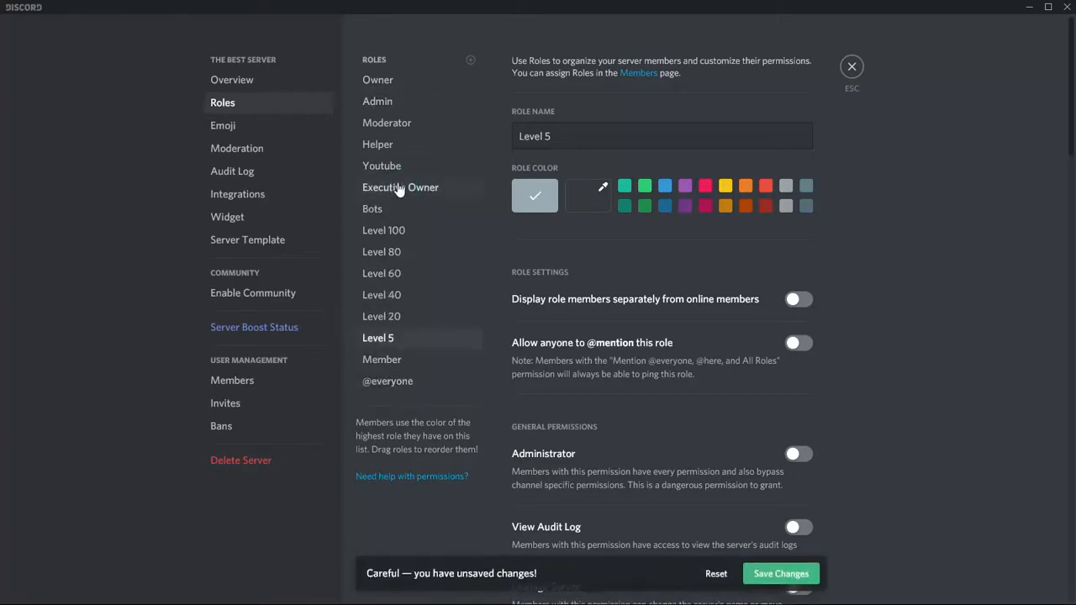
pyautogui.click(781, 573)
pyautogui.moveTo(415, 190); pyautogui.dragTo(408, 104)
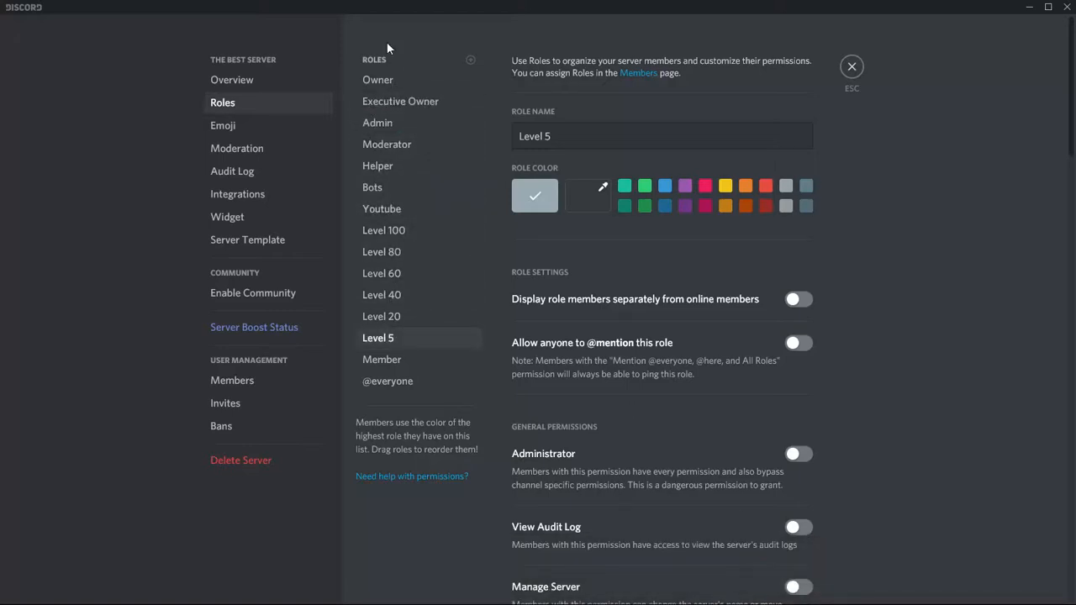
# - Give the Owner role a near-black custom color and the Executive Owner role the custom red #ec0606
pyautogui.click(379, 79)
pyautogui.click(588, 196)
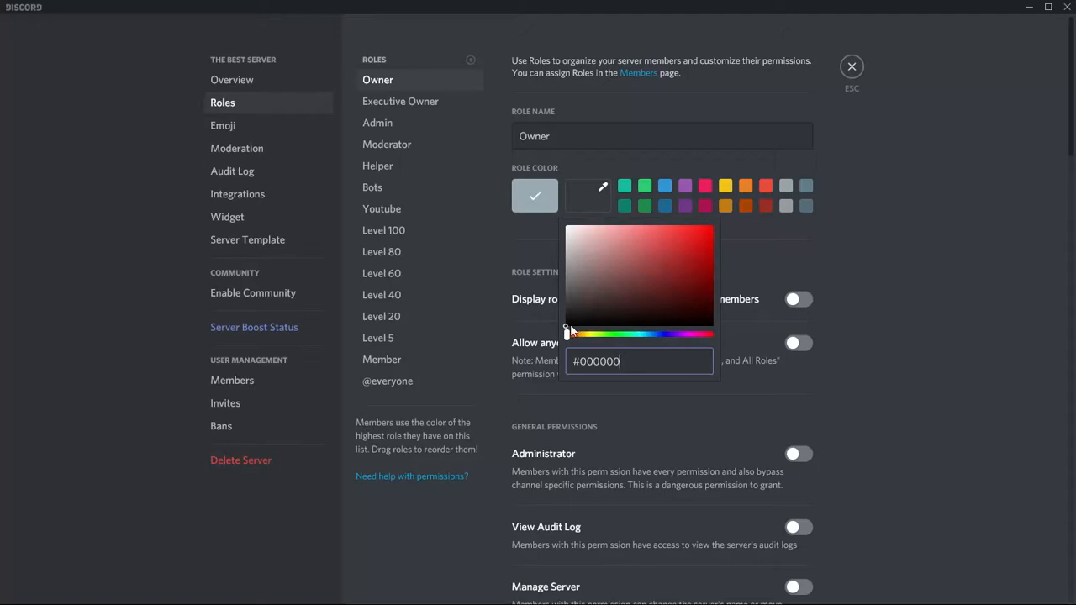
pyautogui.click(425, 111)
pyautogui.click(587, 196)
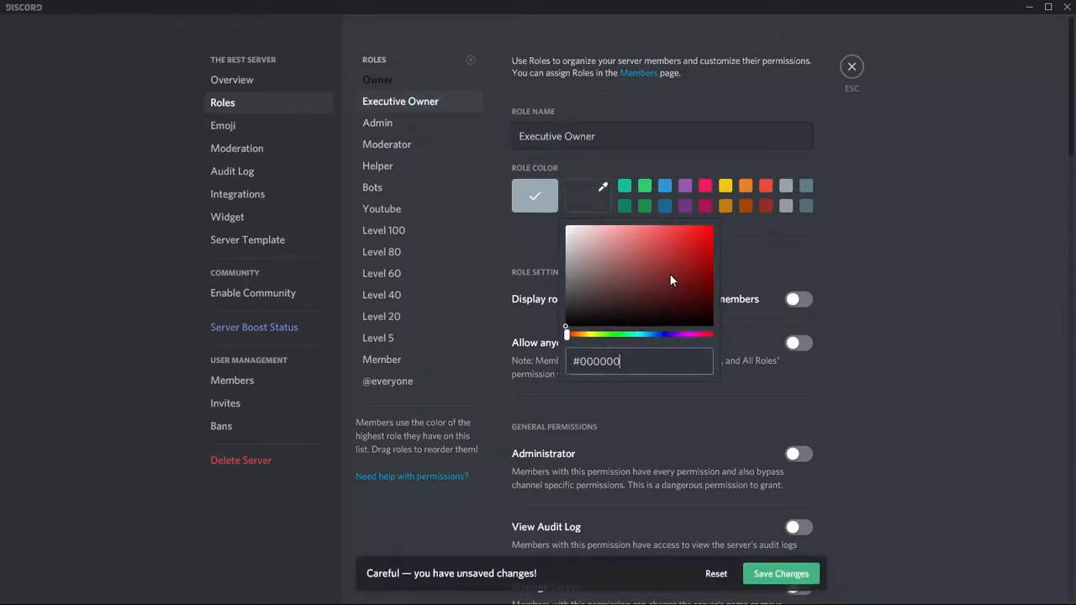
pyautogui.click(710, 233)
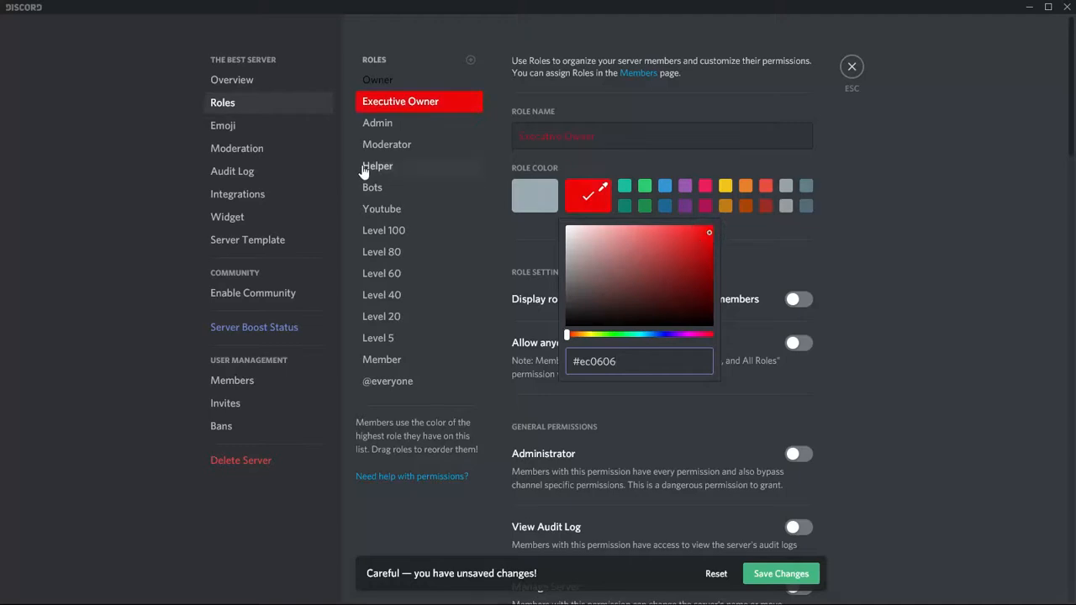
# - Color the Admin role with the bright pink preset and the Moderator role with a custom bright cyan
pyautogui.click(397, 122)
pyautogui.click(587, 196)
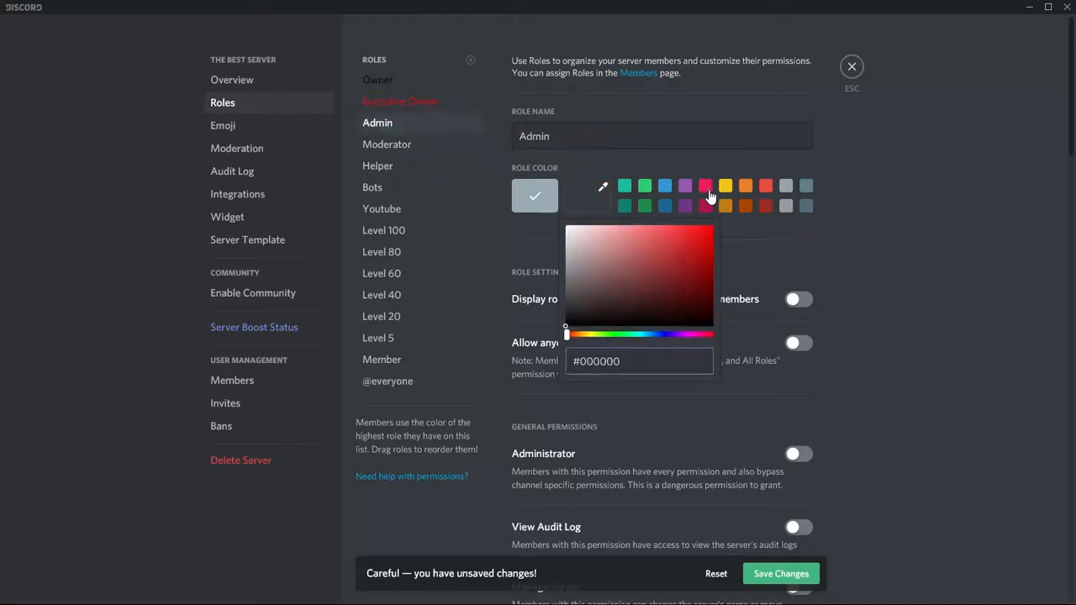
pyautogui.click(706, 186)
pyautogui.click(403, 144)
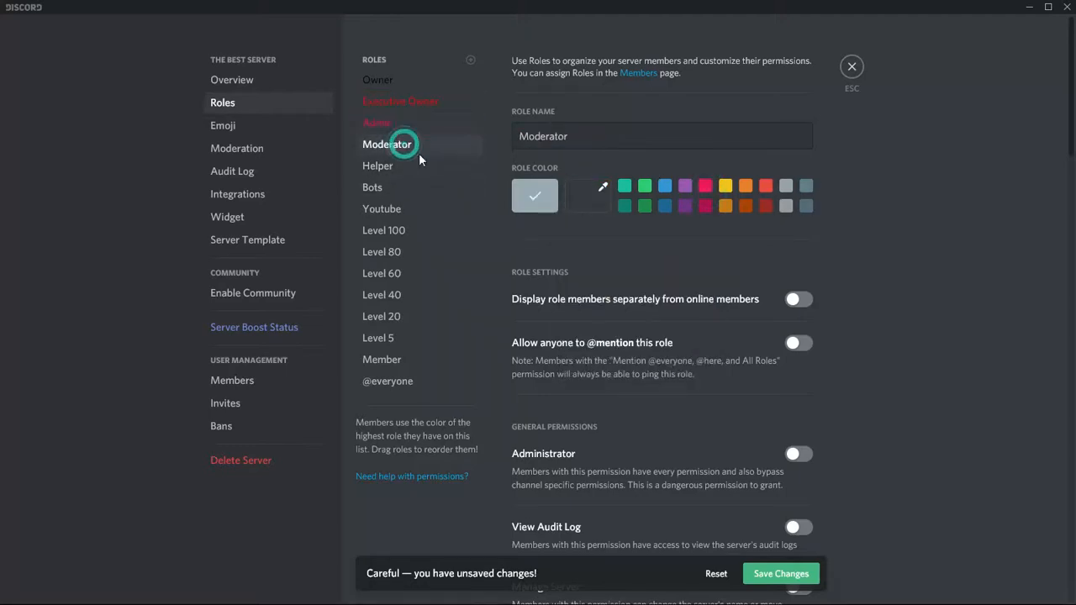
pyautogui.click(580, 195)
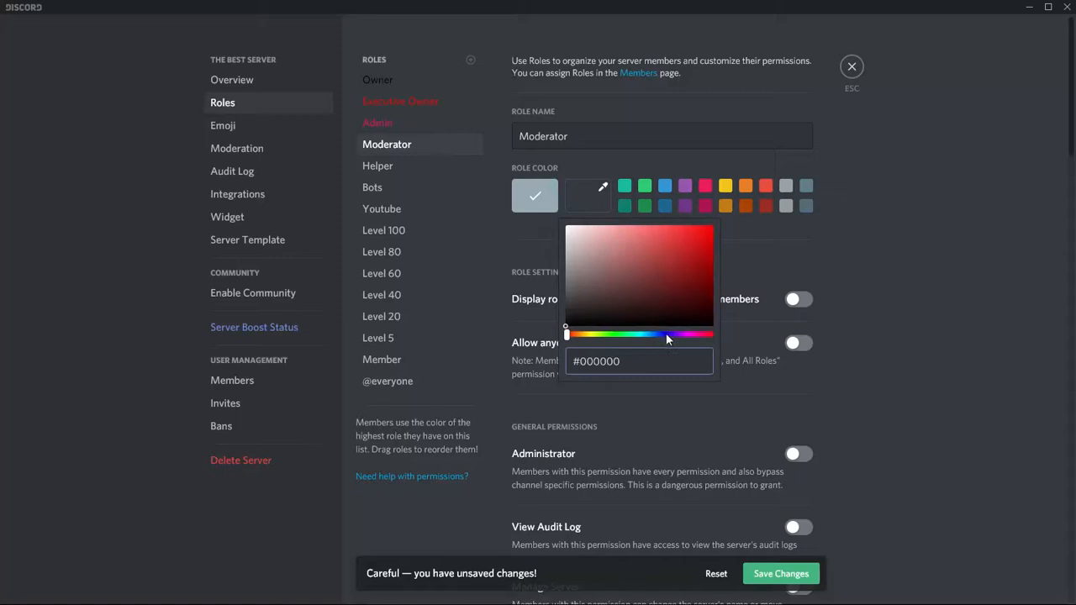
pyautogui.click(641, 335)
pyautogui.click(711, 239)
# - Set the Helper role's color to the custom bright green #18ee10
pyautogui.click(377, 166)
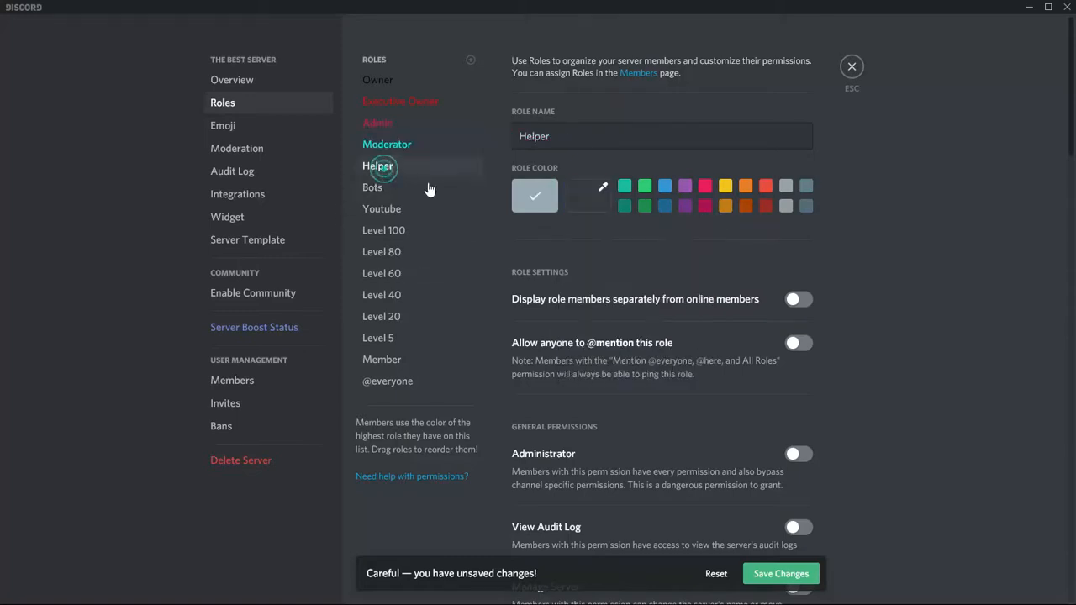
pyautogui.click(592, 196)
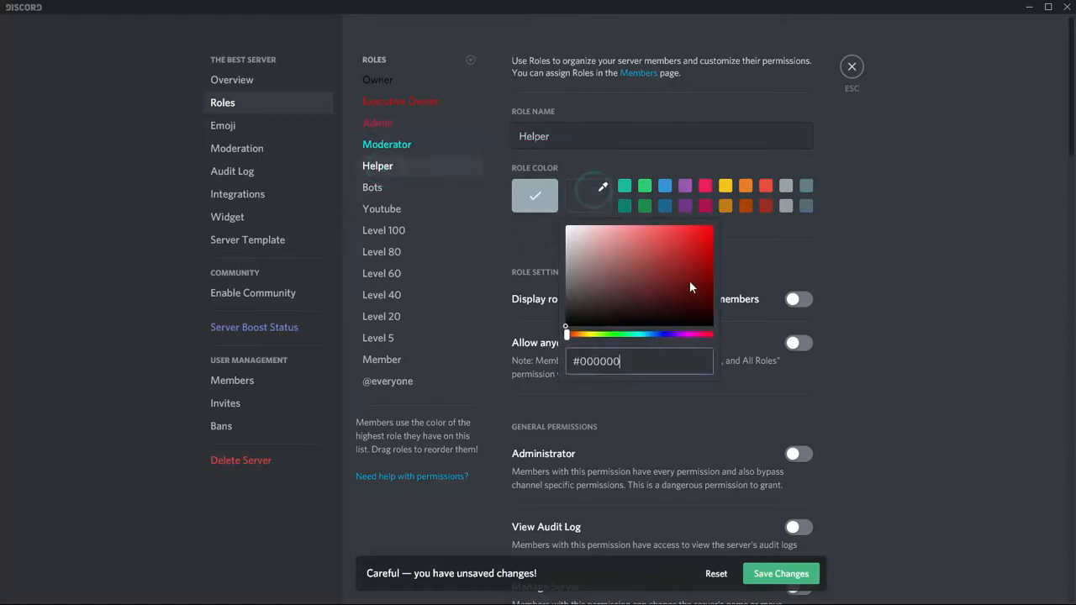
pyautogui.click(614, 335)
pyautogui.click(703, 232)
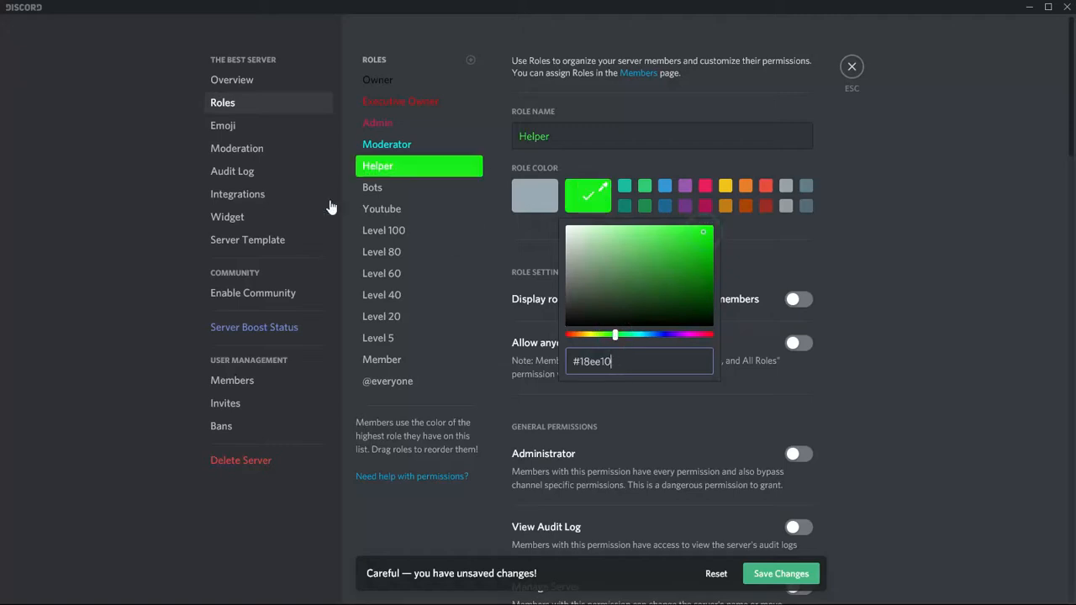
# - Set the Bots role's color to the custom gray #969393
pyautogui.click(395, 190)
pyautogui.click(587, 200)
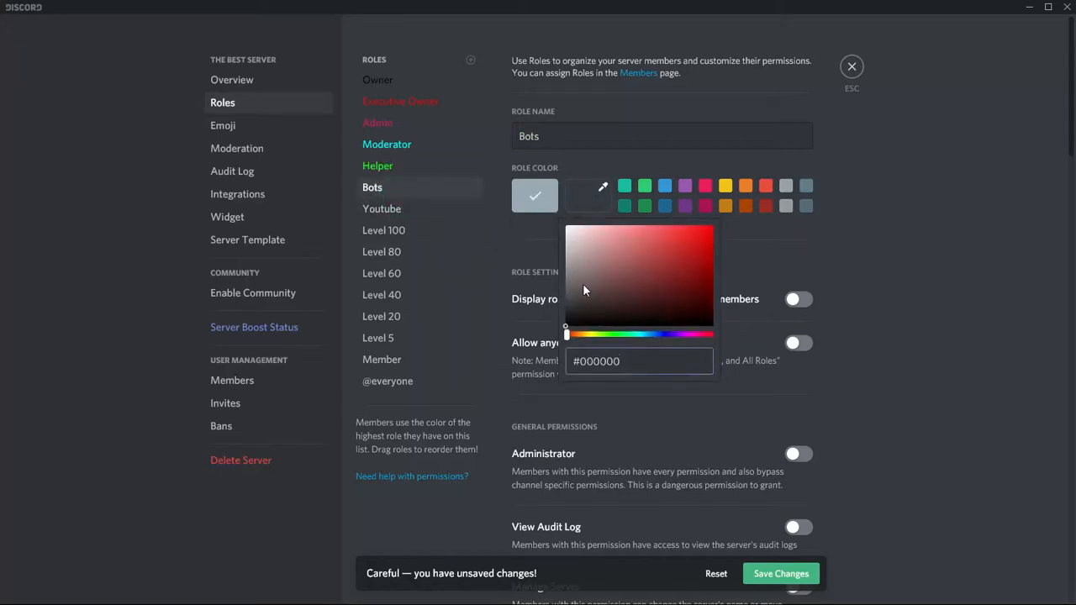
pyautogui.click(541, 201)
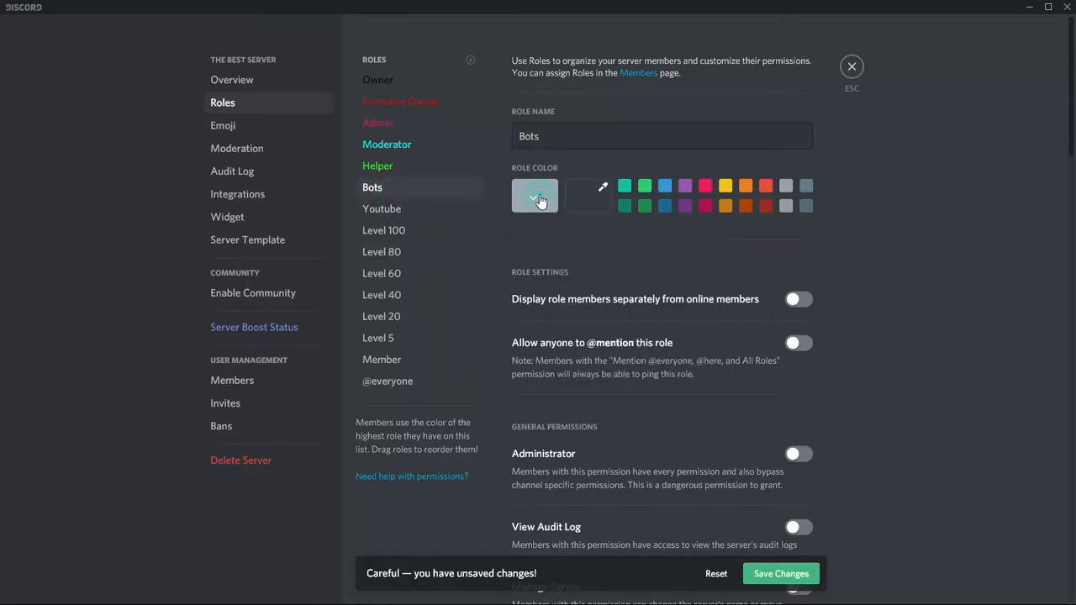
pyautogui.click(599, 197)
pyautogui.click(569, 267)
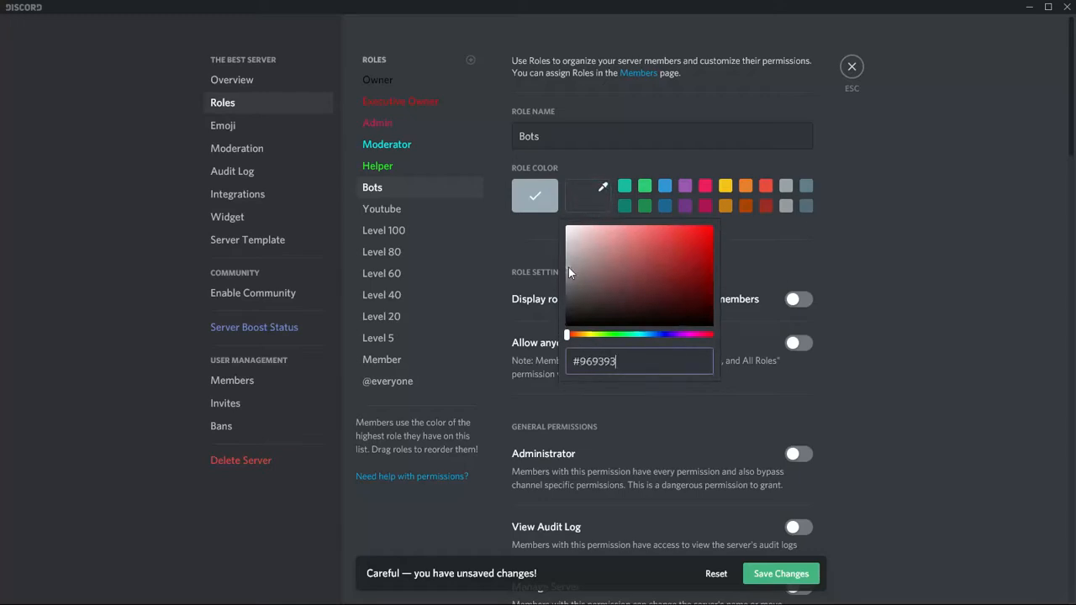
# - Set the Youtube role's color to the custom bright red #fa0505
pyautogui.click(416, 206)
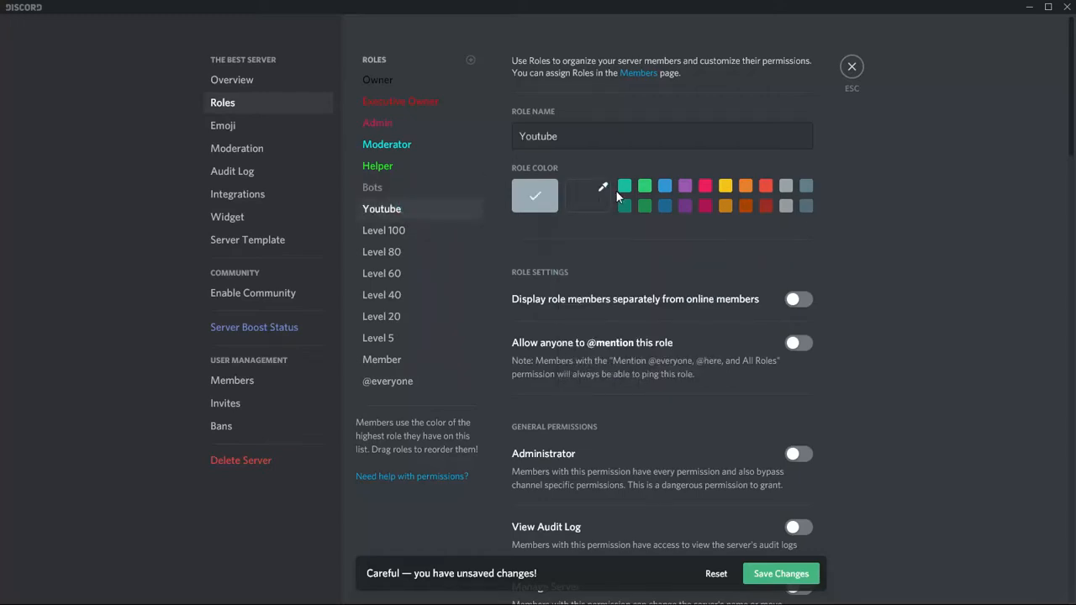
pyautogui.click(603, 196)
pyautogui.click(714, 231)
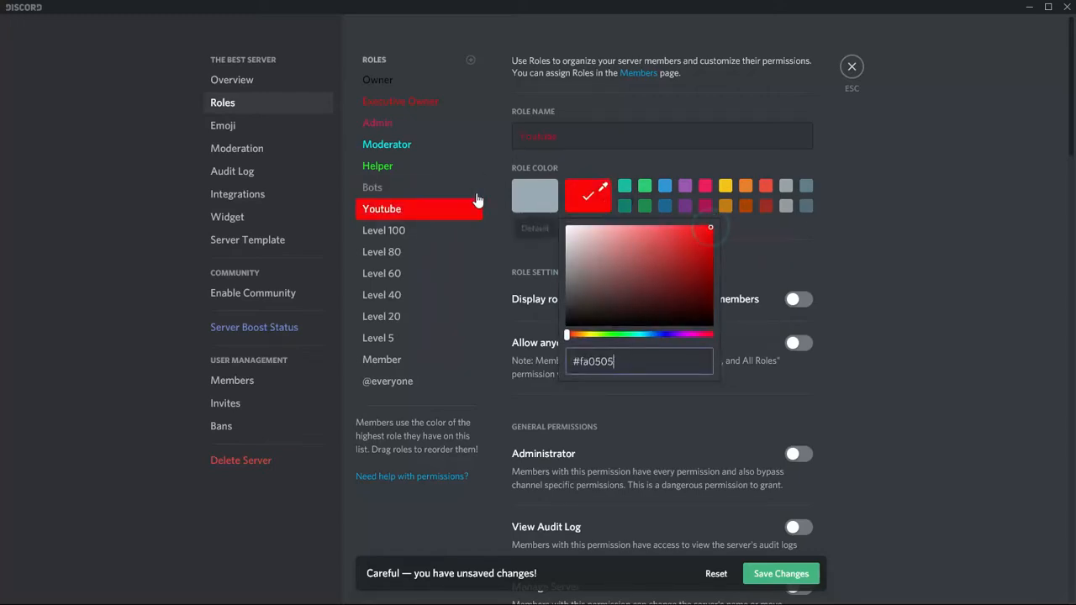
pyautogui.click(507, 74)
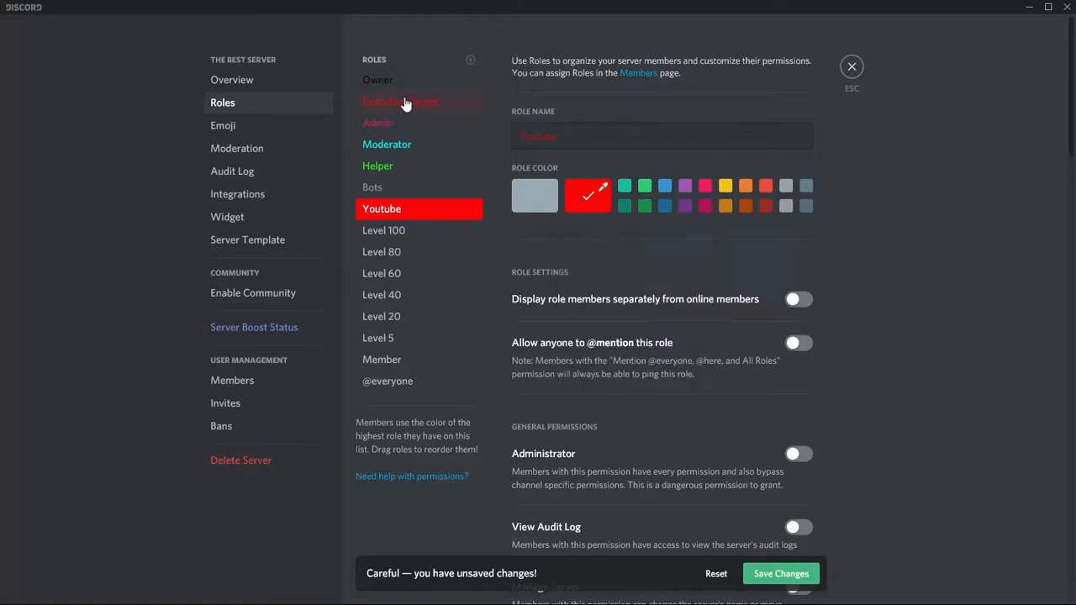
# - Change the Executive Owner role's color to the custom yellow #ece806 and save the role changes
pyautogui.click(403, 101)
pyautogui.click(589, 192)
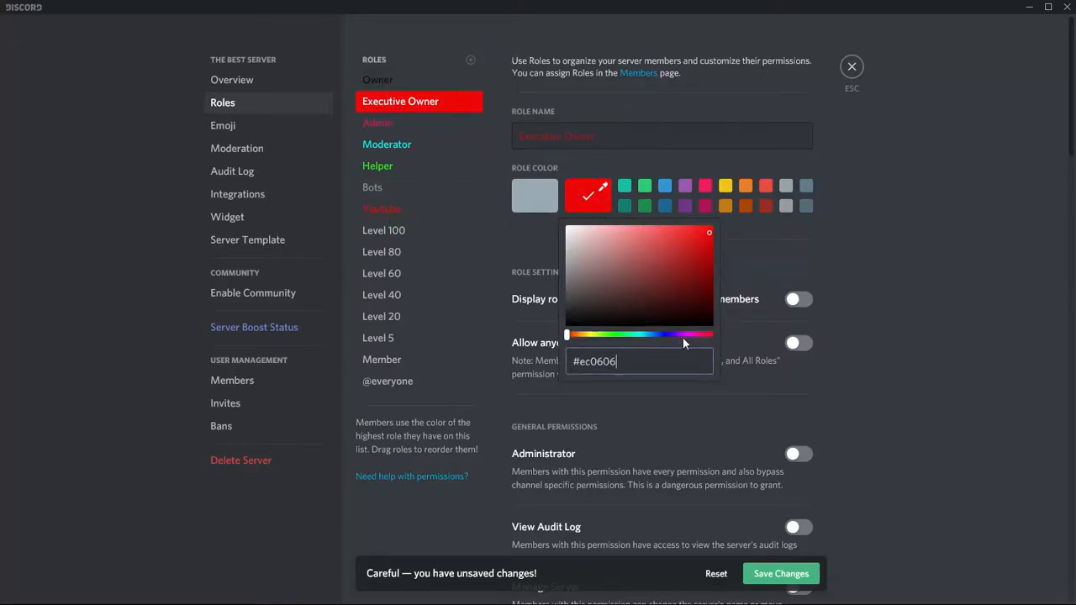
pyautogui.click(591, 335)
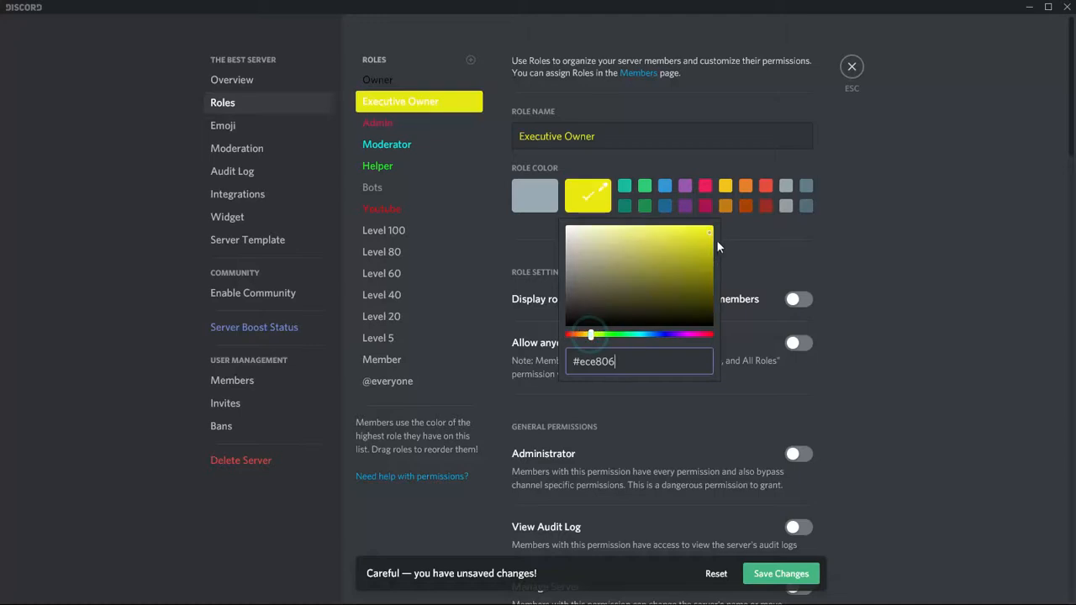
pyautogui.click(769, 575)
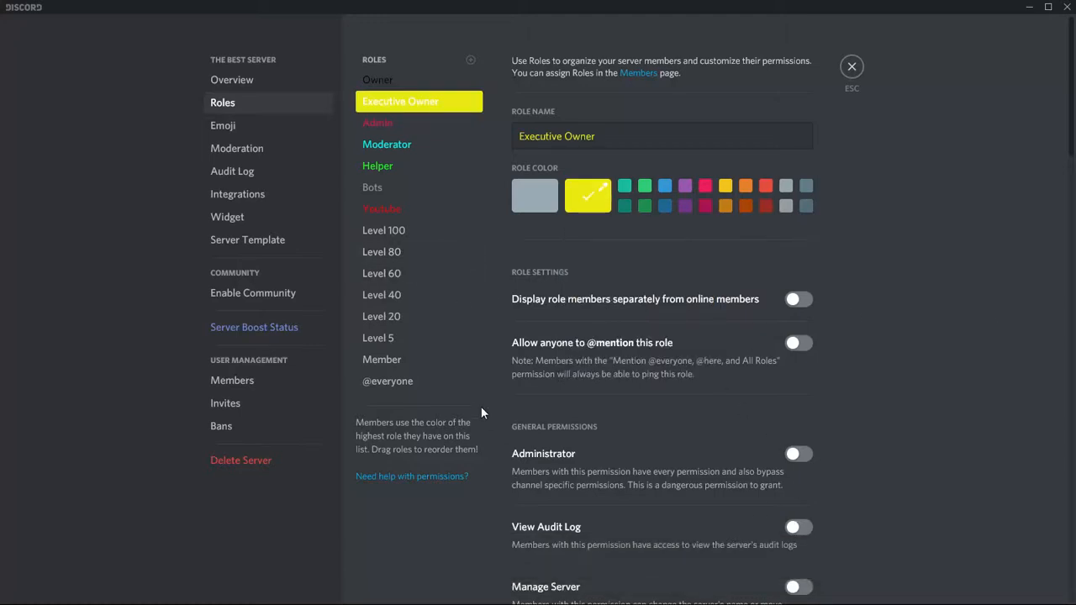
# - Set the Level 100 role's color to the custom cyan #07edfa
pyautogui.click(384, 238)
pyautogui.click(592, 196)
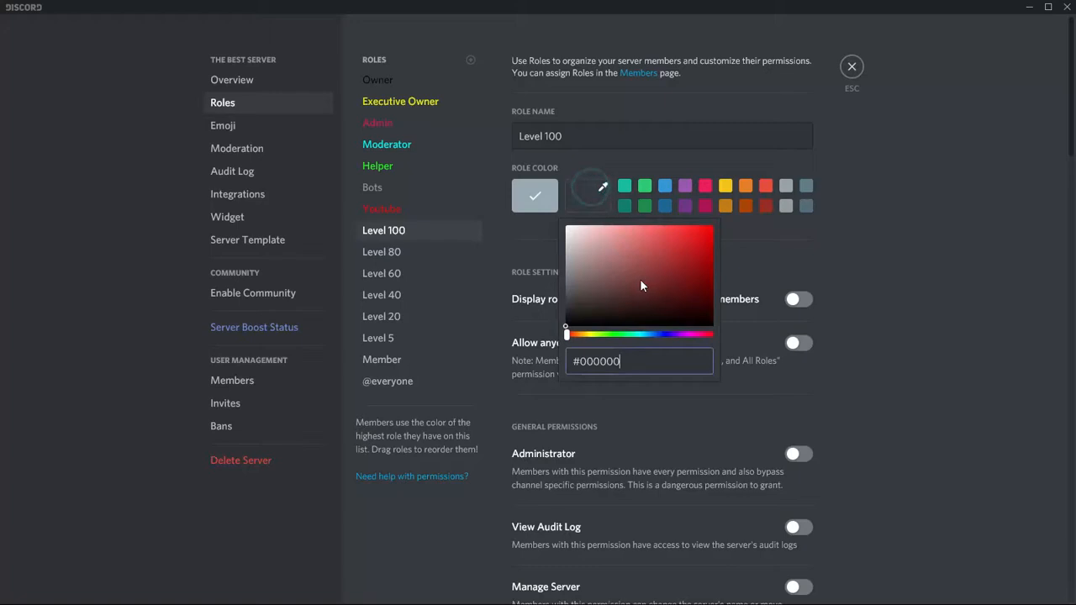
pyautogui.click(650, 334)
pyautogui.moveTo(647, 335); pyautogui.dragTo(635, 334)
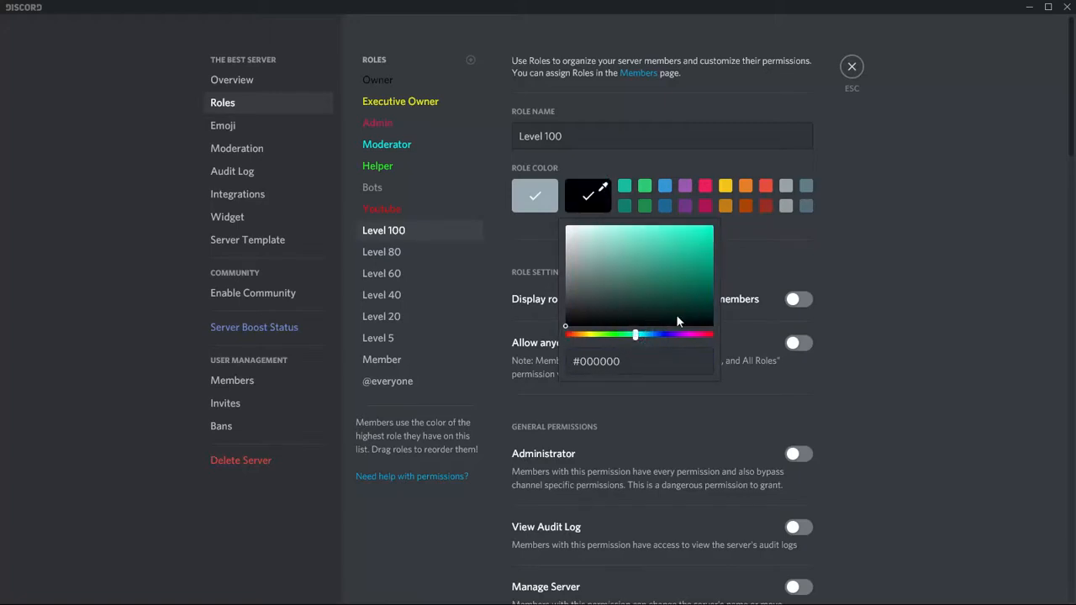
pyautogui.click(642, 335)
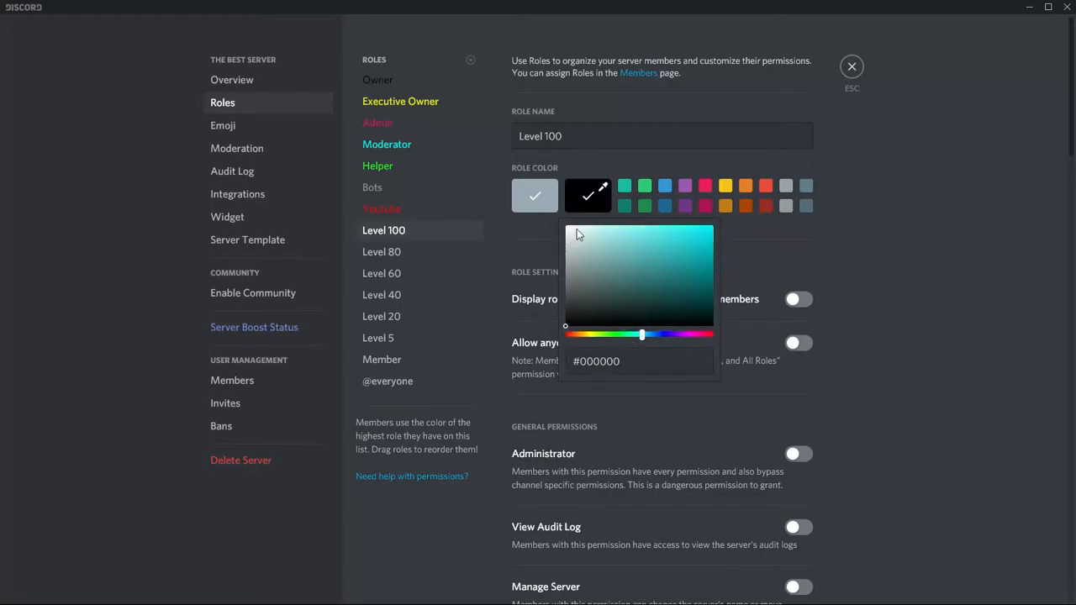
pyautogui.click(711, 228)
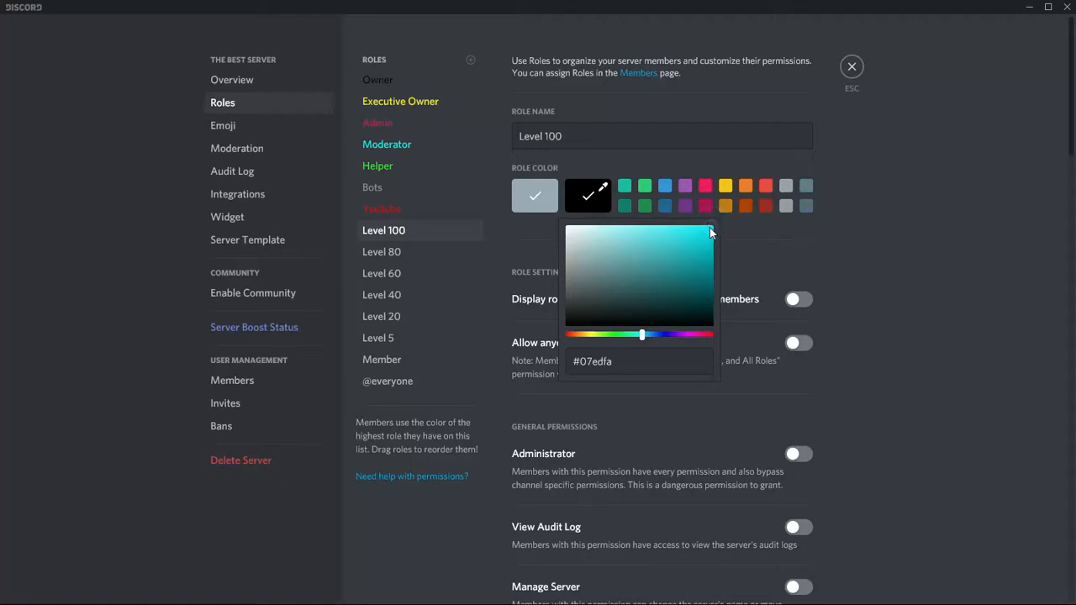
# - Set the Level 80 role's color to the custom light cyan #34f5f5
pyautogui.click(443, 254)
pyautogui.click(591, 197)
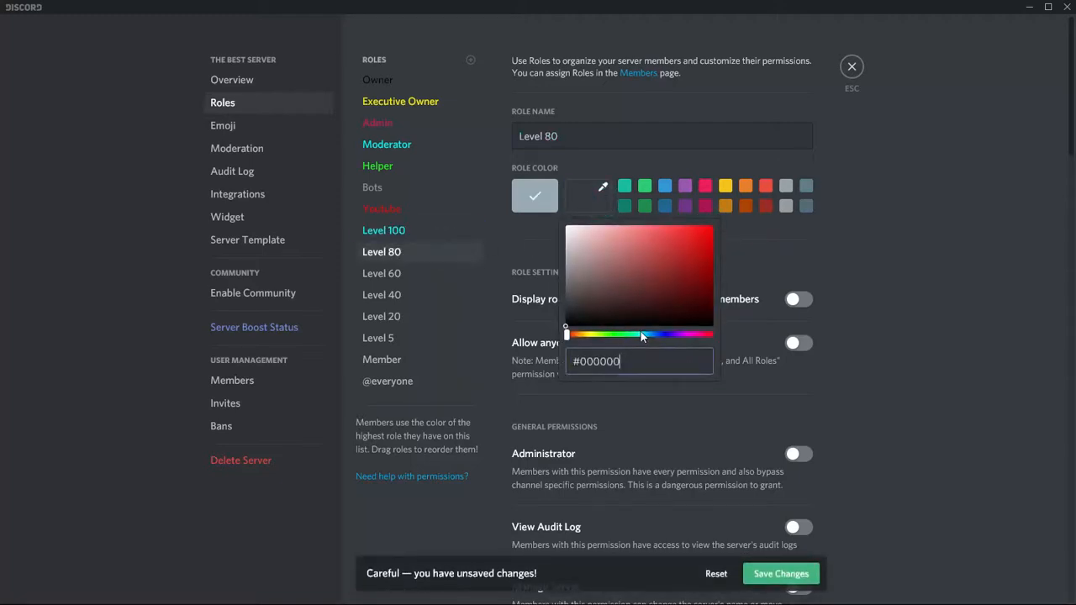
pyautogui.click(640, 334)
pyautogui.click(682, 230)
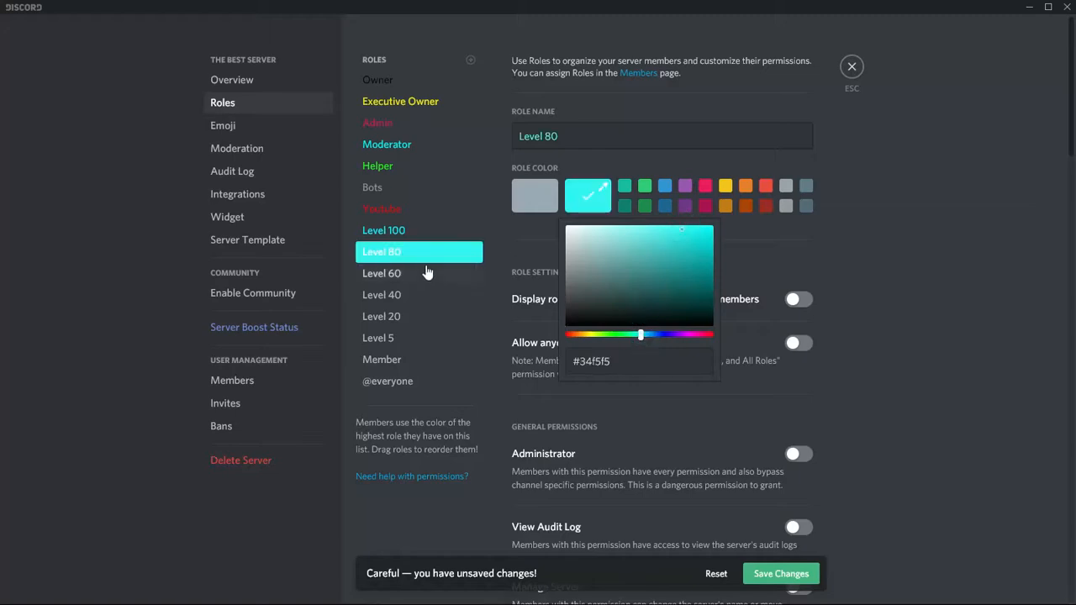
# - Set the Level 60 role's color to the custom turquoise #54f7e0
pyautogui.click(427, 273)
pyautogui.click(588, 196)
pyautogui.click(636, 334)
pyautogui.click(664, 229)
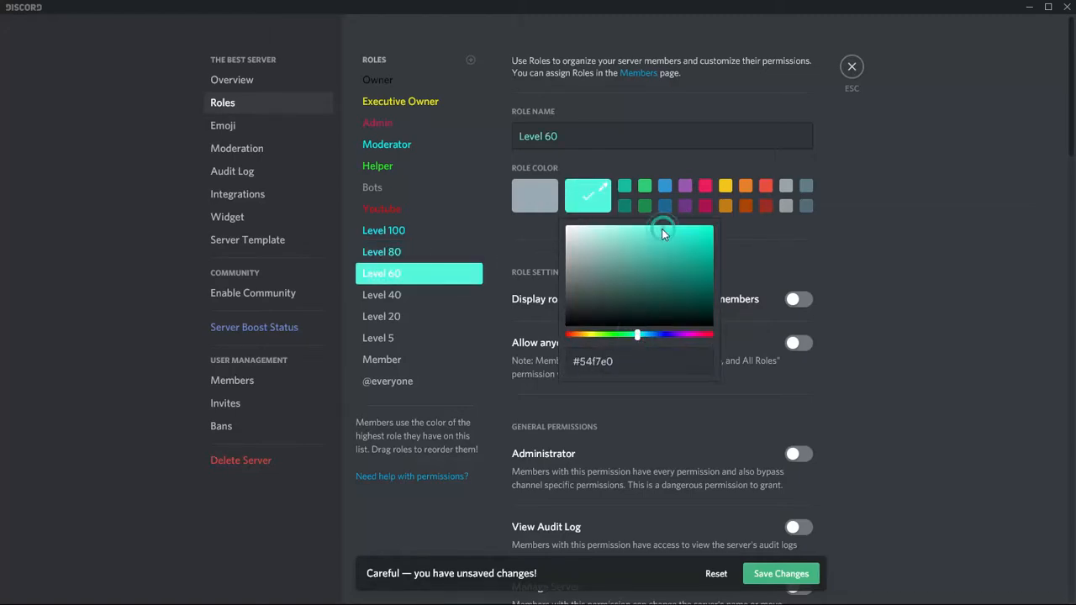
# - Set the Member role's color to the custom orange #ec6202
pyautogui.click(425, 353)
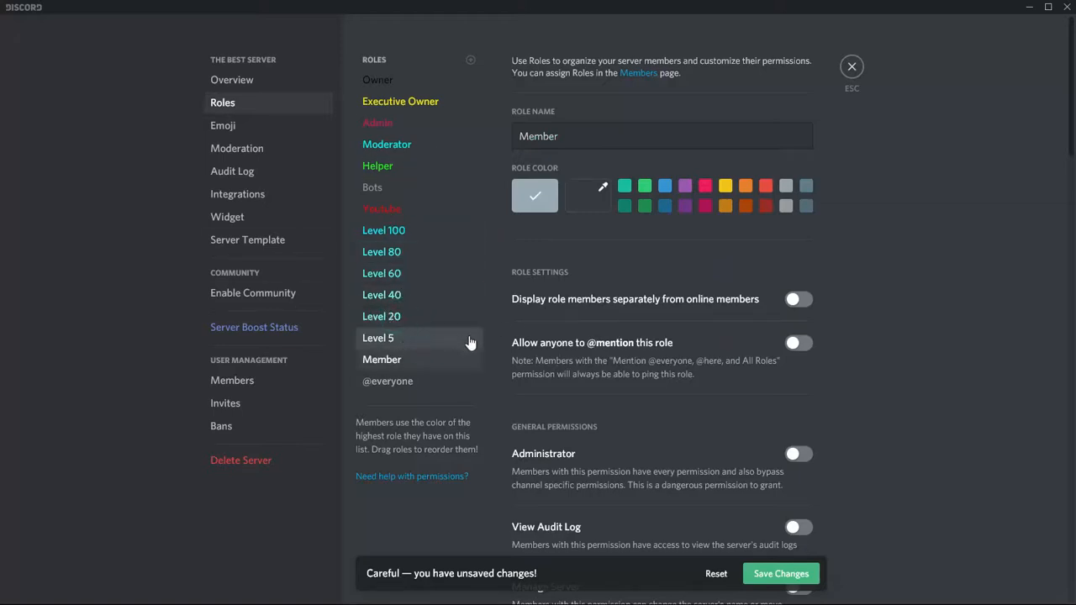
pyautogui.click(597, 195)
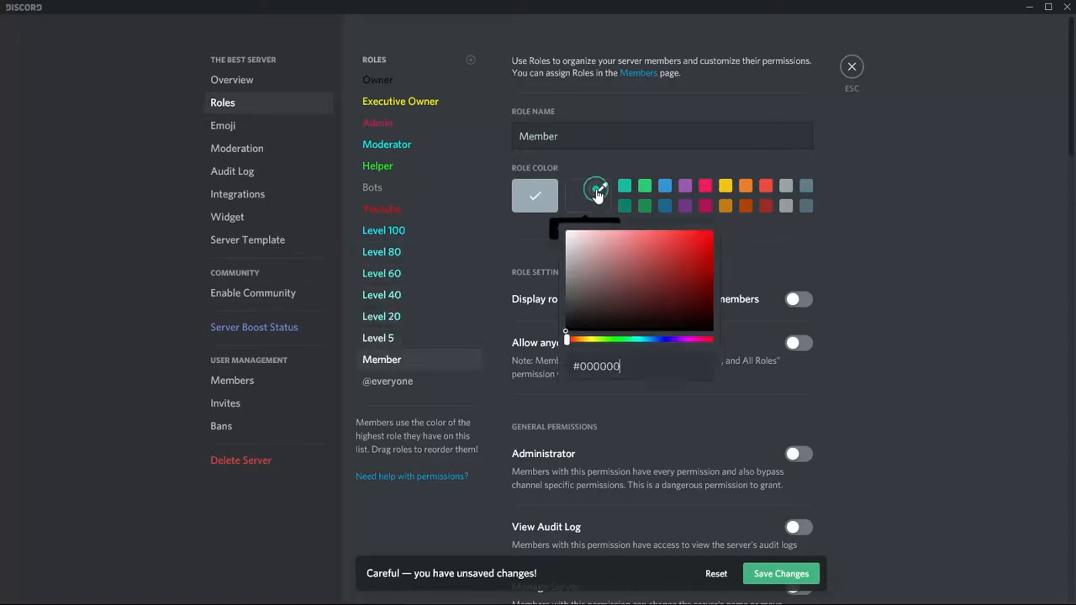
pyautogui.click(577, 336)
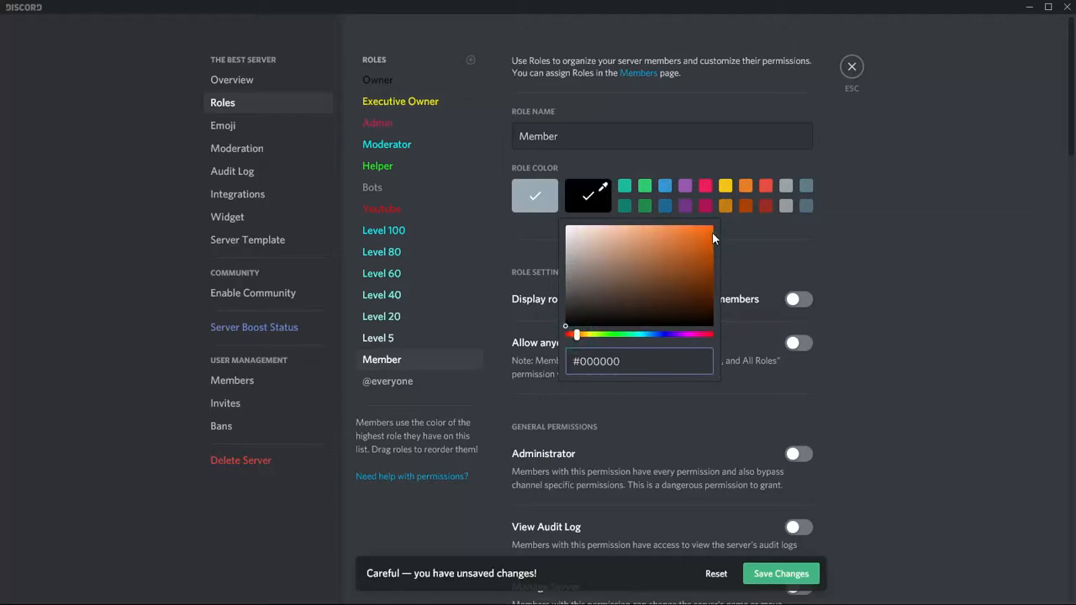
pyautogui.click(713, 232)
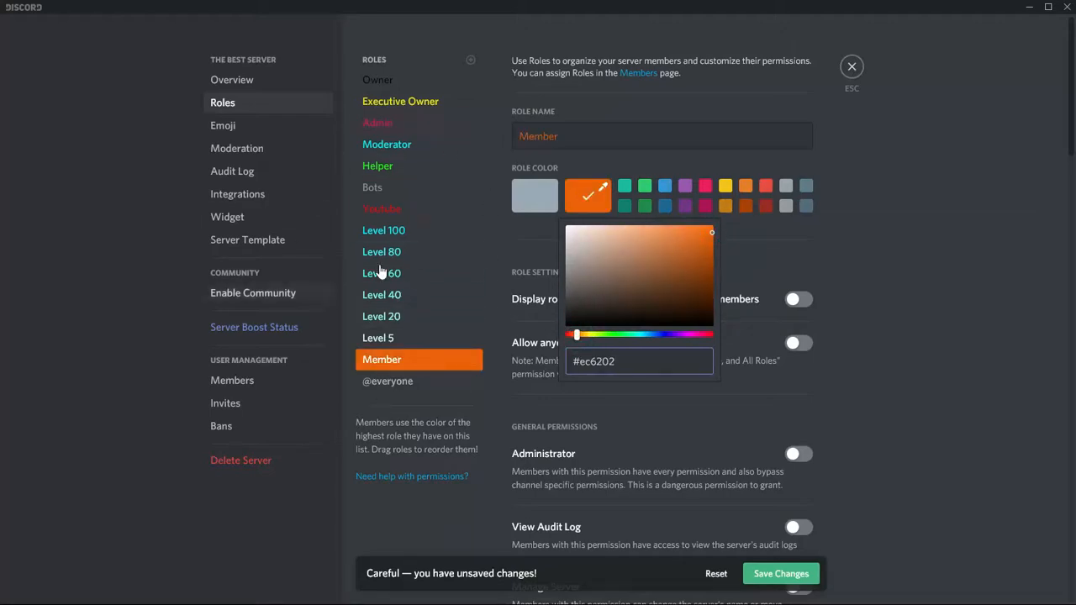
pyautogui.click(17, 229)
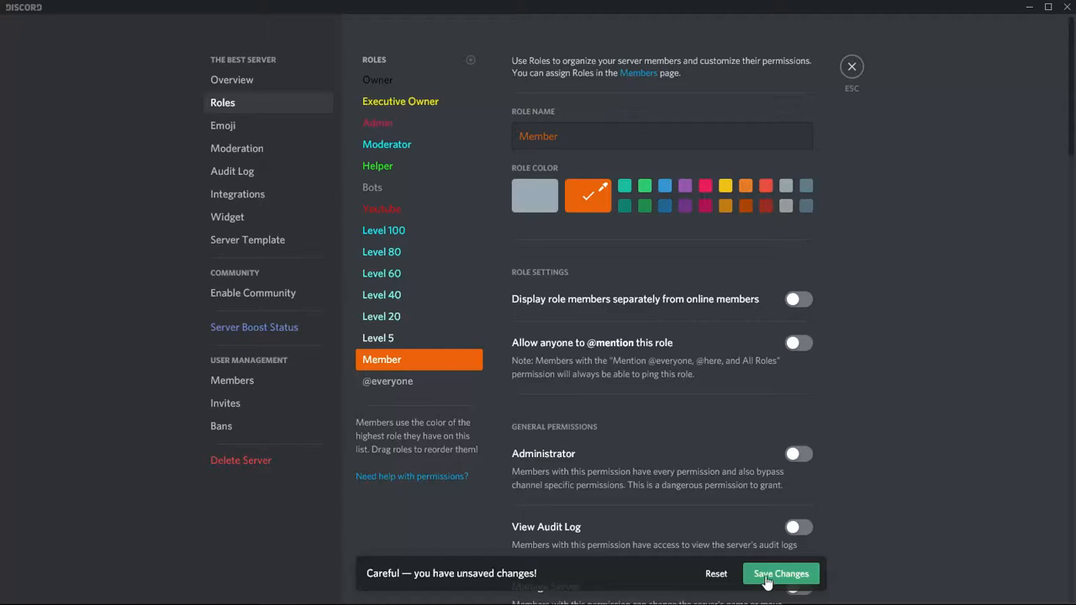
# - Display Owner role members separately from online members and grant the role the Administrator permission
pyautogui.click(405, 80)
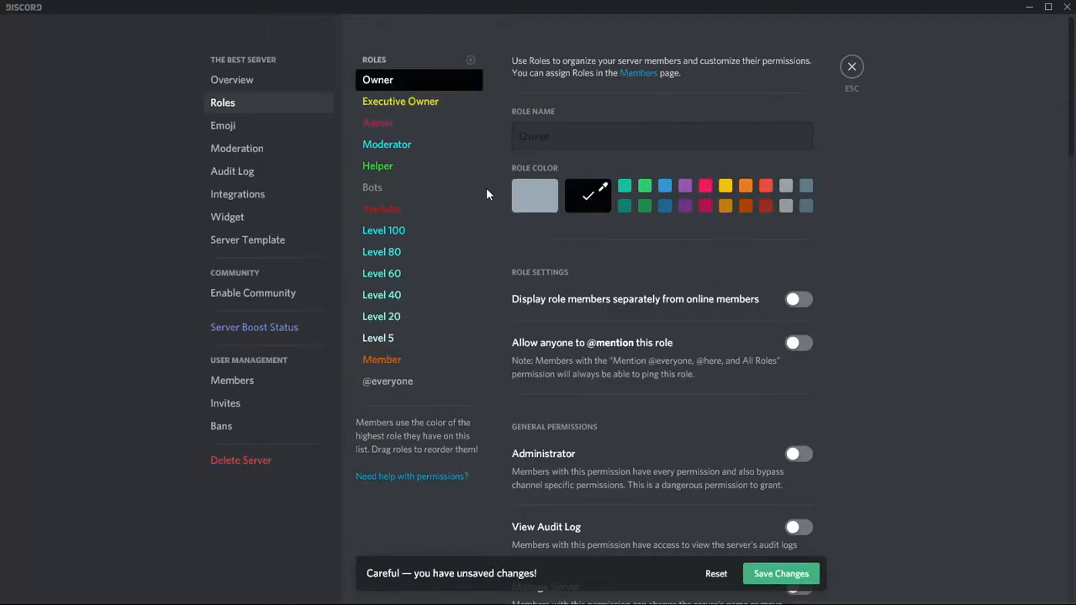
pyautogui.click(796, 301)
pyautogui.click(803, 461)
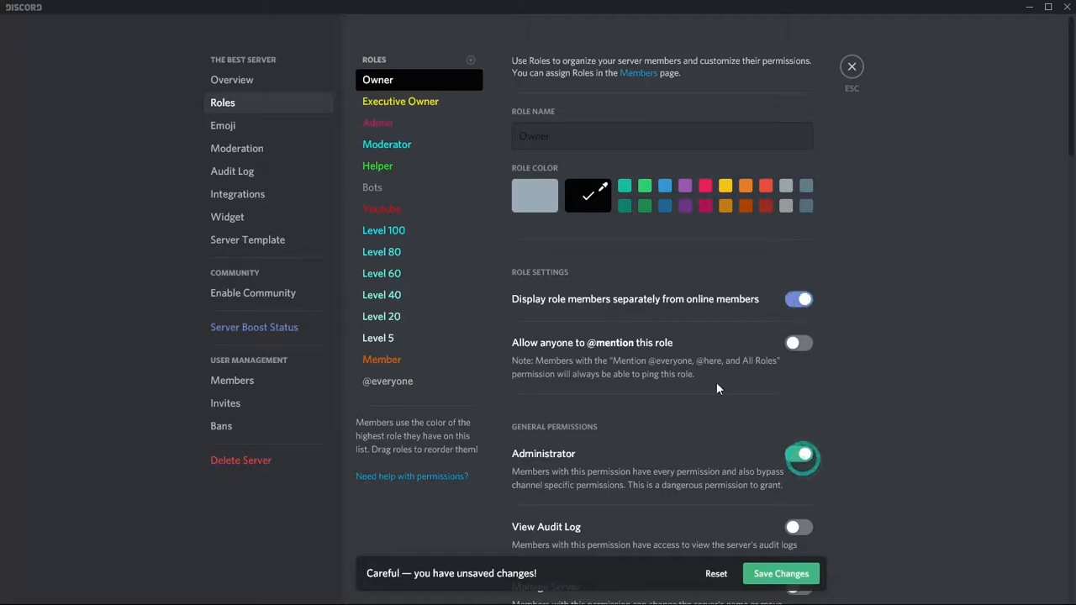
# - Display Executive Owner and Admin role members separately from online members and grant both roles the Administrator permission
pyautogui.click(416, 103)
pyautogui.click(799, 300)
pyautogui.click(799, 454)
pyautogui.click(391, 123)
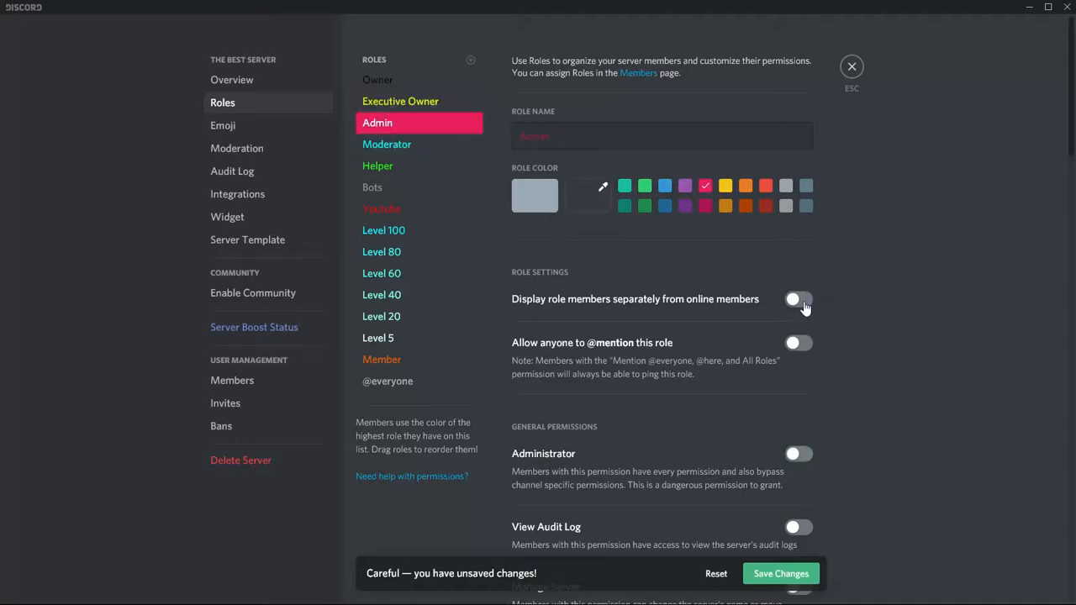
pyautogui.click(799, 455)
# - Display Moderator role members separately from online members and grant the role View Audit Log and Kick Members
pyautogui.click(396, 145)
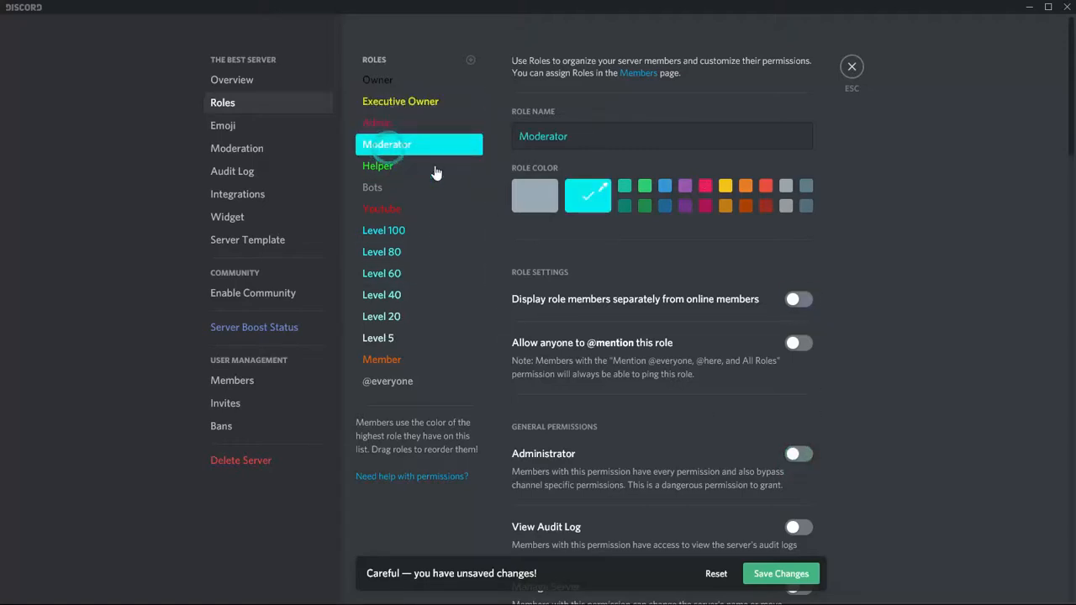
pyautogui.scroll(-1, 797, 288)
pyautogui.click(799, 231)
pyautogui.scroll(-2, 723, 290)
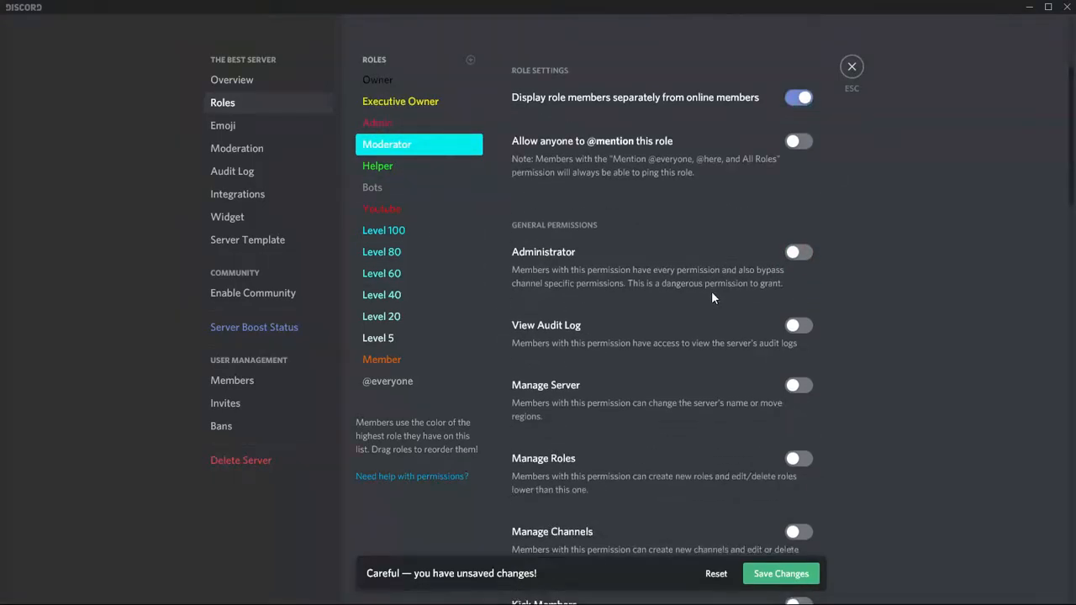
pyautogui.click(794, 326)
pyautogui.scroll(-4, 791, 396)
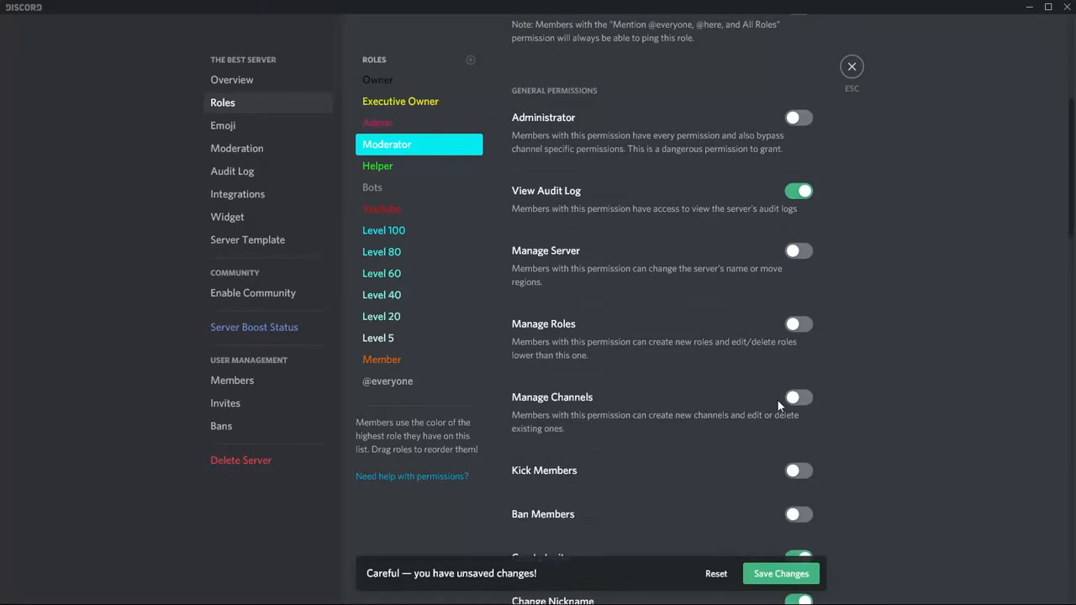
pyautogui.click(792, 407)
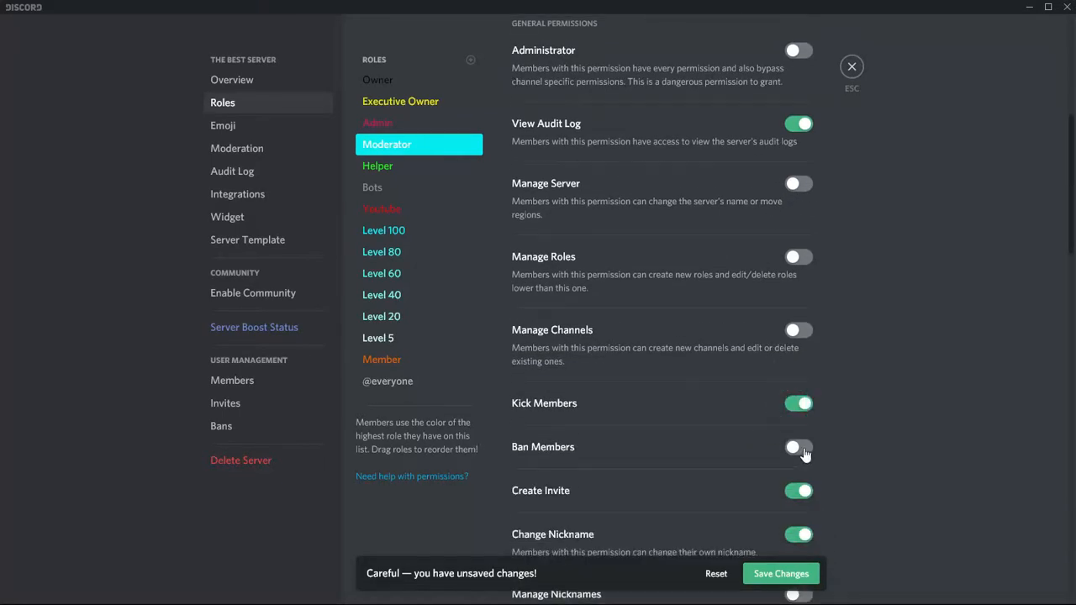
# - Grant the Moderator role the Manage Nicknames, Manage Emojis and Manage Webhooks permissions
pyautogui.scroll(-3, 795, 415)
pyautogui.scroll(1, 793, 331)
pyautogui.scroll(-2, 787, 395)
pyautogui.click(805, 327)
pyautogui.click(798, 394)
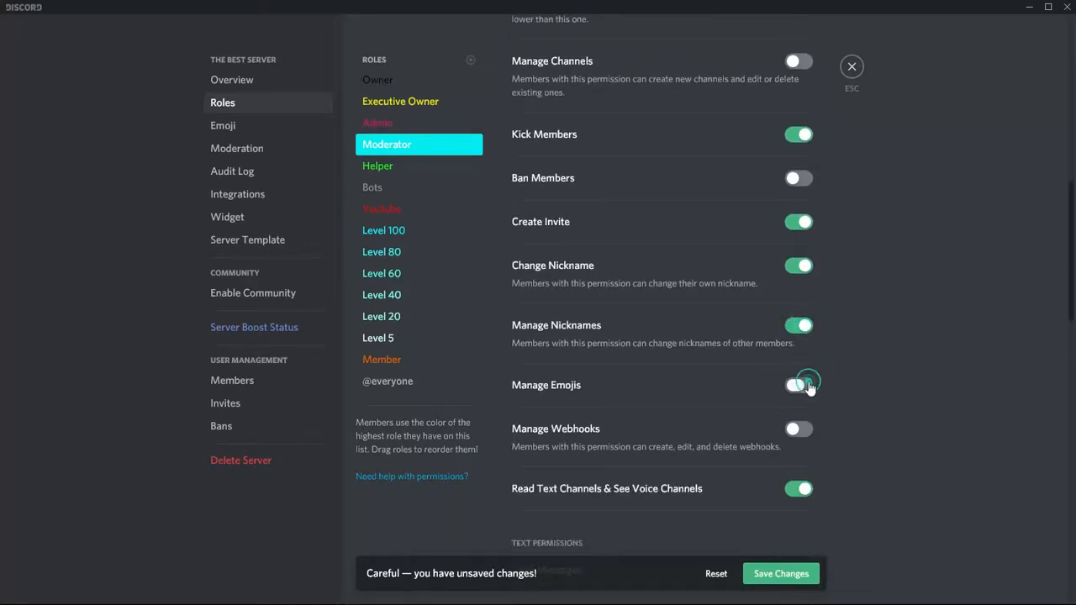
pyautogui.click(795, 430)
# - Grant the Moderator role the Send TTS Messages and Manage Messages text permissions
pyautogui.scroll(-3, 787, 420)
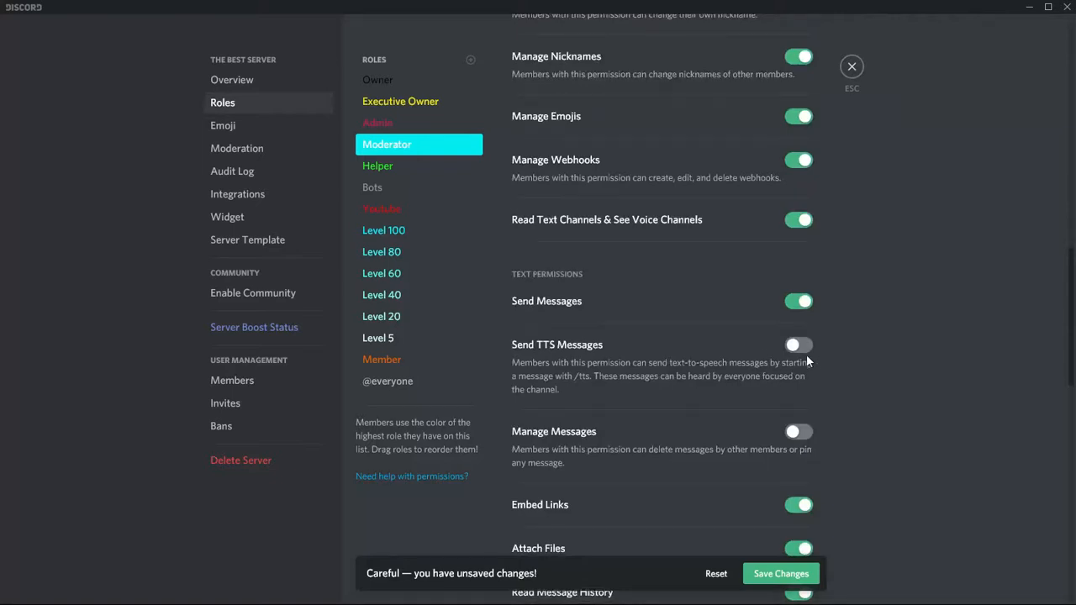
pyautogui.click(800, 345)
pyautogui.click(810, 433)
# - Grant the Moderator role Mute Members, Deafen Members, Move Members and Priority Speaker, and save the role changes
pyautogui.scroll(-6, 798, 417)
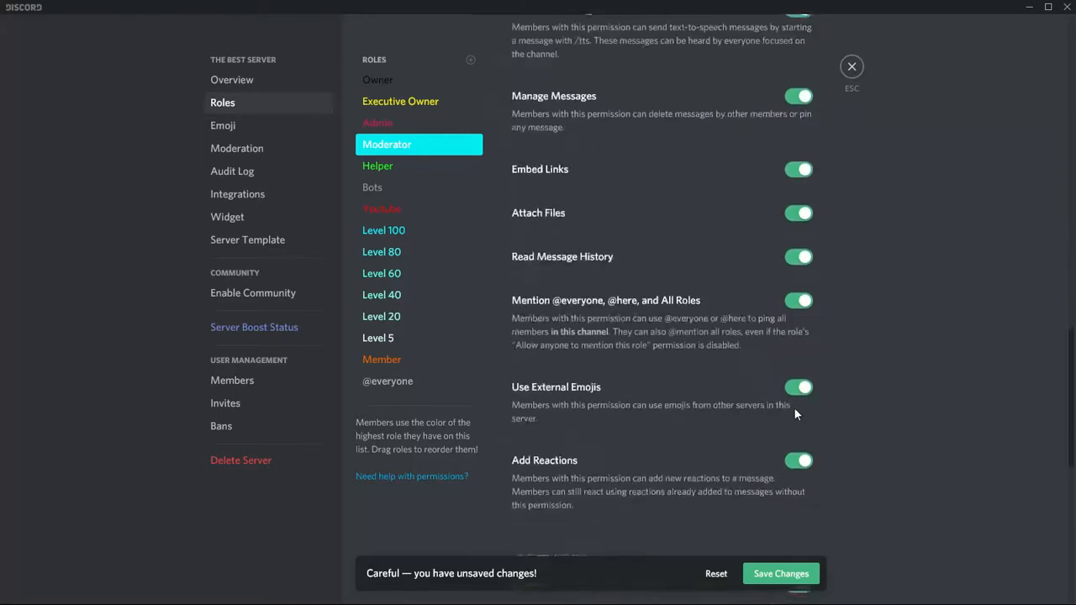
pyautogui.scroll(-2, 778, 461)
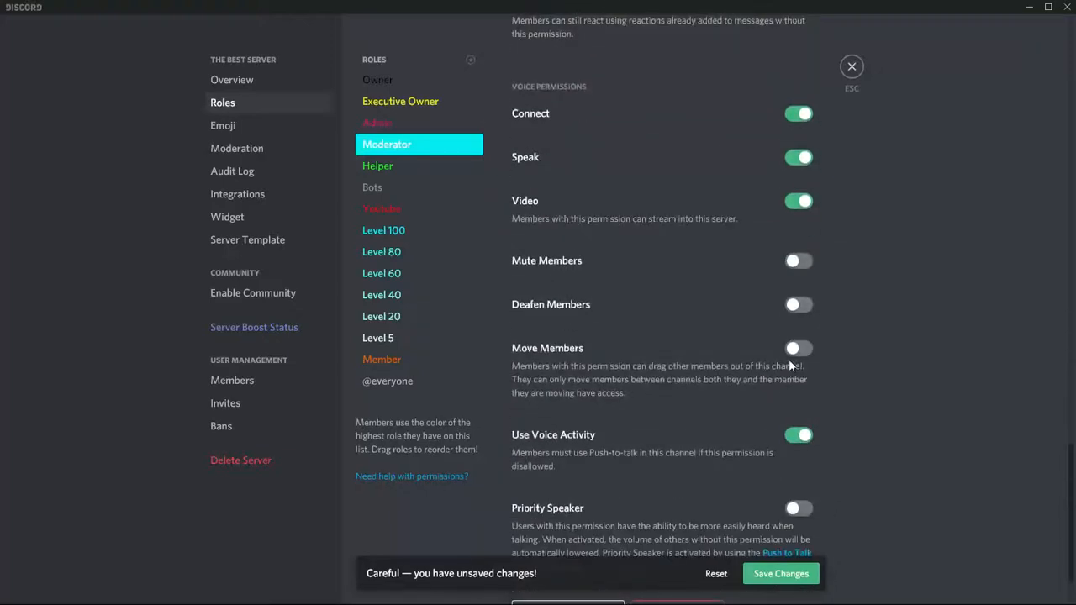
pyautogui.click(804, 269)
pyautogui.click(799, 347)
pyautogui.scroll(-1, 802, 357)
pyautogui.click(800, 436)
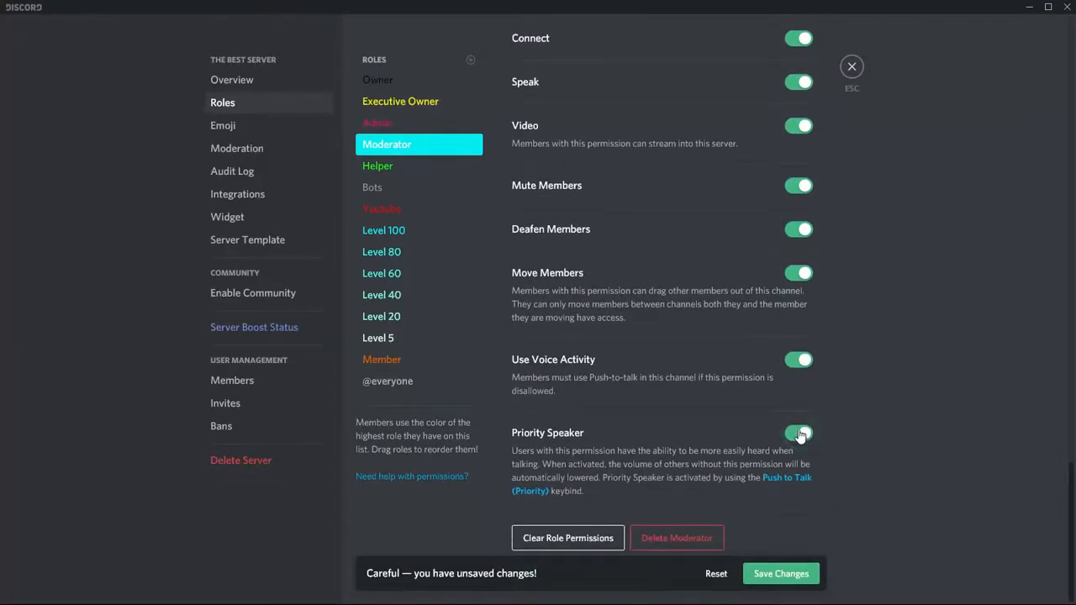
pyautogui.click(799, 578)
# - Display the members of the Helper, Bots and Youtube roles separately from online members
pyautogui.click(396, 166)
pyautogui.scroll(15, 774, 298)
pyautogui.scroll(7, 767, 198)
pyautogui.click(809, 308)
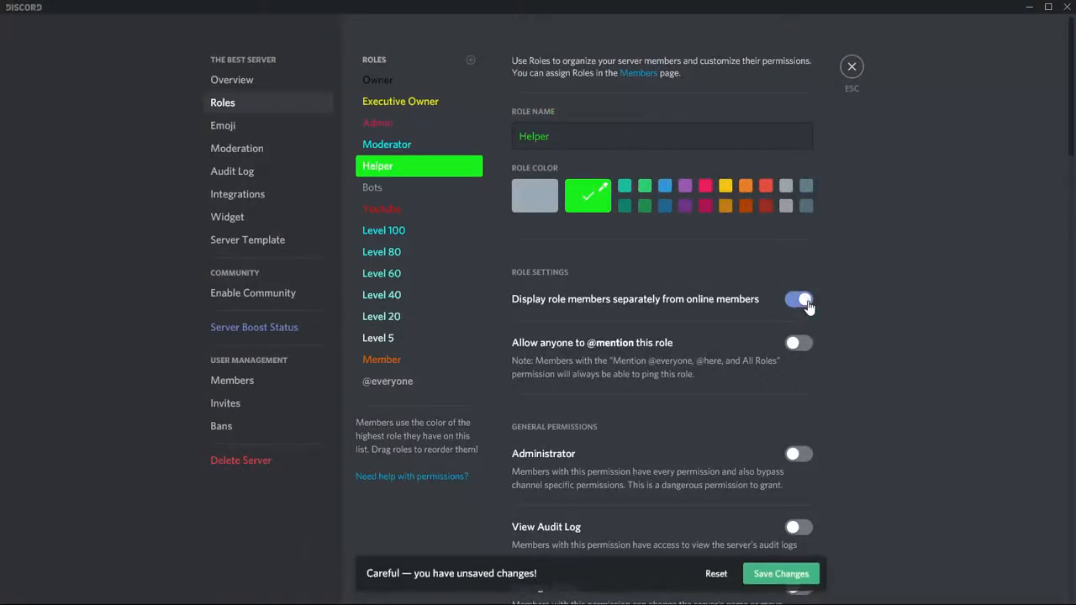
pyautogui.click(419, 191)
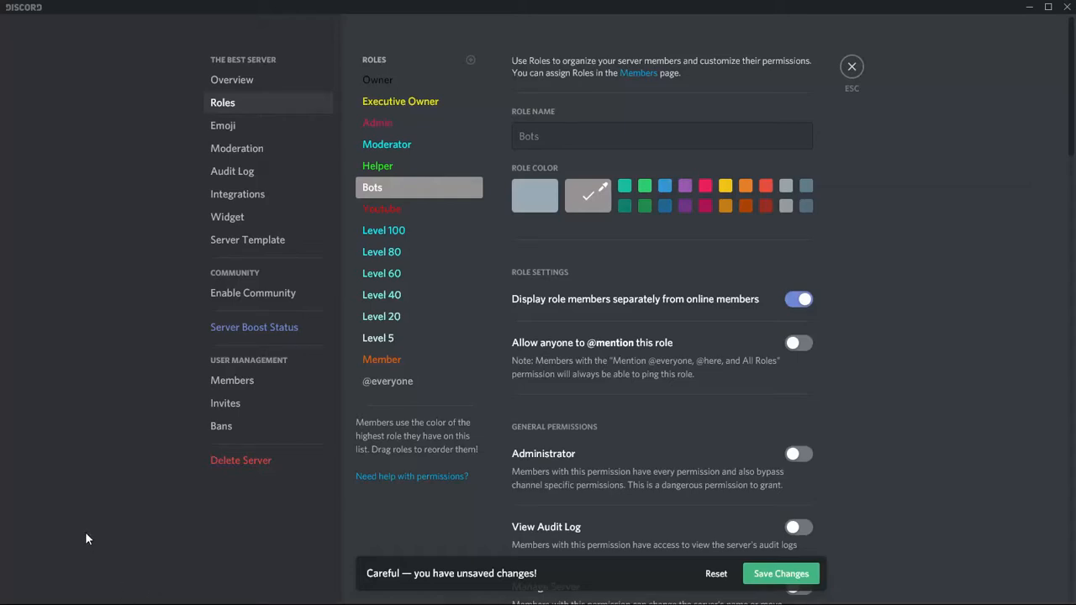
pyautogui.click(384, 210)
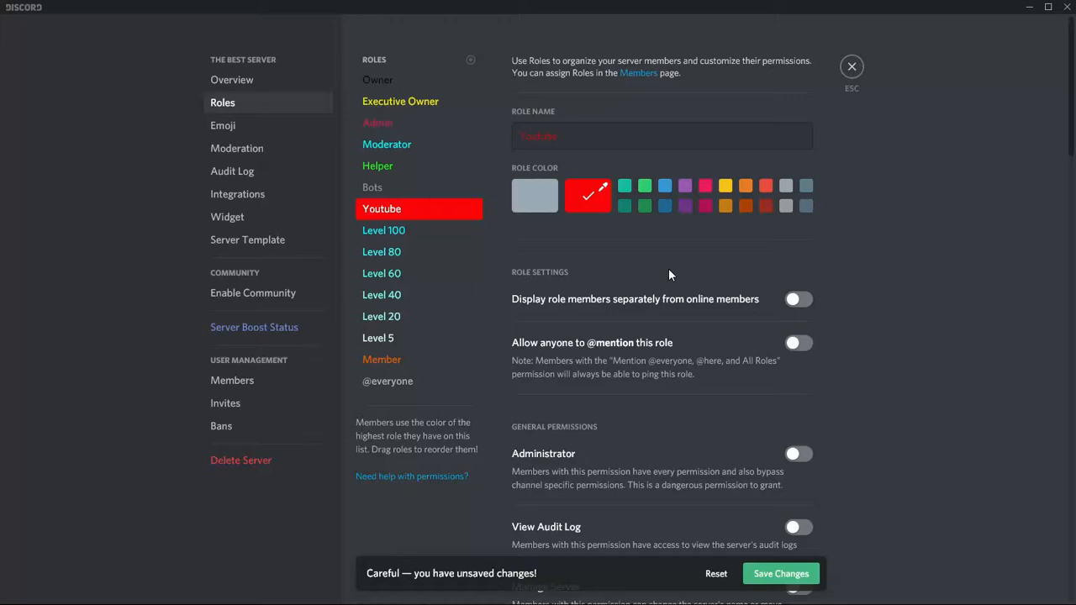
pyautogui.click(806, 299)
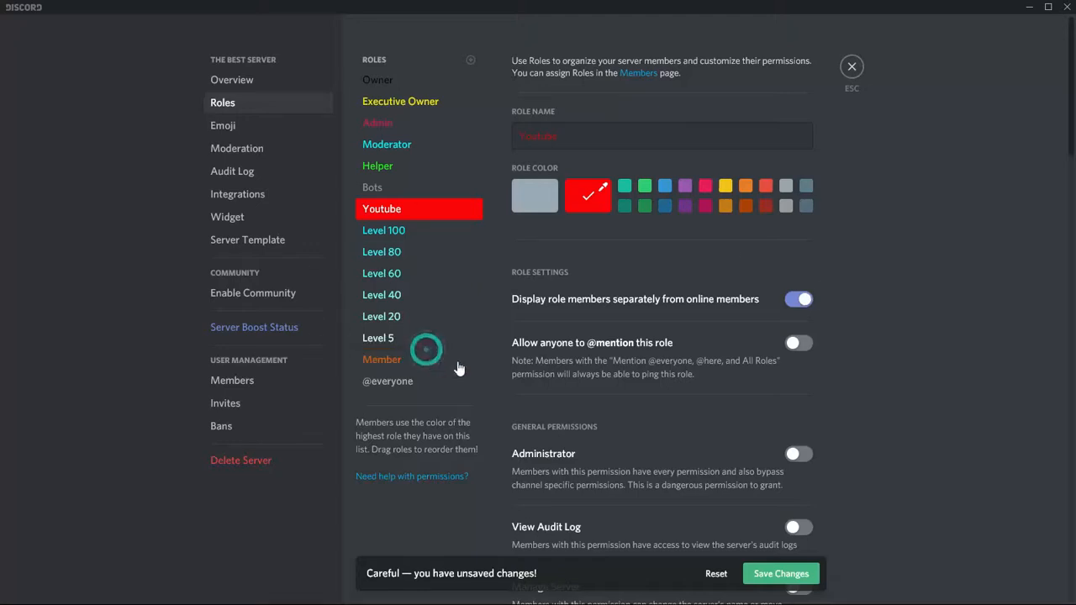
# - Review the Member role's general permissions, save the role changes and close the server settings
pyautogui.click(388, 360)
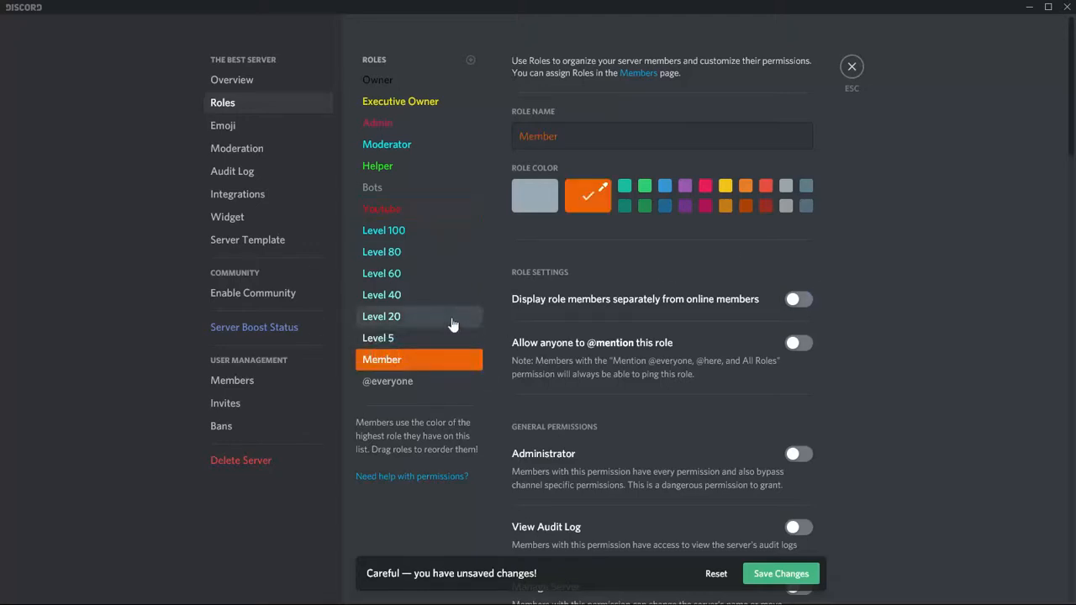
pyautogui.scroll(-5, 727, 343)
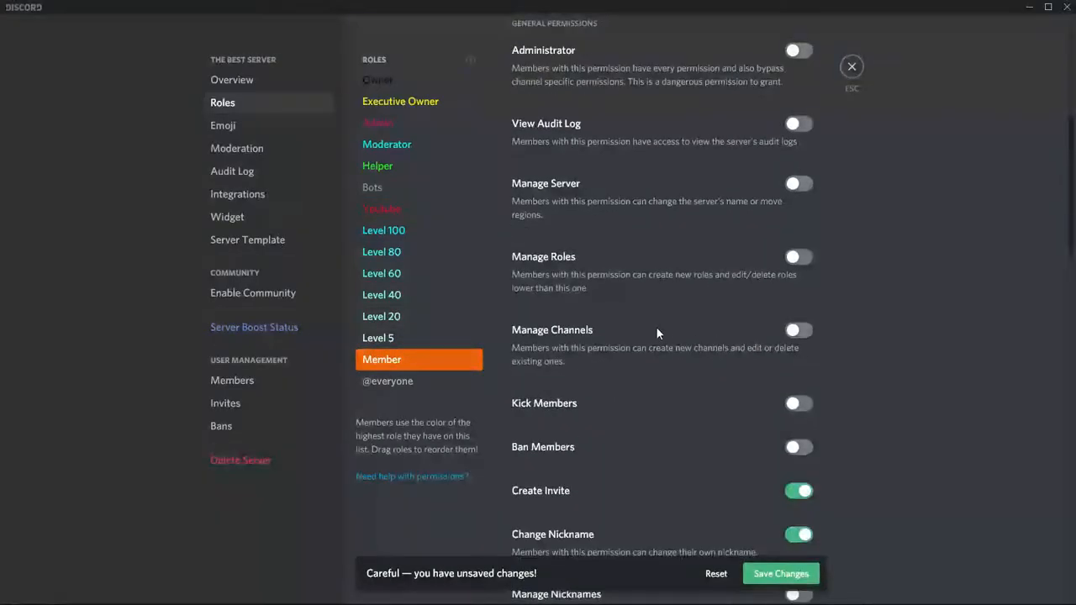
pyautogui.click(793, 575)
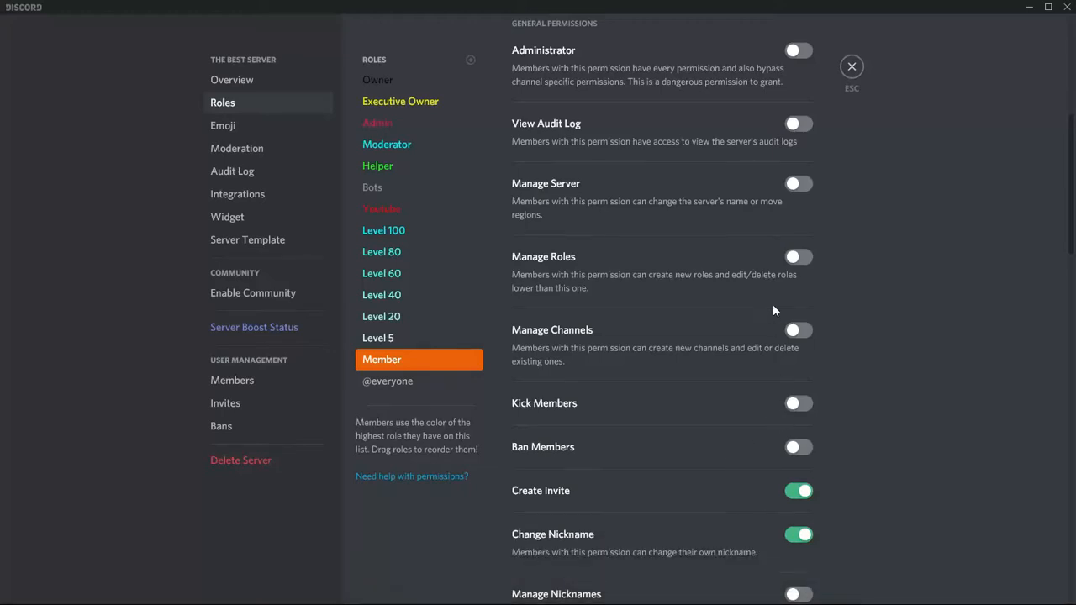
pyautogui.click(852, 67)
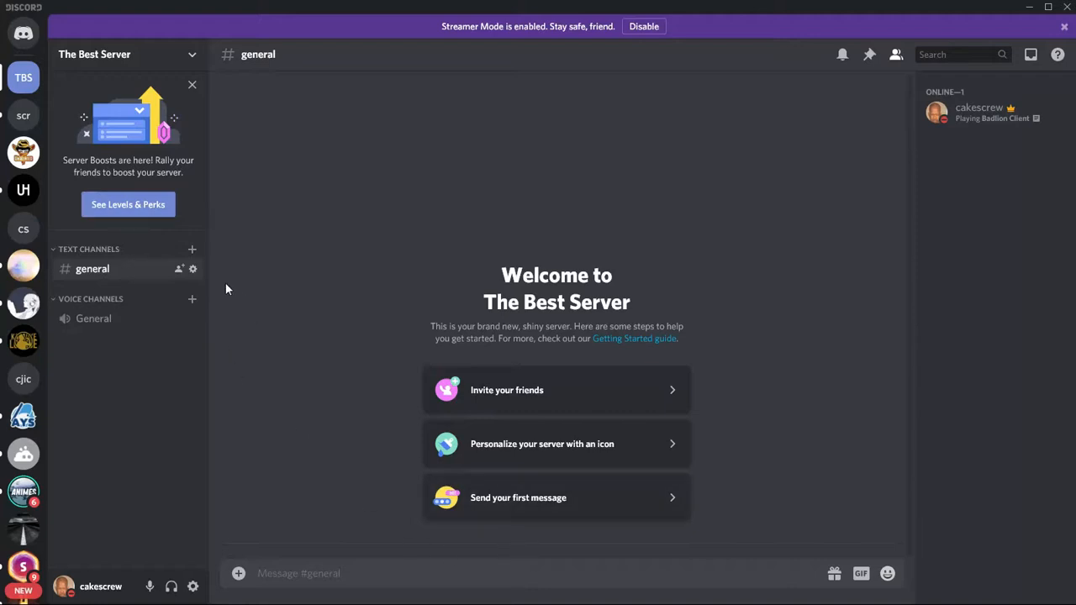
# - Create a public text channel named bot-commands in the Text Channels category
pyautogui.click(192, 249)
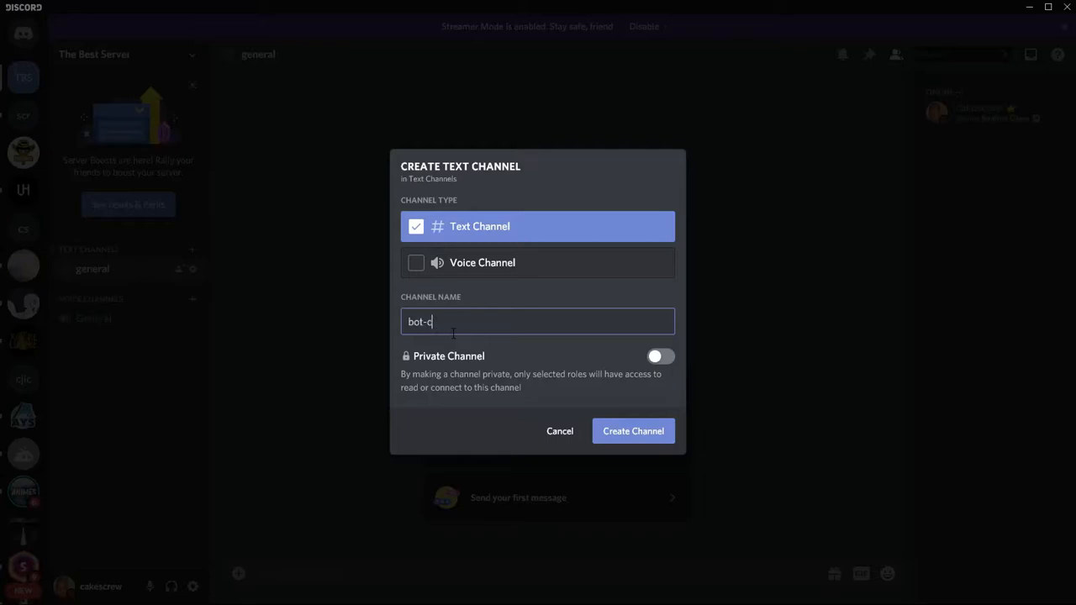
pyautogui.click(635, 431)
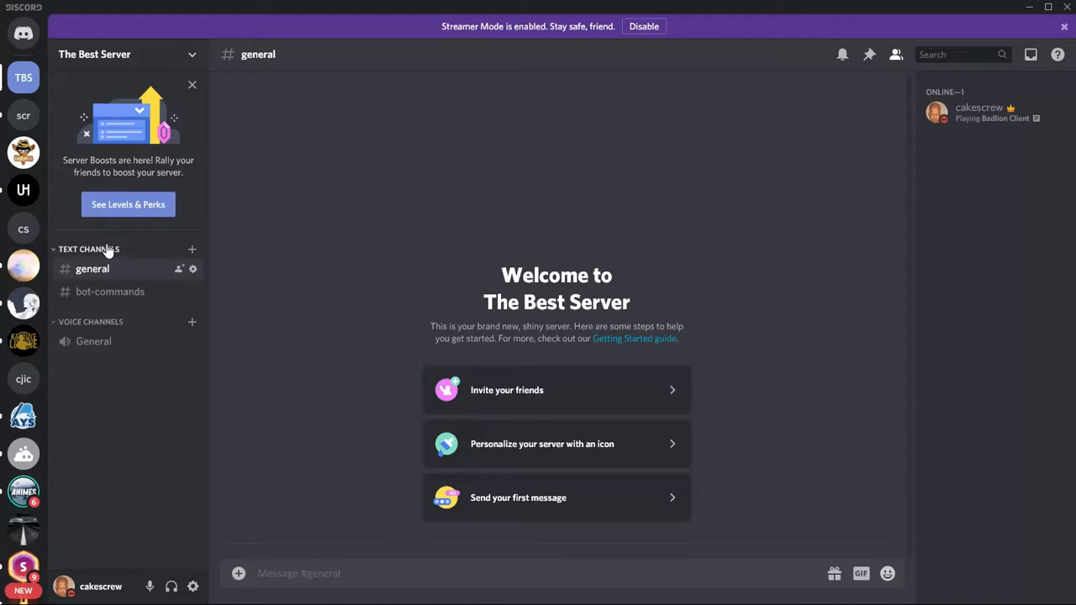
pyautogui.click(95, 321)
pyautogui.click(96, 321)
pyautogui.click(192, 249)
pyautogui.click(339, 122)
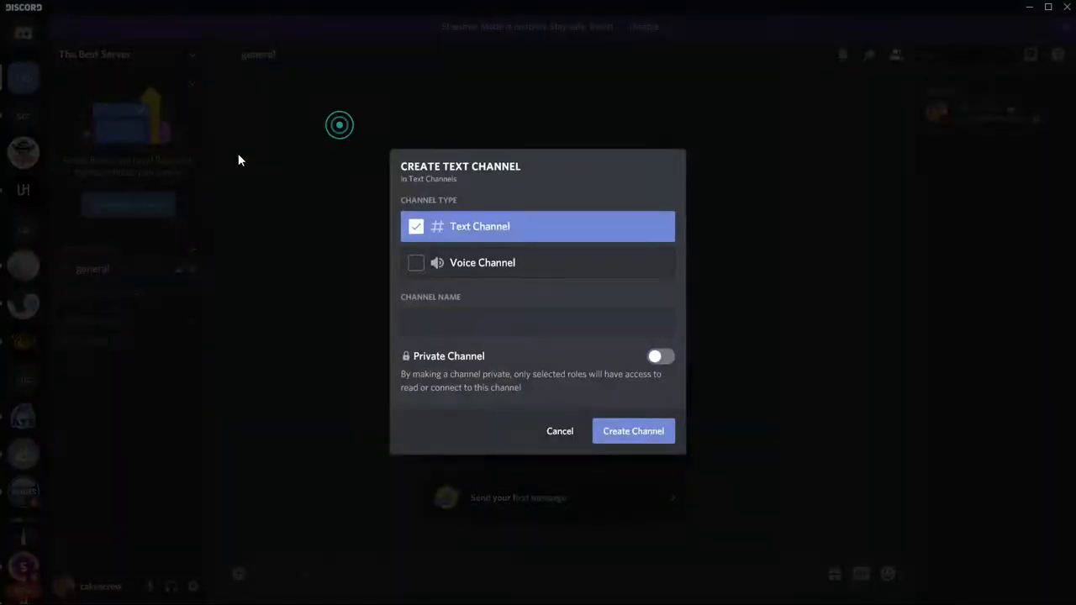
pyautogui.click(315, 150)
pyautogui.click(549, 432)
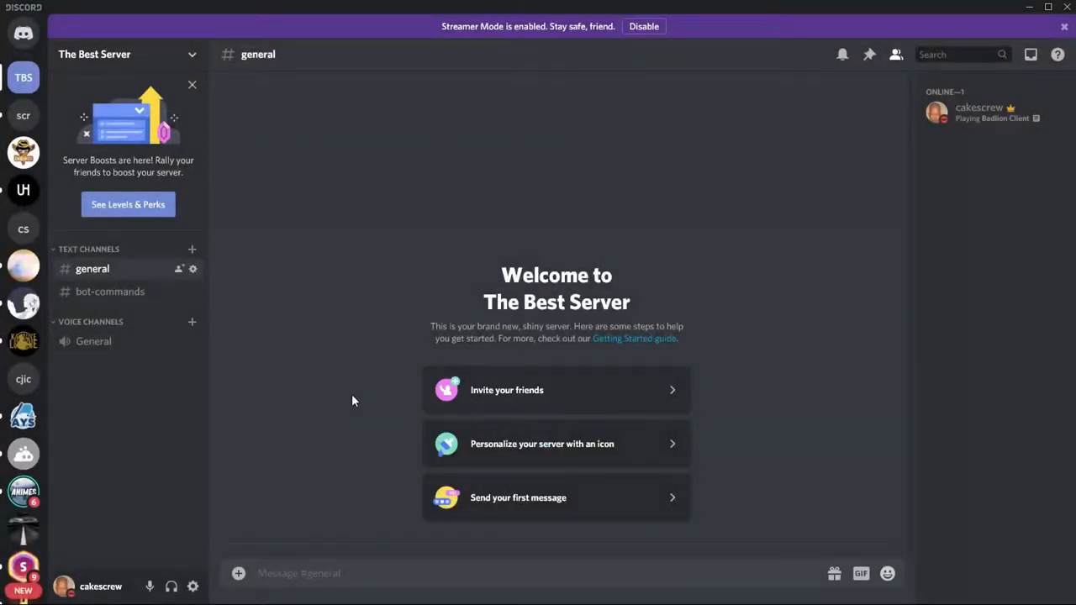
# - Check the text channel list of The Streets server for reference and return to The Best Server
pyautogui.click(25, 229)
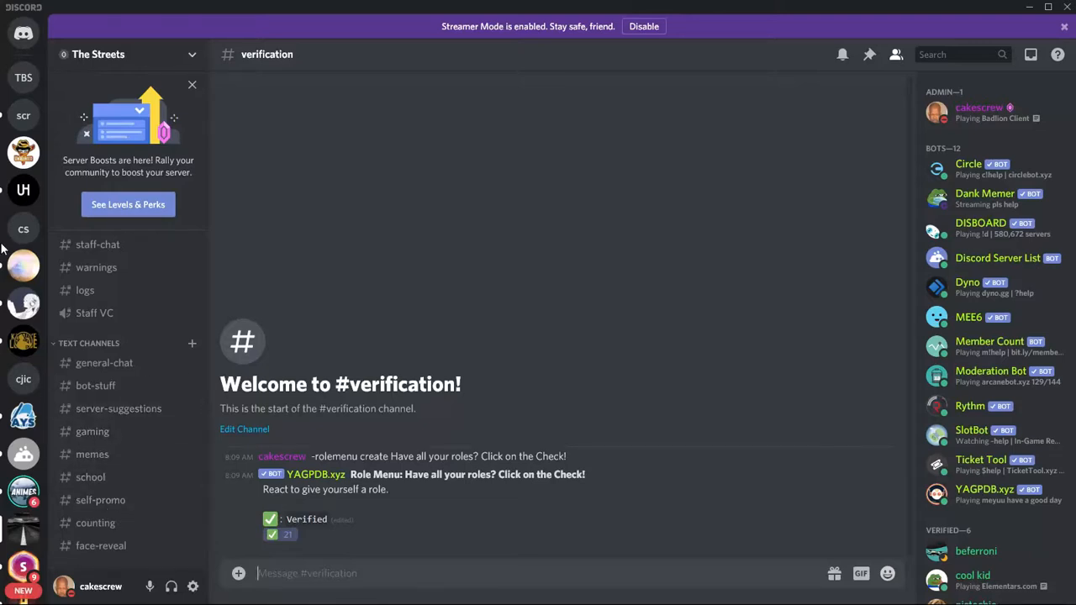
pyautogui.click(24, 77)
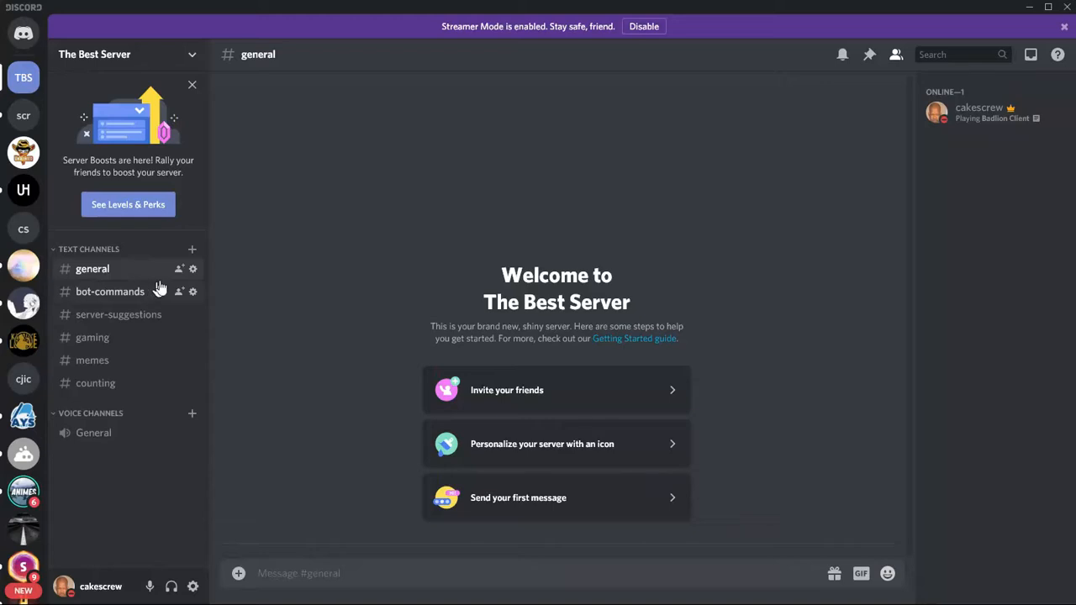
pyautogui.click(164, 55)
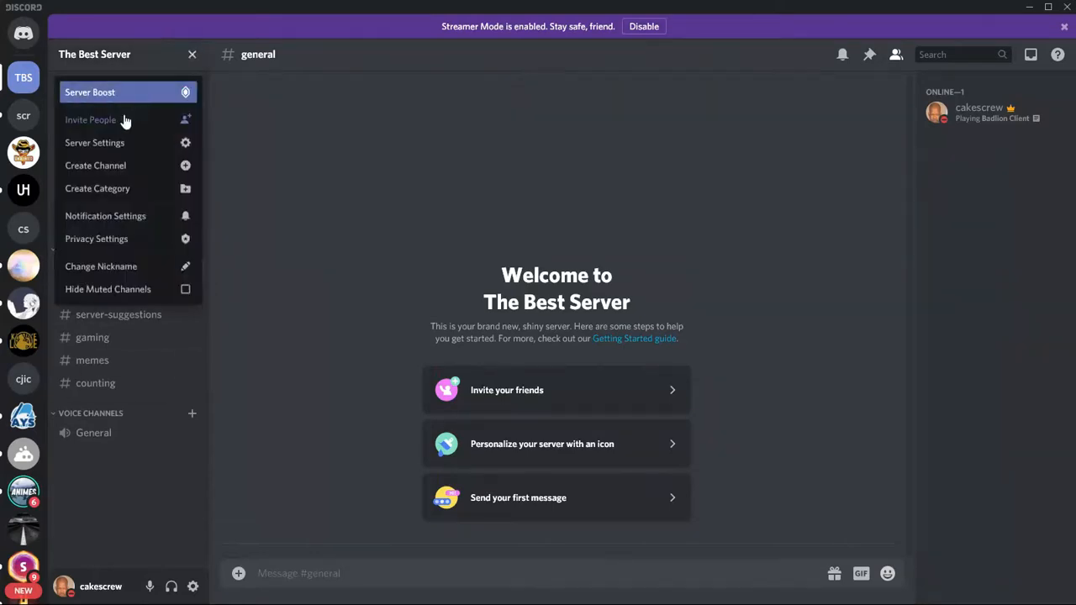
pyautogui.click(154, 168)
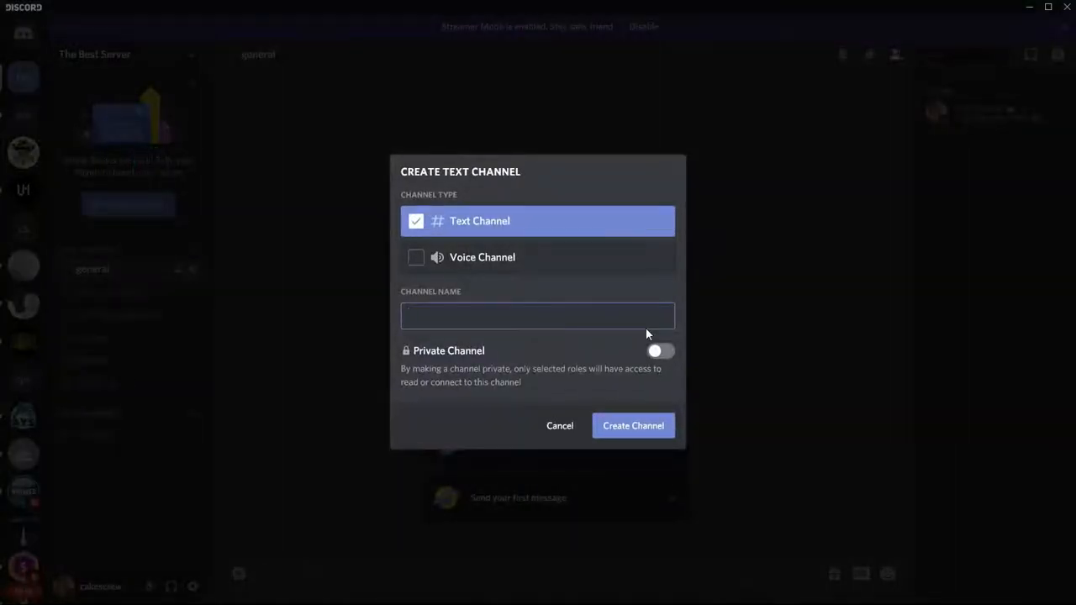
pyautogui.click(631, 431)
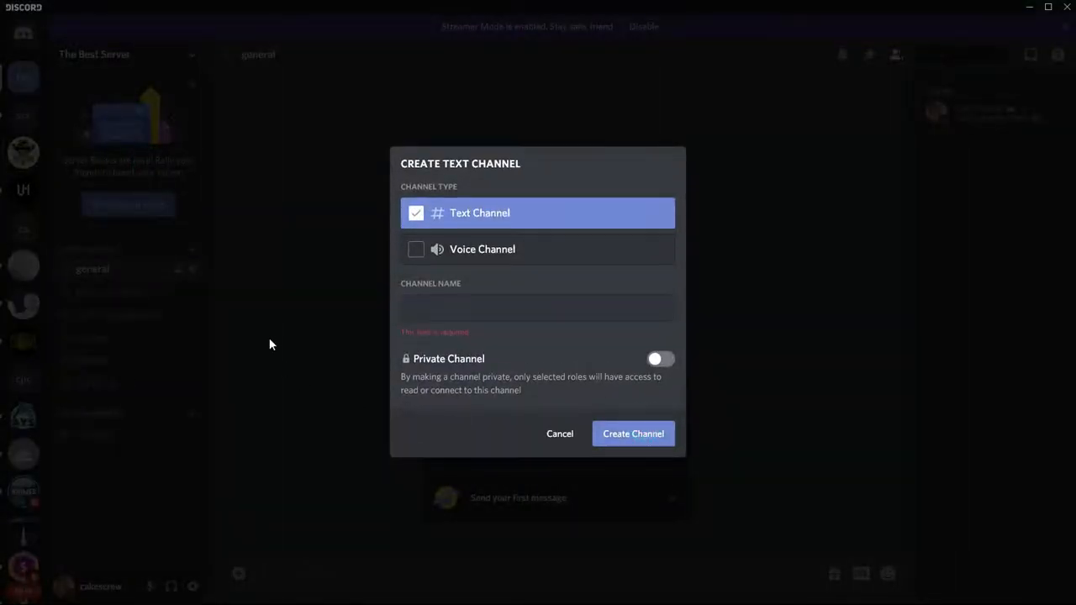
pyautogui.click(560, 429)
pyautogui.rightClick(132, 53)
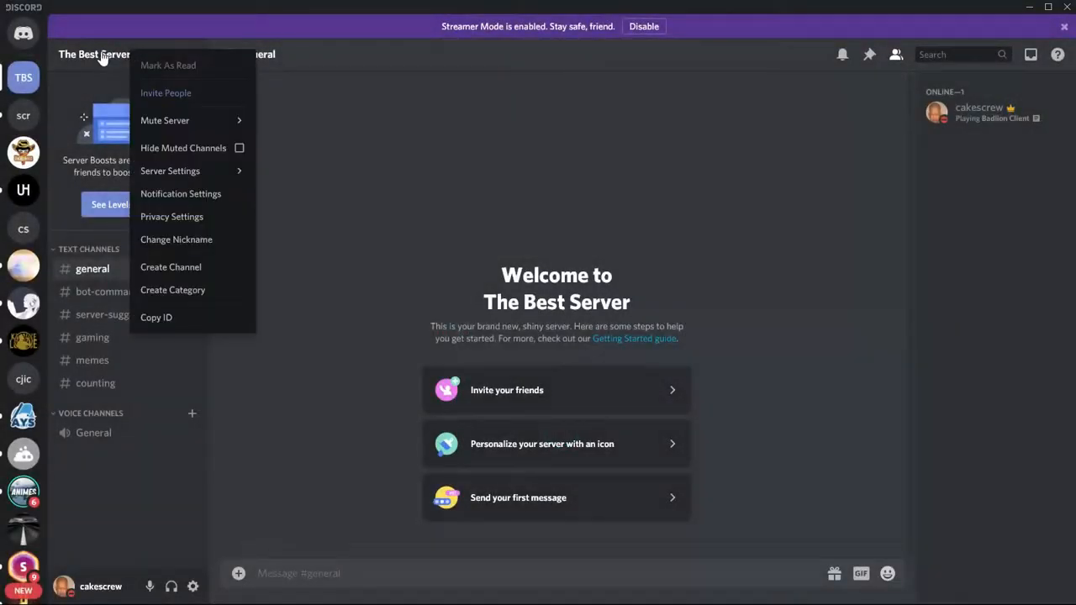
# - Create a public category named Important and move it above the Text Channels category
pyautogui.click(101, 54)
pyautogui.click(156, 188)
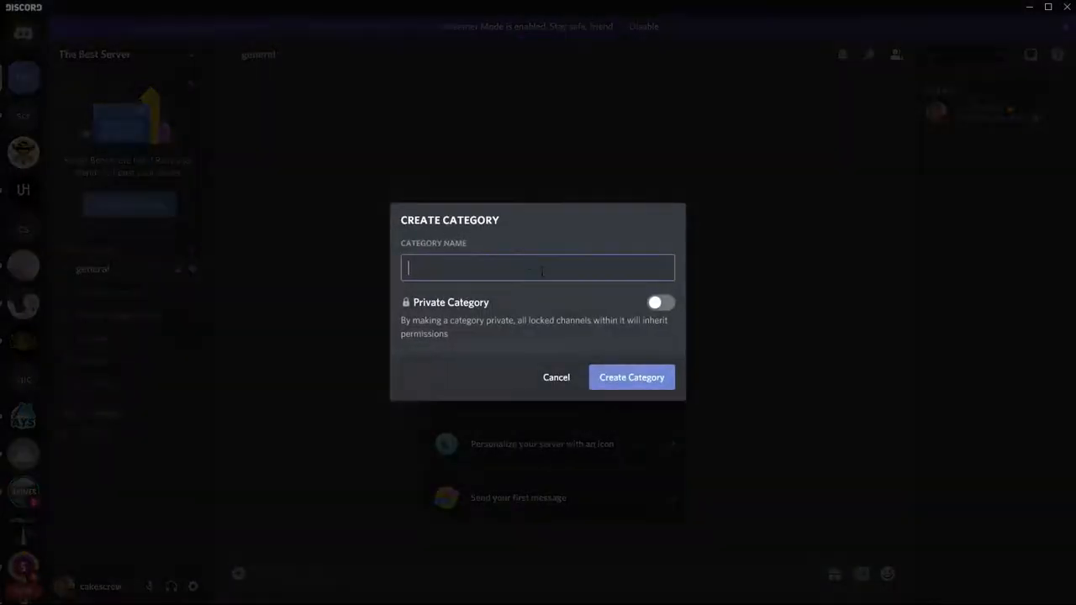
pyautogui.click(640, 379)
pyautogui.click(463, 255)
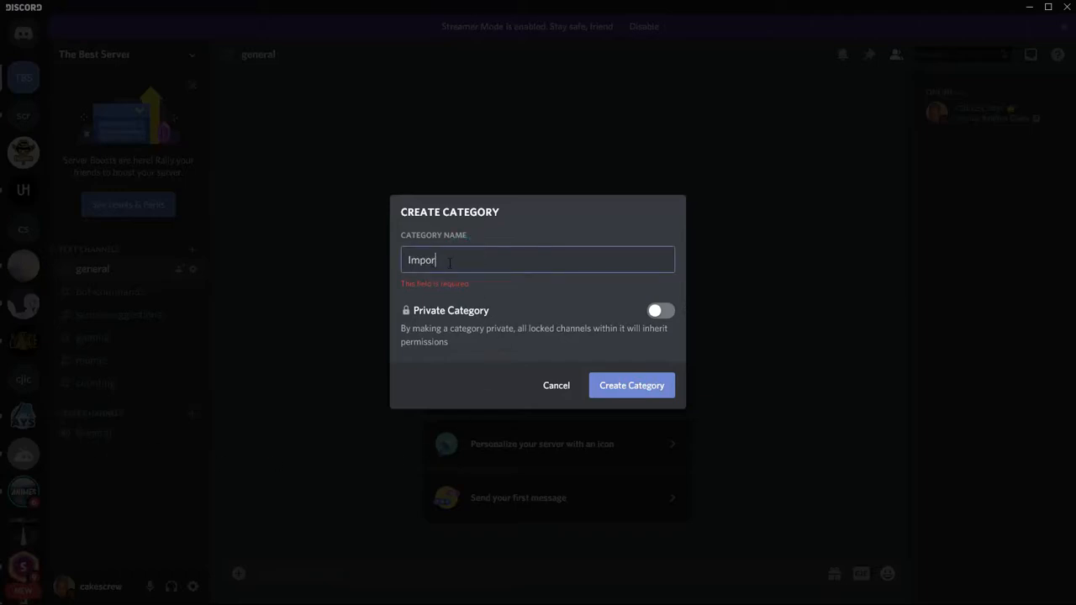
pyautogui.write('Important')
pyautogui.click(594, 383)
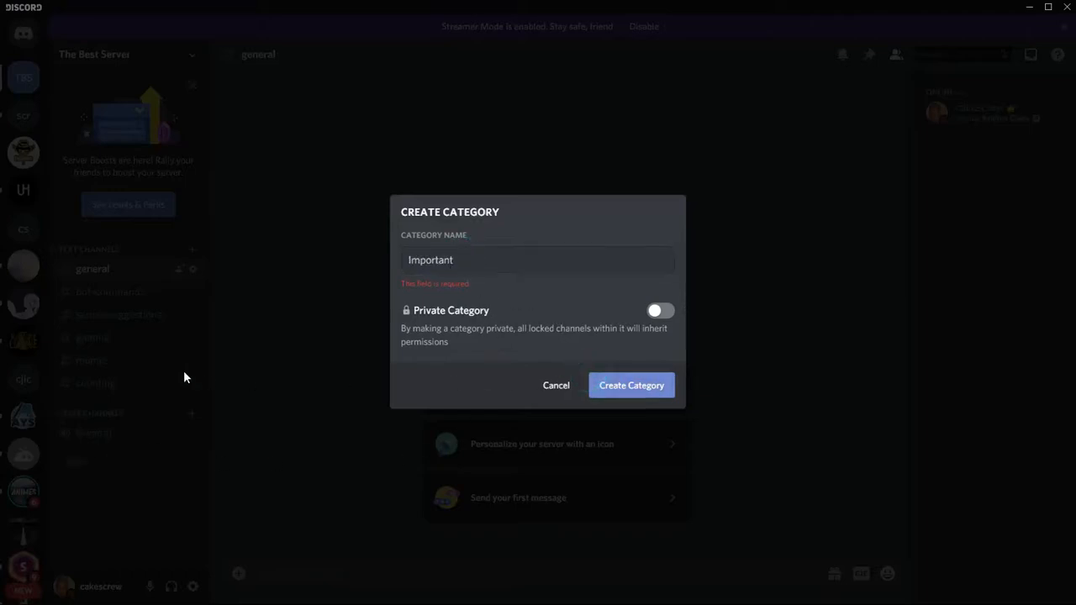
pyautogui.moveTo(122, 460); pyautogui.dragTo(123, 256)
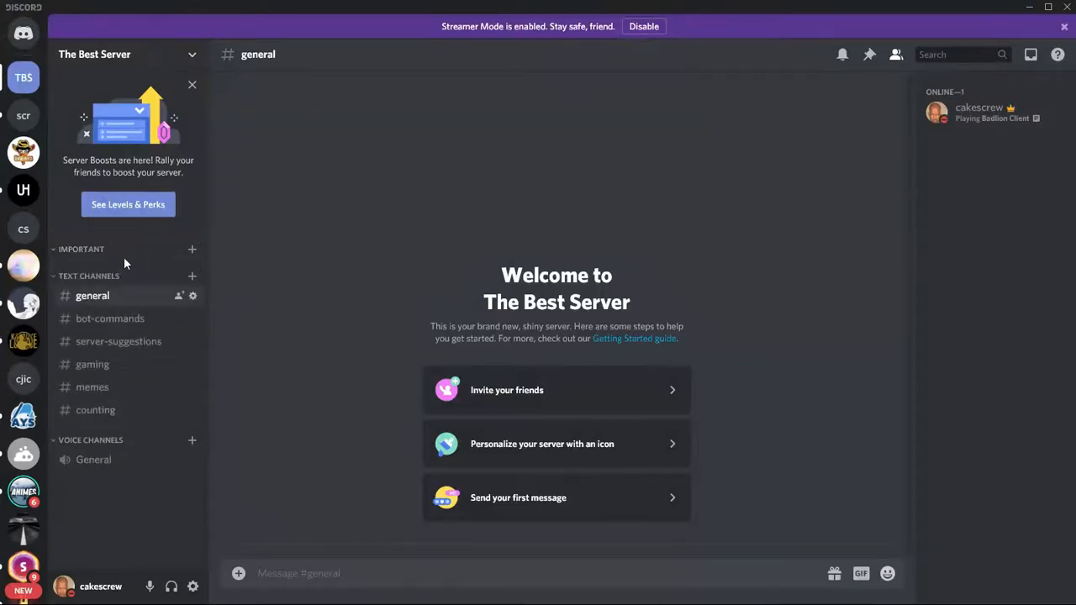
# - Create a public text channel named announcements in the Important category
pyautogui.click(191, 250)
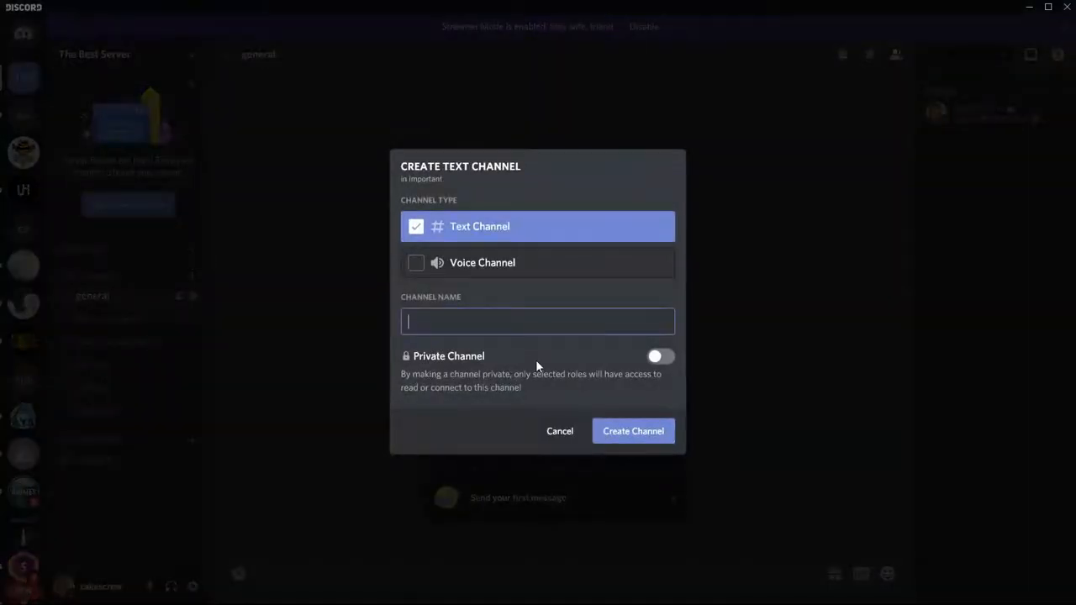
pyautogui.write('announcemens')
pyautogui.press('BackSpace')
pyautogui.write('ts')
pyautogui.click(648, 443)
# - Add a public text channel named rules to the Important category
pyautogui.click(192, 249)
pyautogui.write('rules')
pyautogui.click(611, 434)
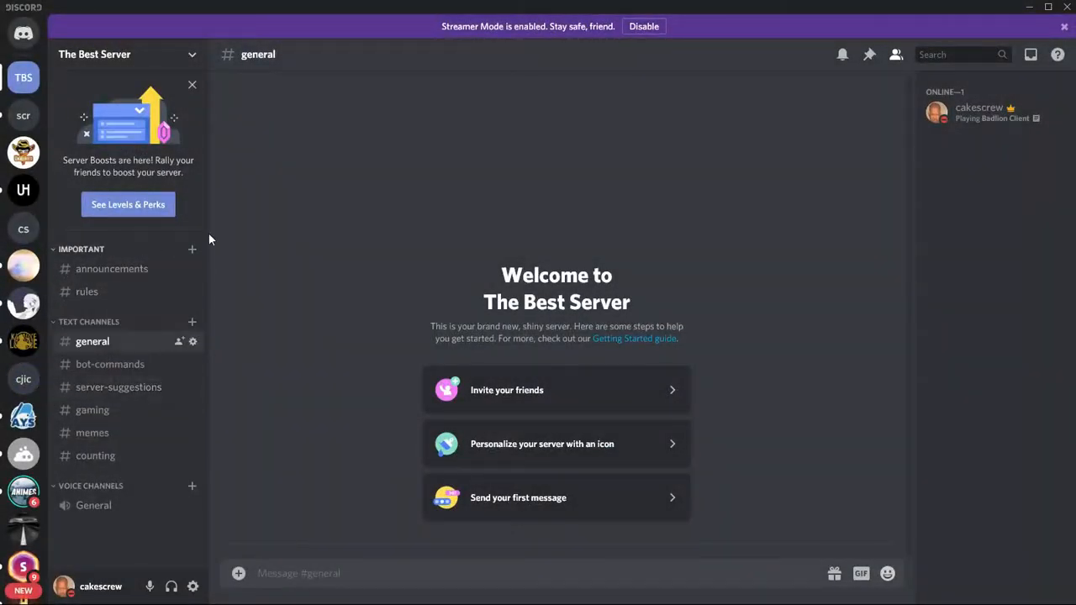
# - Create a text channel named uploads in the Important category and delete it again
pyautogui.click(191, 249)
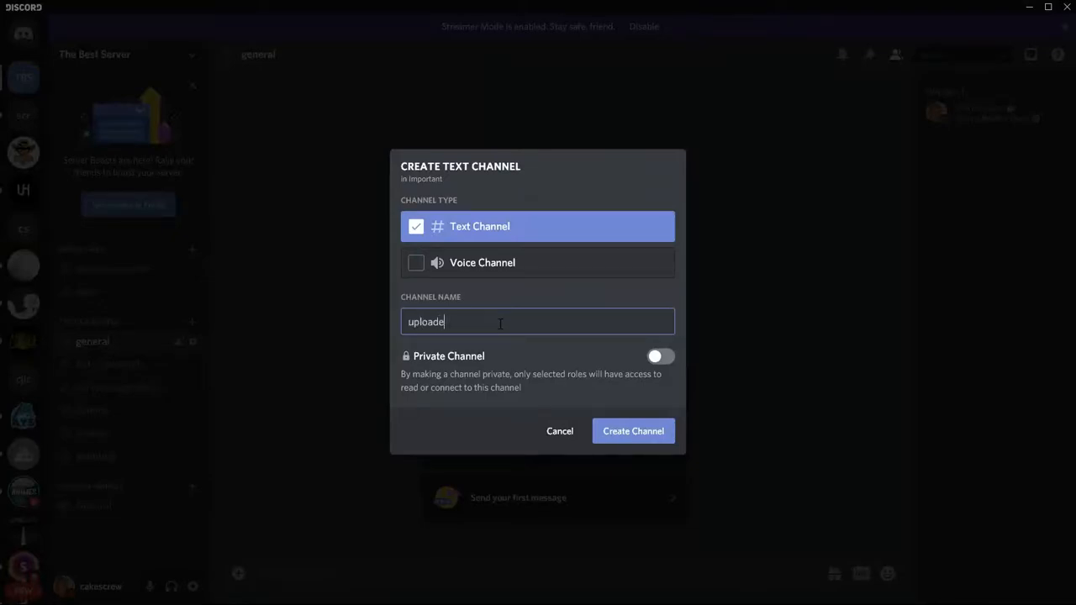
pyautogui.press('Return')
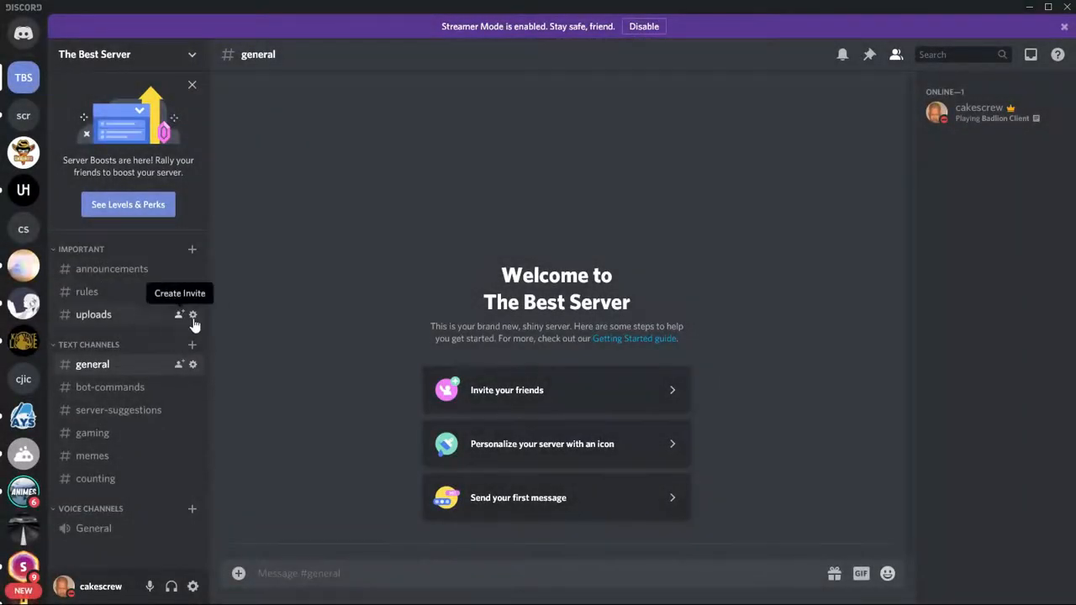
pyautogui.click(193, 317)
pyautogui.click(280, 182)
pyautogui.click(624, 341)
# - Look through the channel categories and the apply-for-staff channel of The Streets server, and return to The Best Server
pyautogui.scroll(-3, 23, 354)
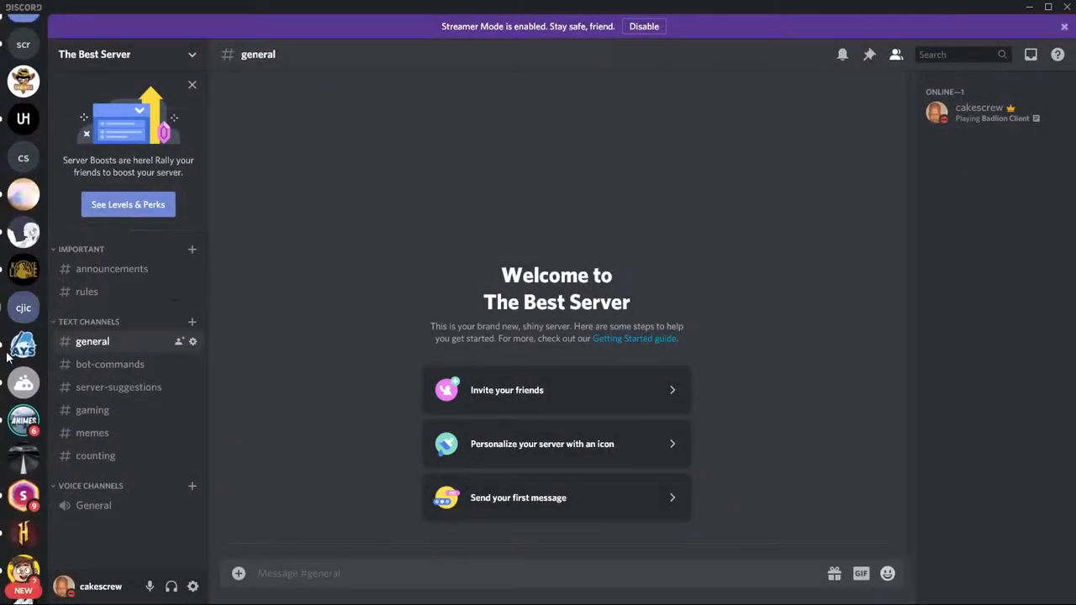
pyautogui.click(24, 431)
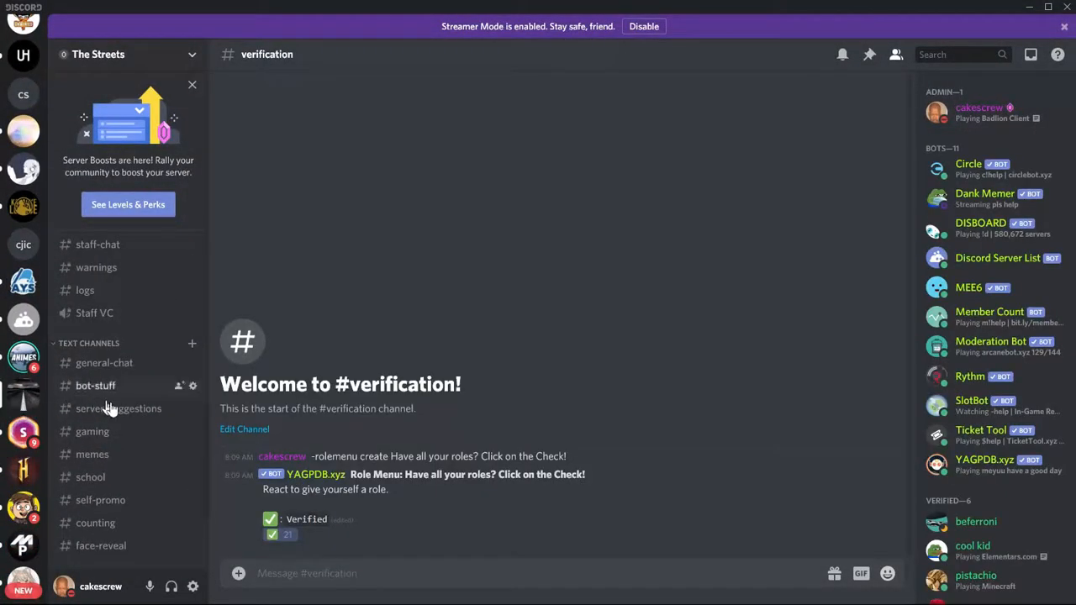
pyautogui.scroll(3, 106, 411)
pyautogui.scroll(-3, 112, 409)
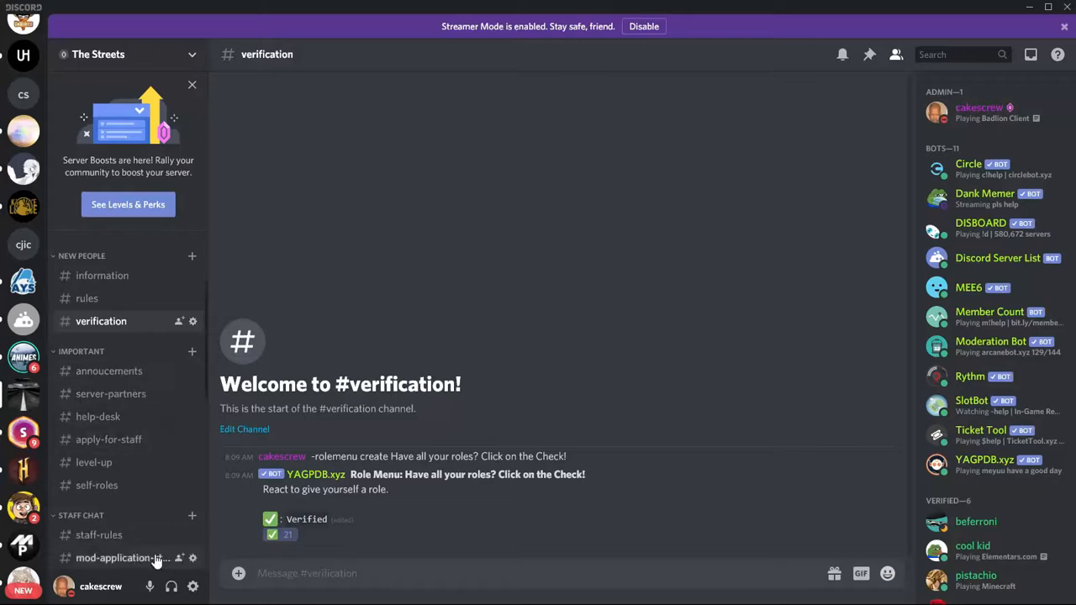
pyautogui.click(114, 442)
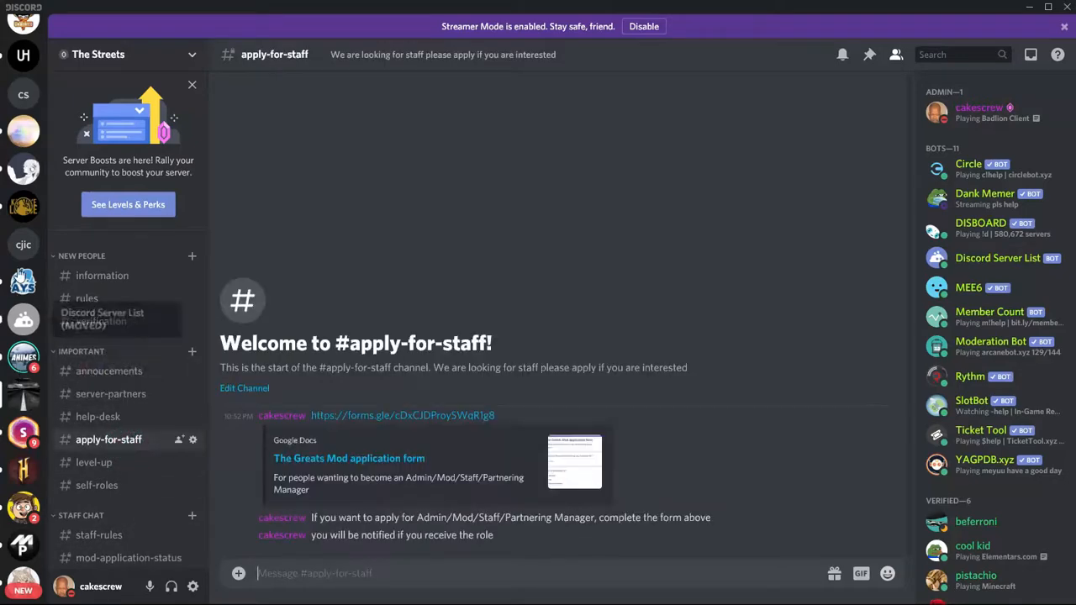
pyautogui.scroll(3, 20, 278)
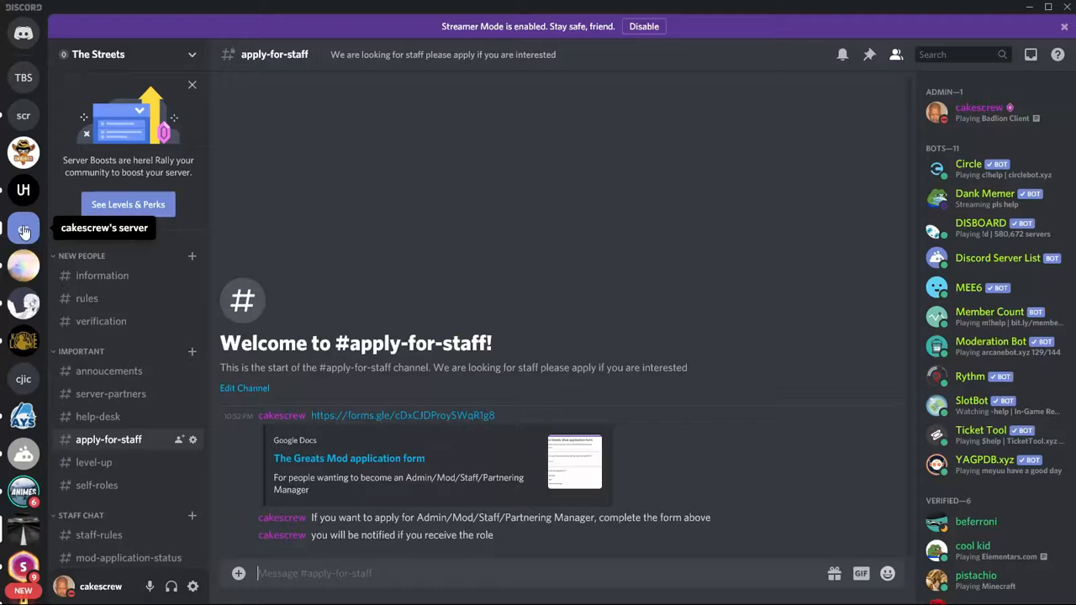
pyautogui.click(24, 78)
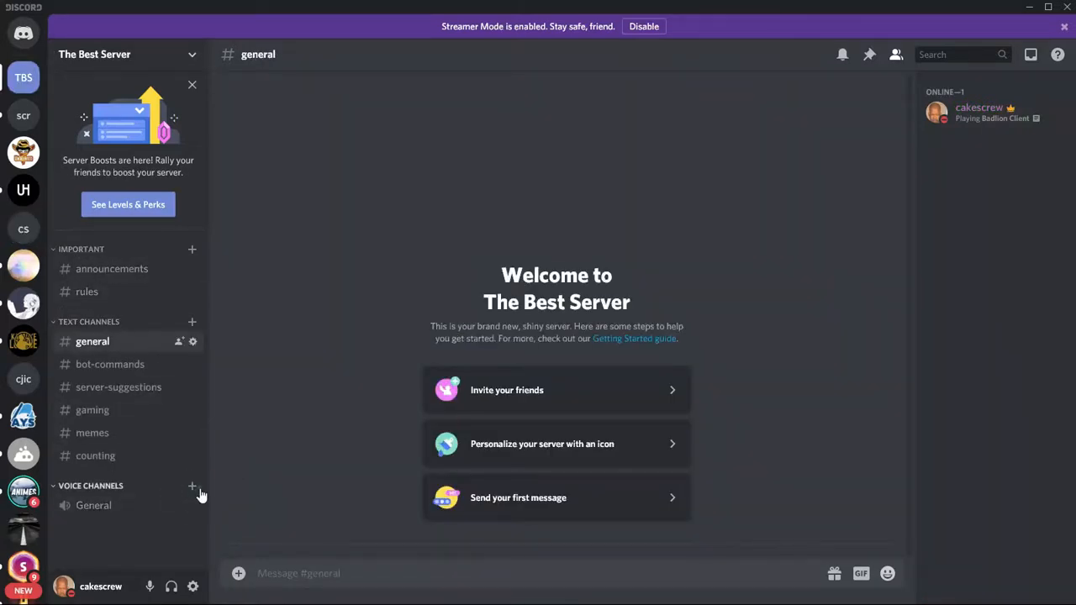
# - Create a public category named gaming voice chats
pyautogui.click(144, 489)
pyautogui.click(144, 489)
pyautogui.click(137, 42)
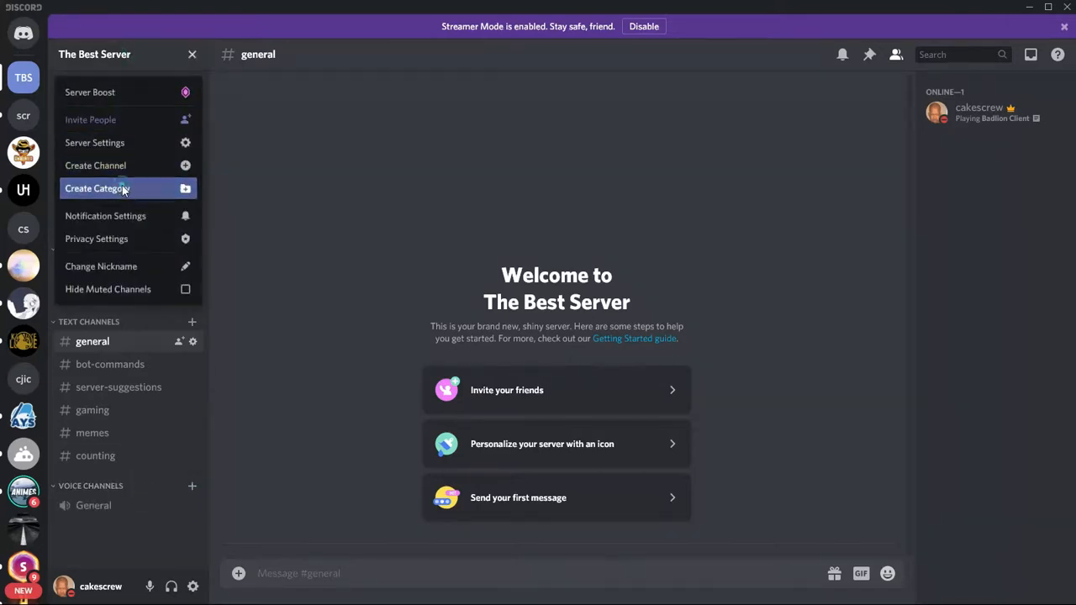
pyautogui.click(122, 187)
pyautogui.click(643, 379)
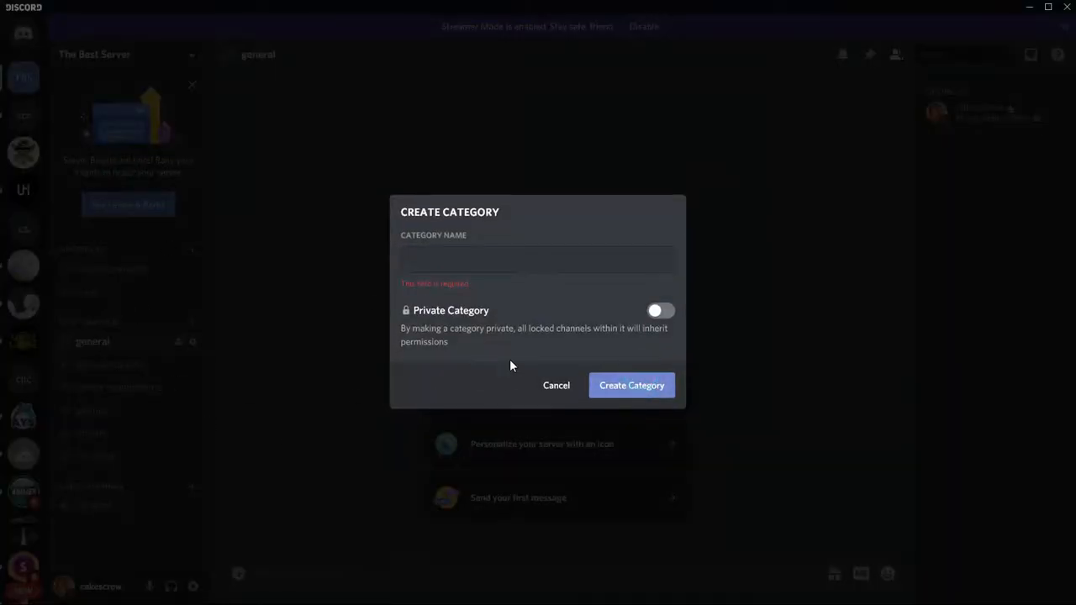
pyautogui.click(511, 275)
pyautogui.write('gaming voice chat')
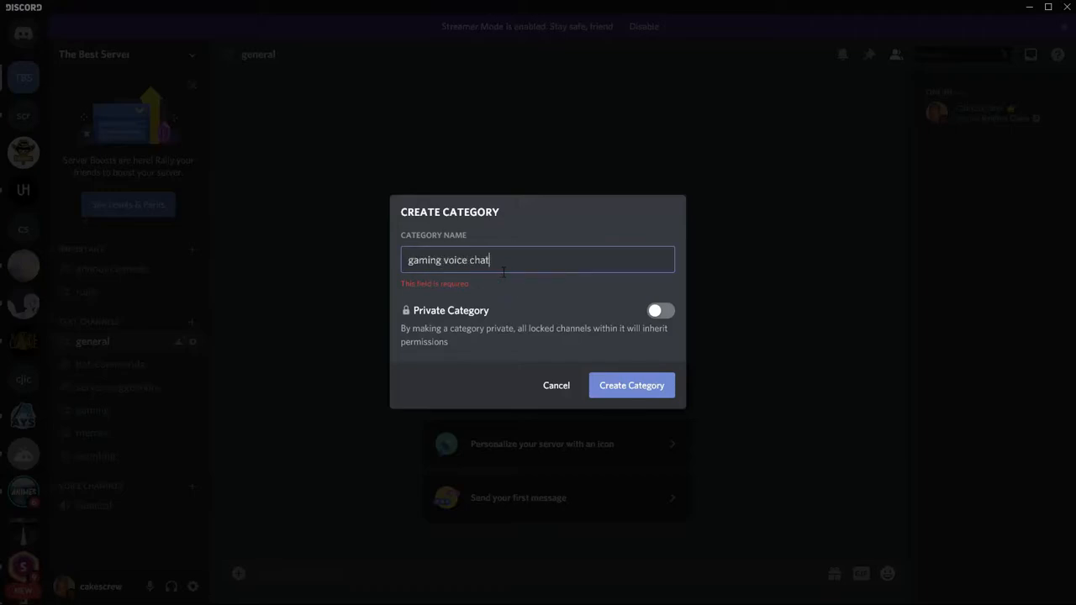
pyautogui.click(622, 386)
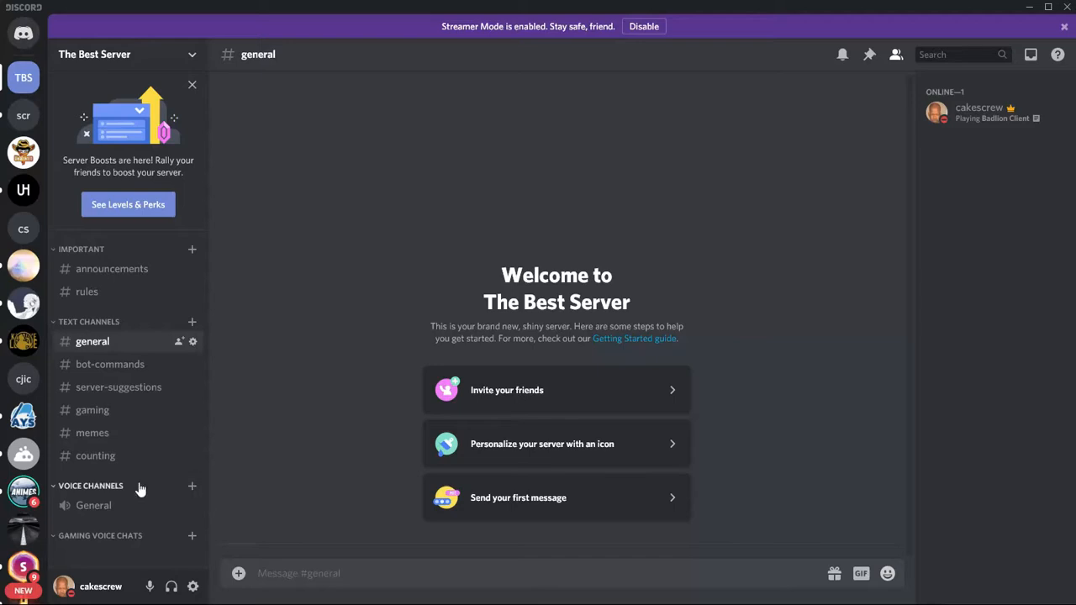
# - Create a public voice channel named General 2 in the Voice Channels category
pyautogui.click(191, 486)
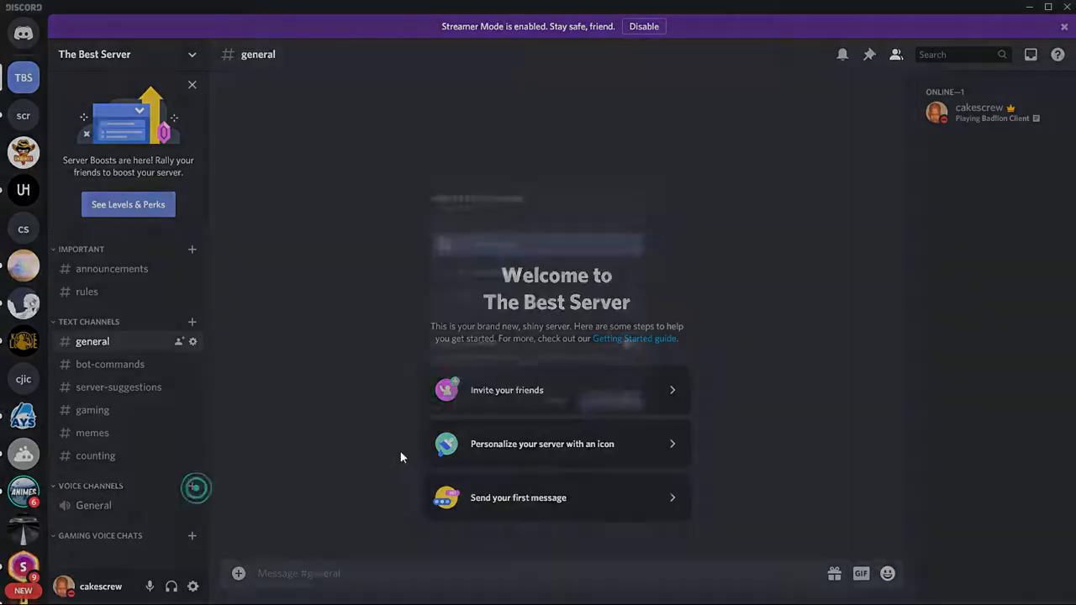
pyautogui.write('gebe')
pyautogui.press('BackSpace')
pyautogui.press('BackSpace')
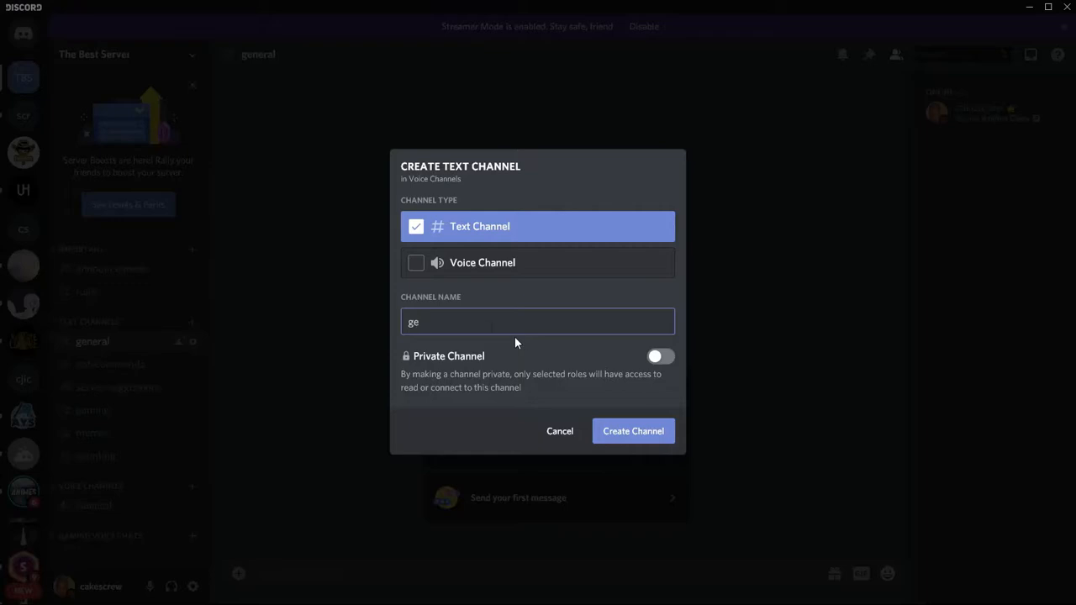
pyautogui.click(404, 266)
pyautogui.hotkey('ctrl', 'a')
pyautogui.press('BackSpace')
pyautogui.write('Gene')
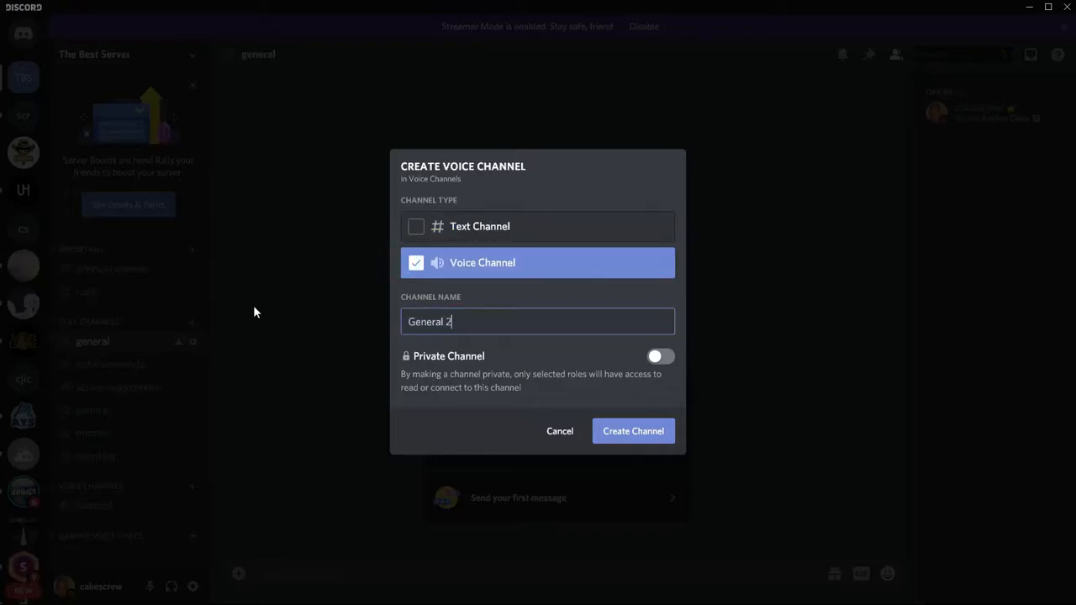
pyautogui.click(618, 432)
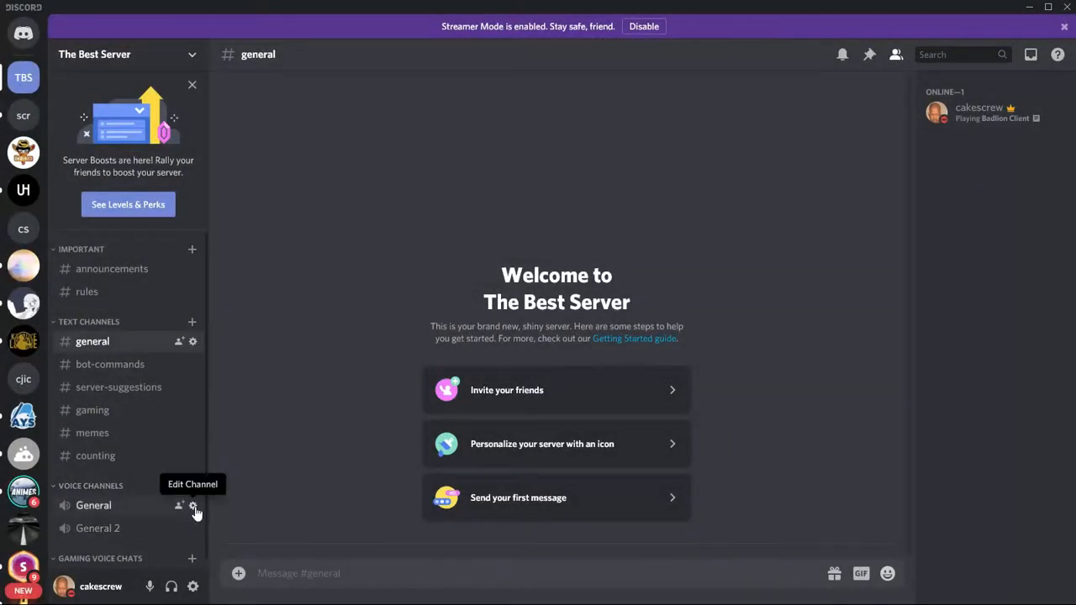
# - Limit the General voice channel to 10 users and save the channel settings
pyautogui.click(193, 506)
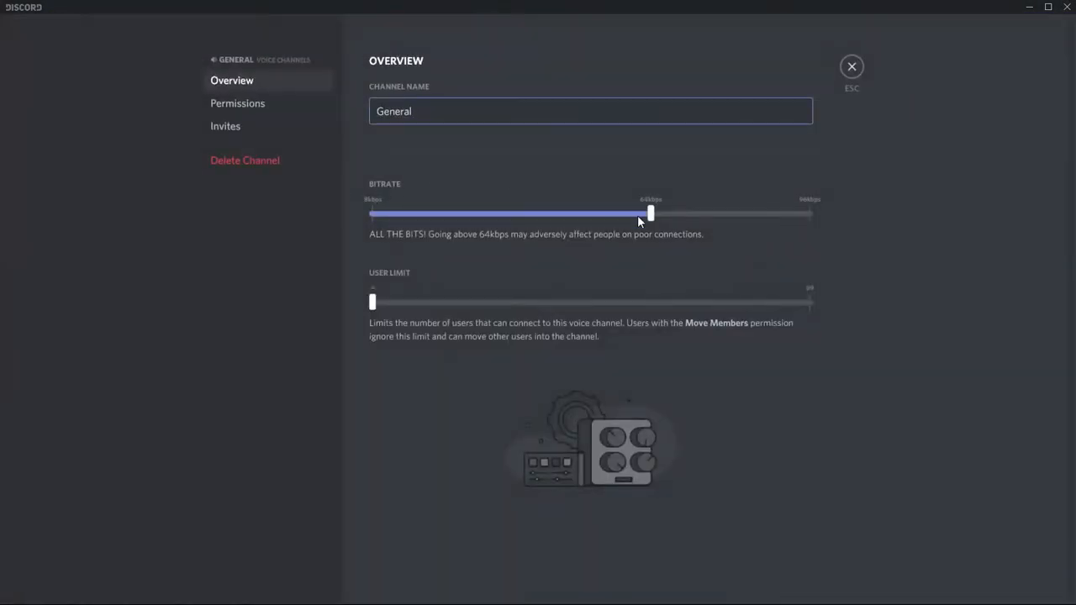
pyautogui.moveTo(373, 301); pyautogui.dragTo(415, 306)
pyautogui.click(769, 582)
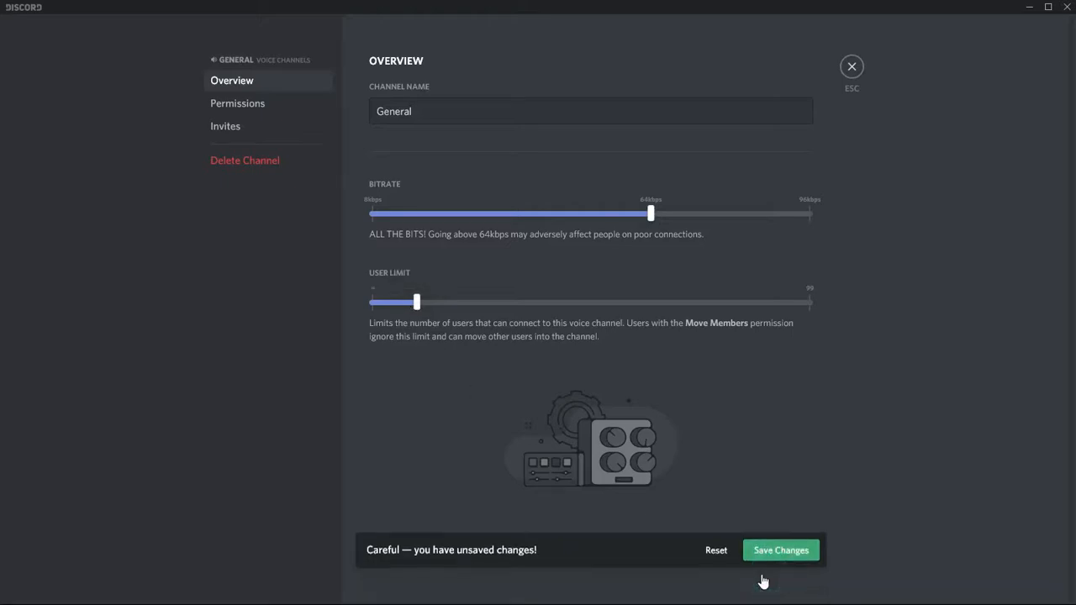
pyautogui.click(852, 67)
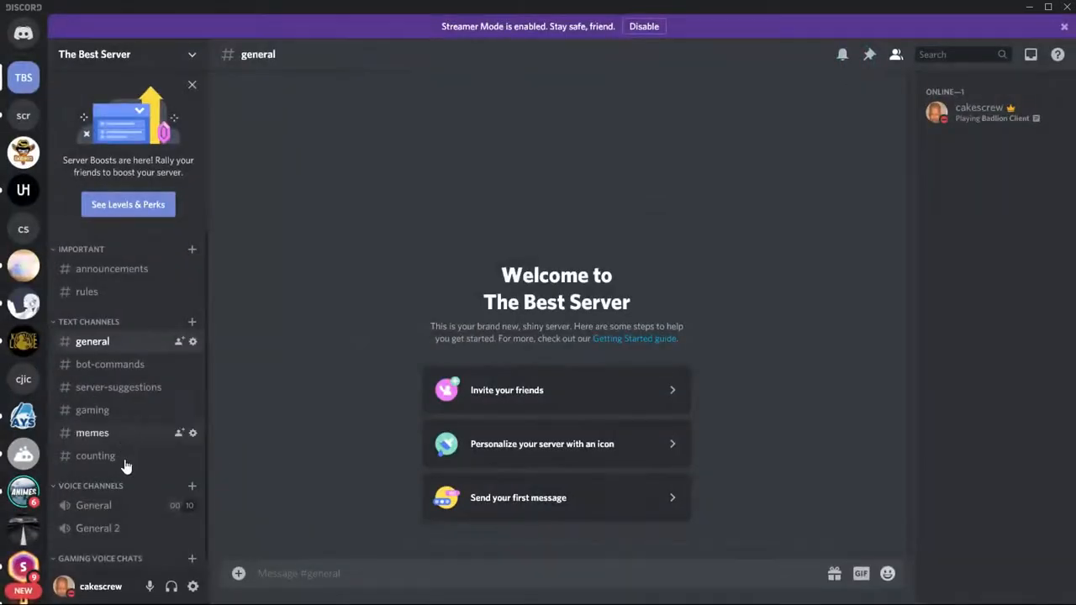
# - Set the General 2 voice channel's user limit to 15 and save the change
pyautogui.click(194, 528)
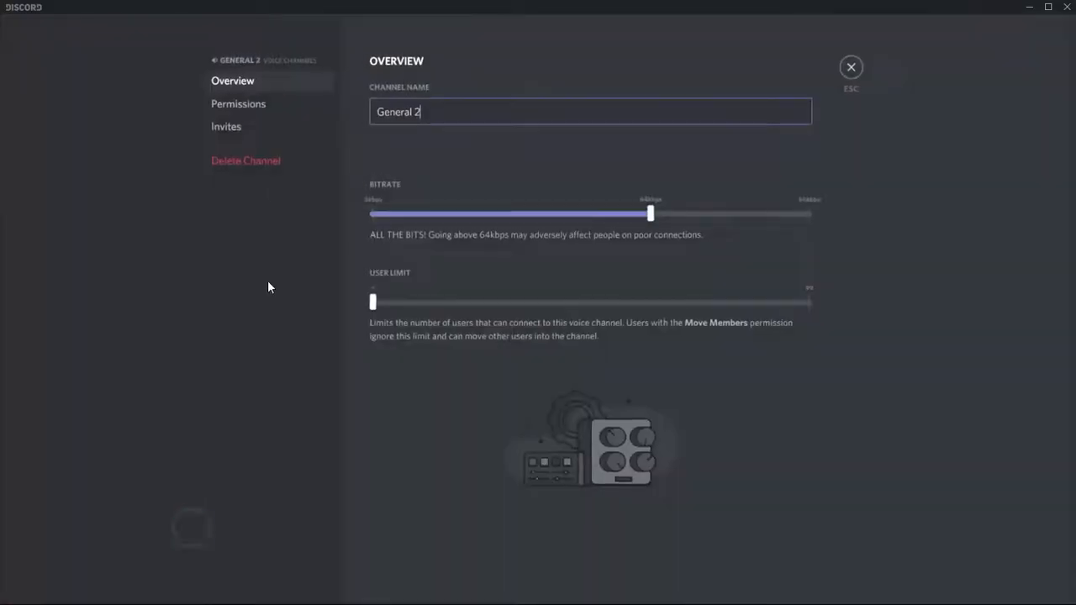
pyautogui.click(438, 302)
pyautogui.click(773, 577)
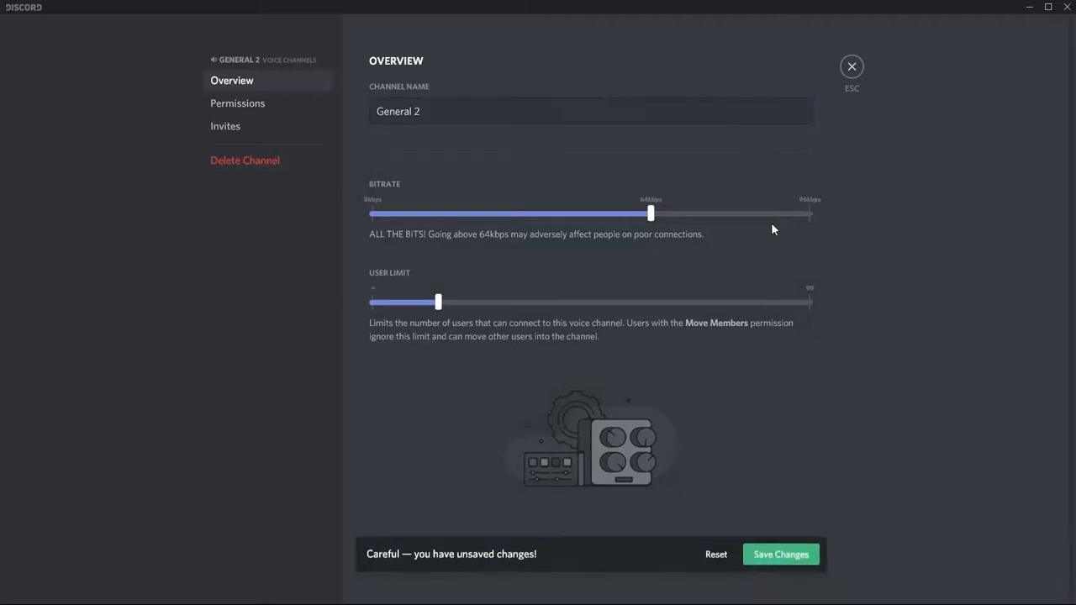
pyautogui.click(852, 66)
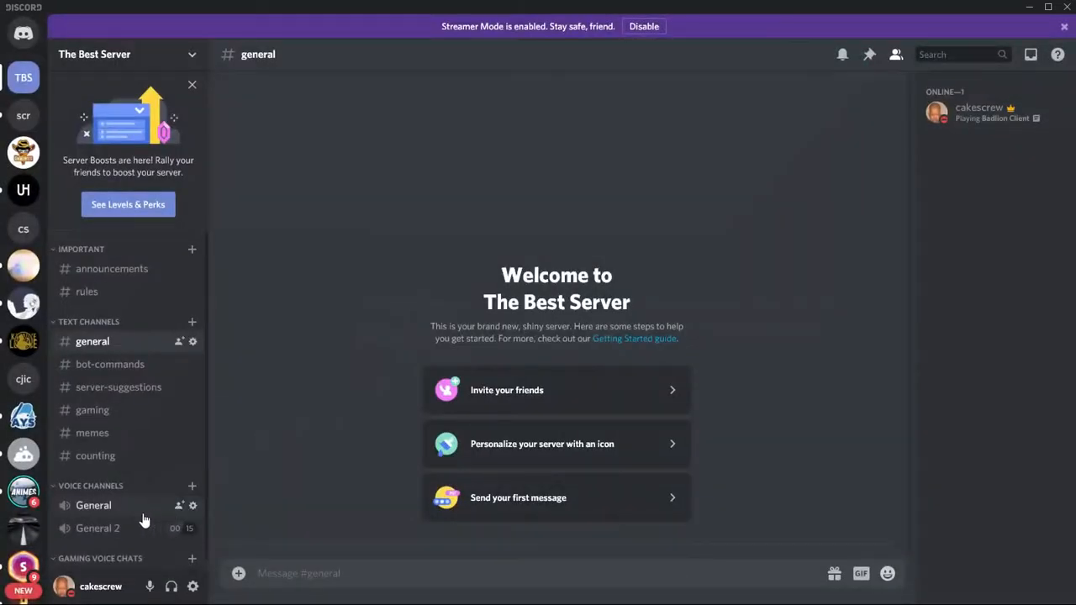
# - Create a public voice channel named Minecraft in the gaming voice chats category
pyautogui.scroll(-1, 143, 521)
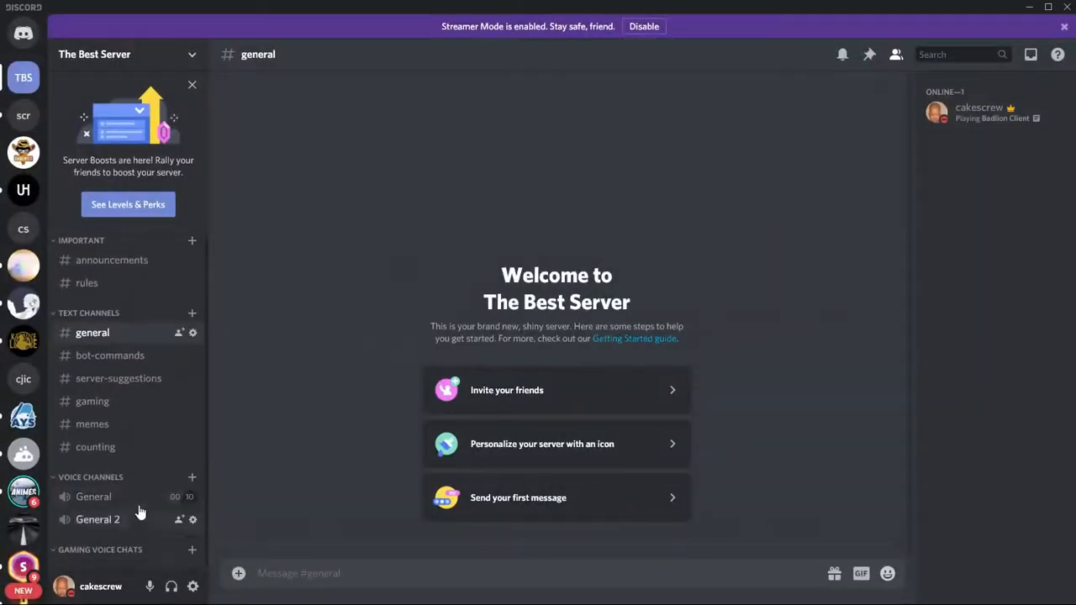
pyautogui.click(191, 553)
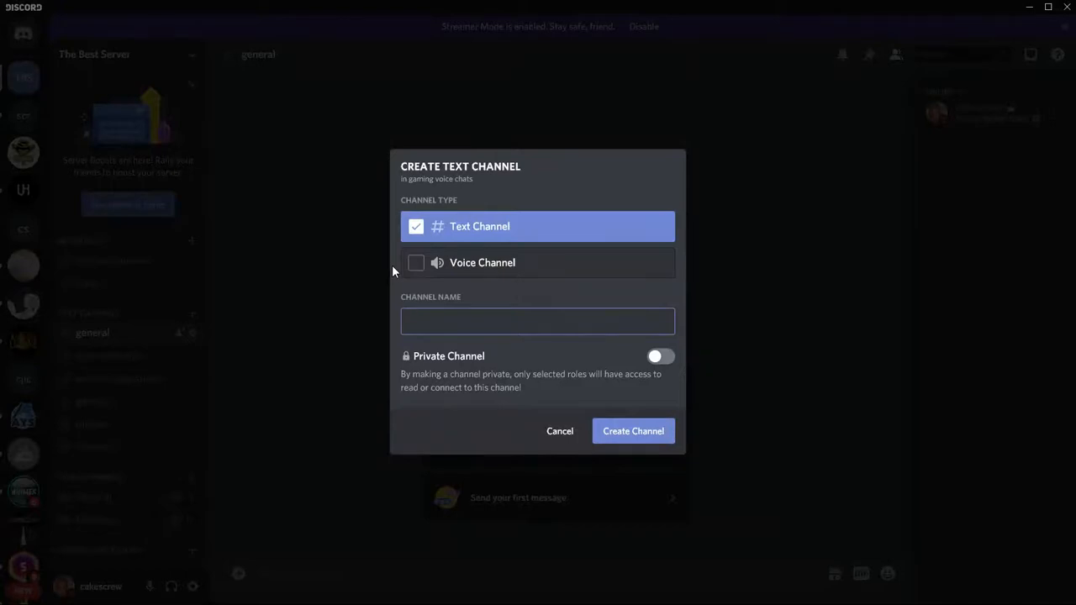
pyautogui.write('minecraft')
pyautogui.click(441, 276)
pyautogui.click(420, 324)
pyautogui.write('M')
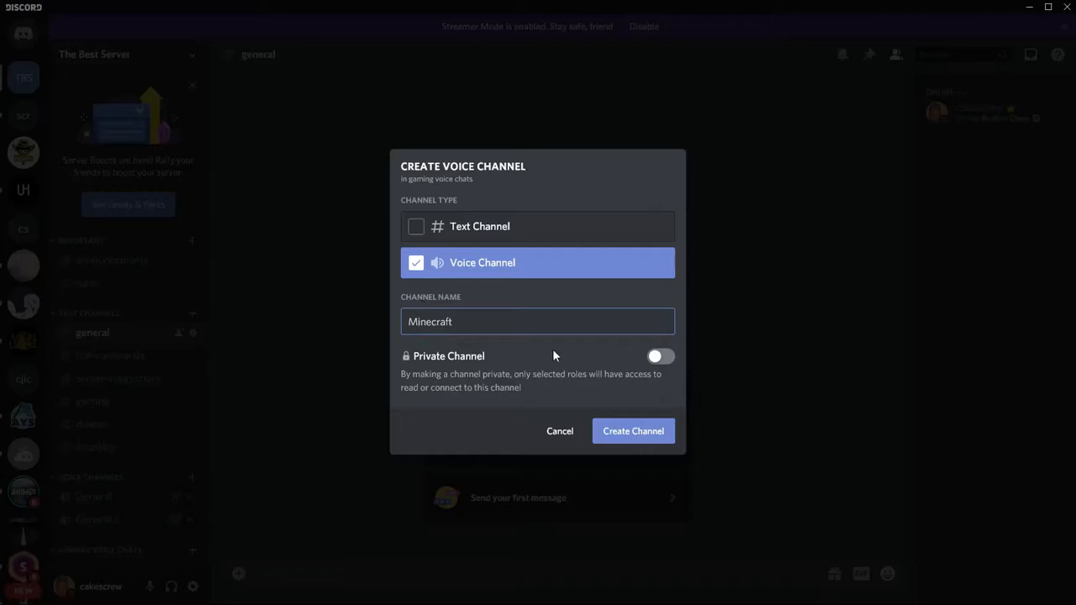
pyautogui.click(623, 429)
# - Add a public voice channel named Fortnite to the gaming voice chats category
pyautogui.scroll(-1, 123, 536)
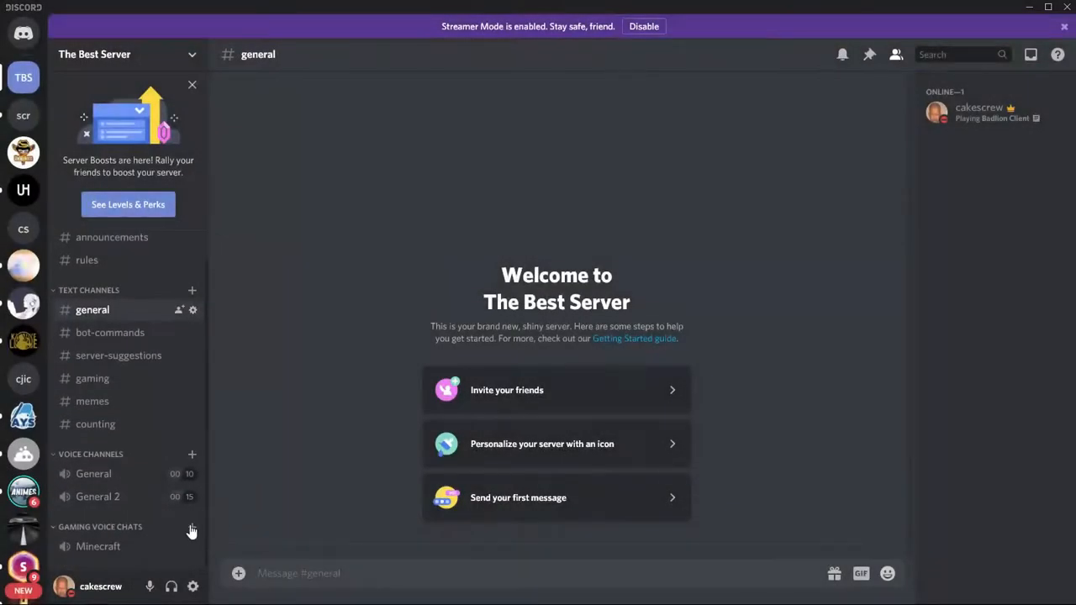
pyautogui.click(192, 526)
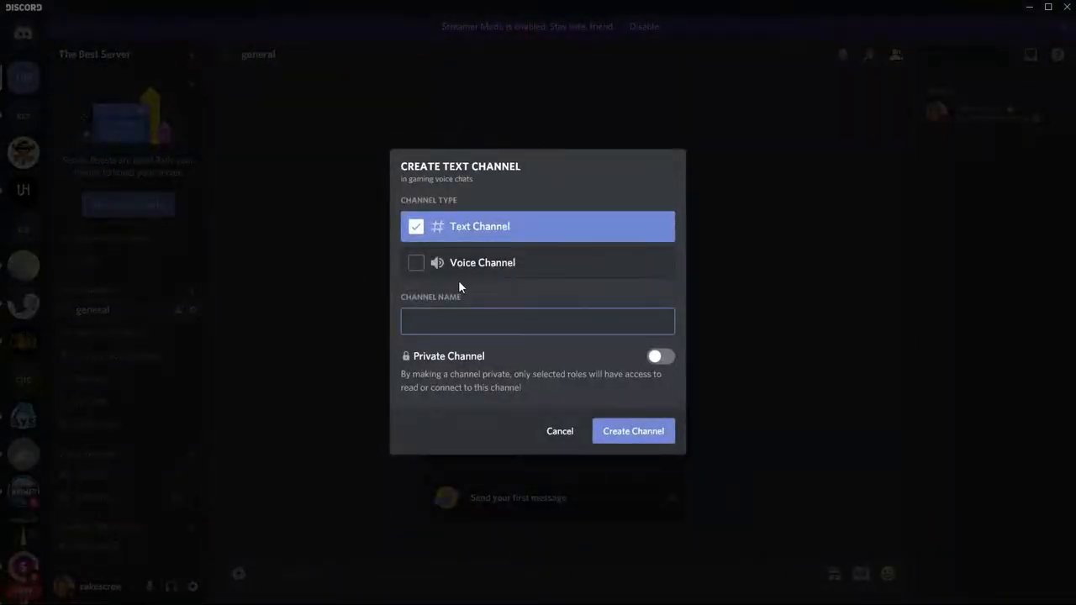
pyautogui.click(420, 262)
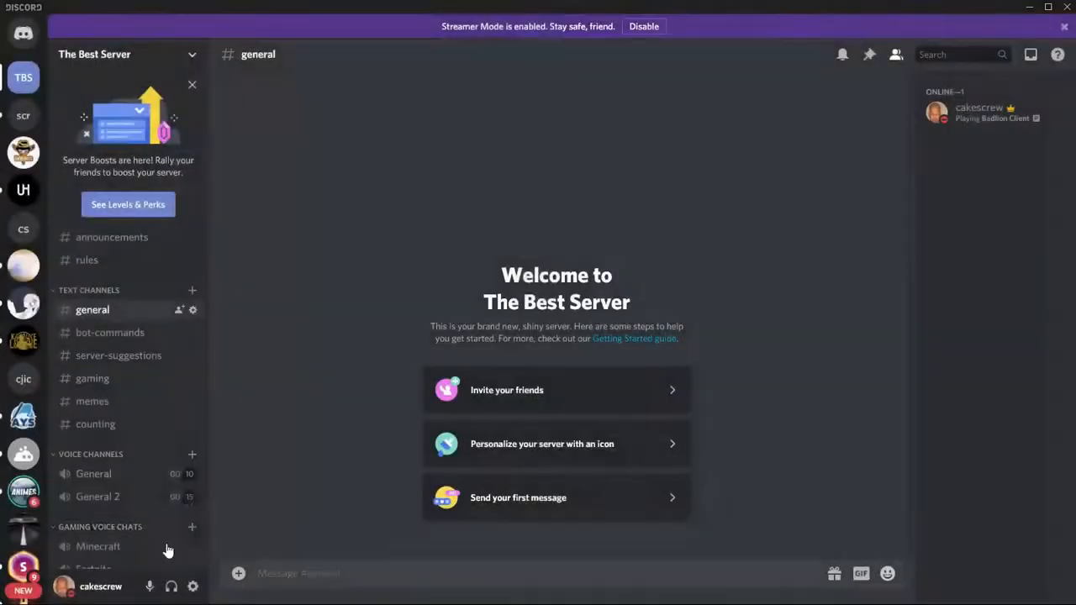
# - Create a public voice channel named Valorant in the gaming voice chats category
pyautogui.click(200, 523)
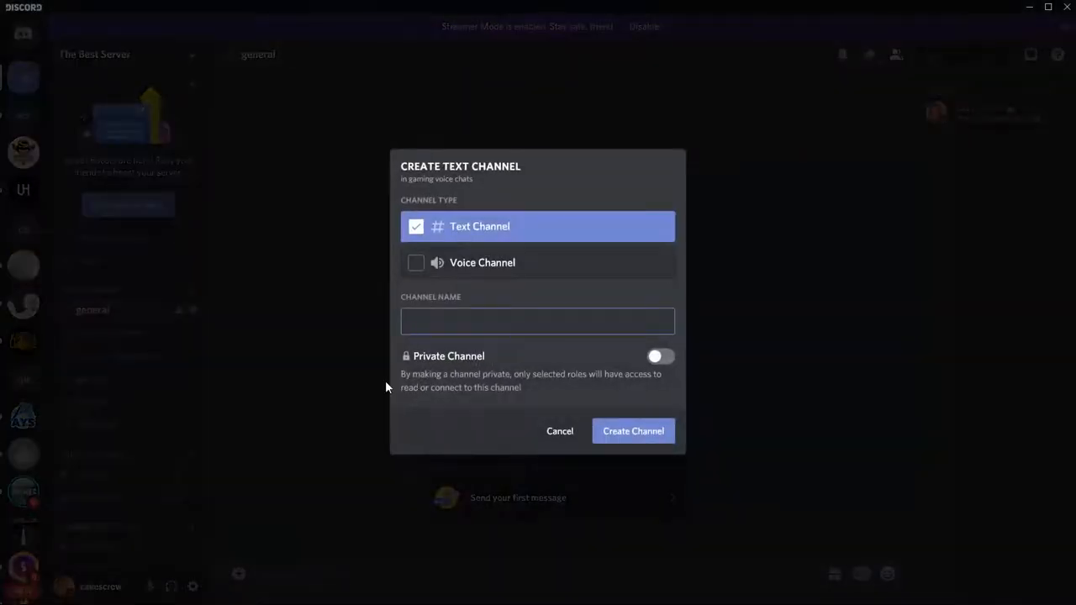
pyautogui.write('valorant')
pyautogui.click(415, 262)
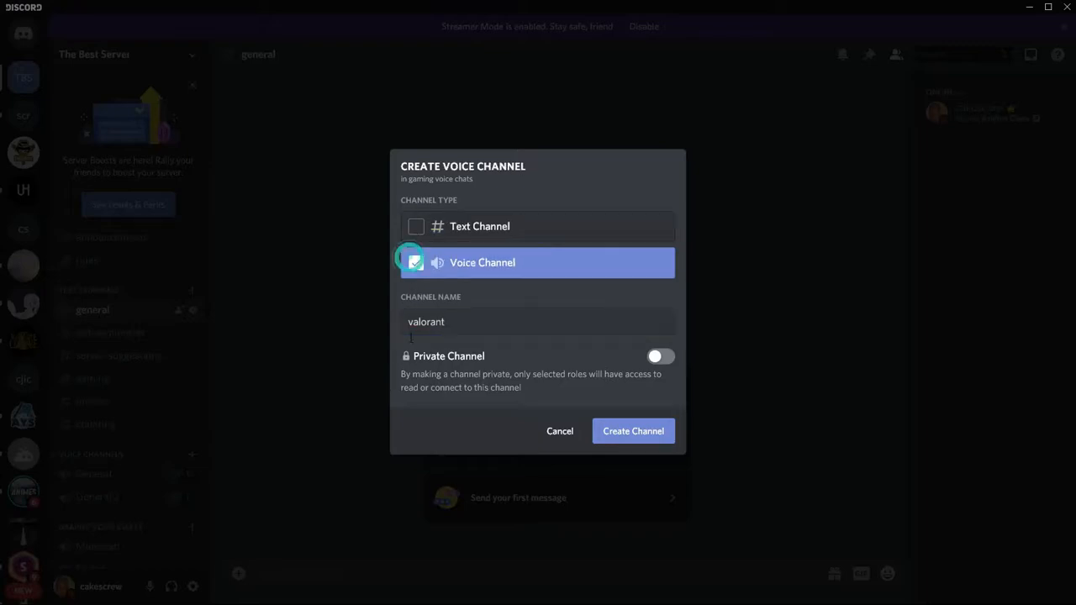
pyautogui.click(411, 320)
pyautogui.press('Return')
# - Create a public voice channel named PvZ in the gaming voice chats category
pyautogui.click(192, 482)
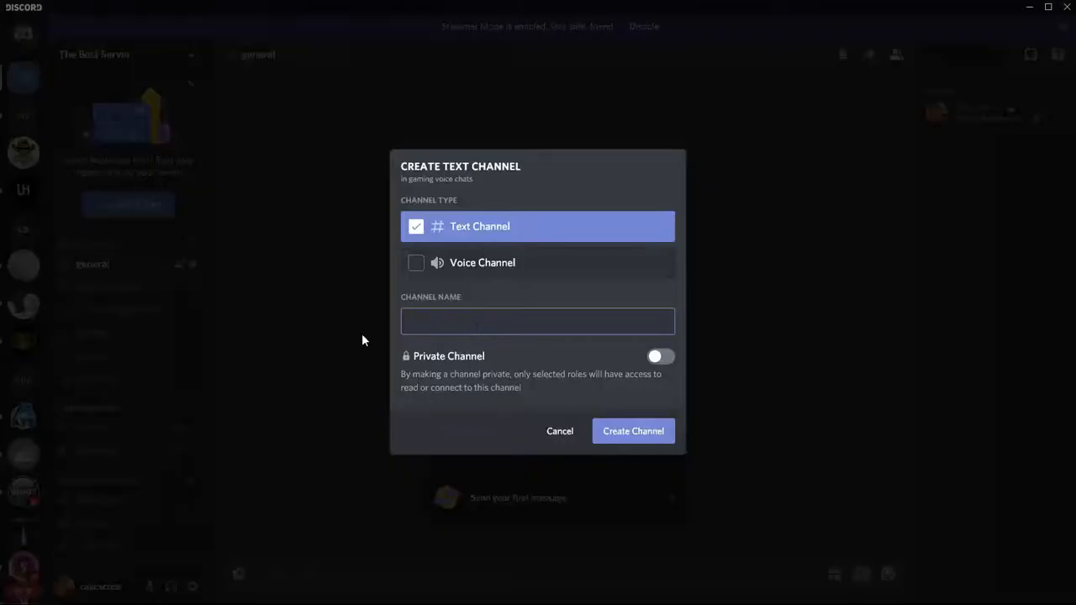
pyautogui.write('pvz')
pyautogui.click(415, 263)
pyautogui.doubleClick(442, 324)
pyautogui.press('Return')
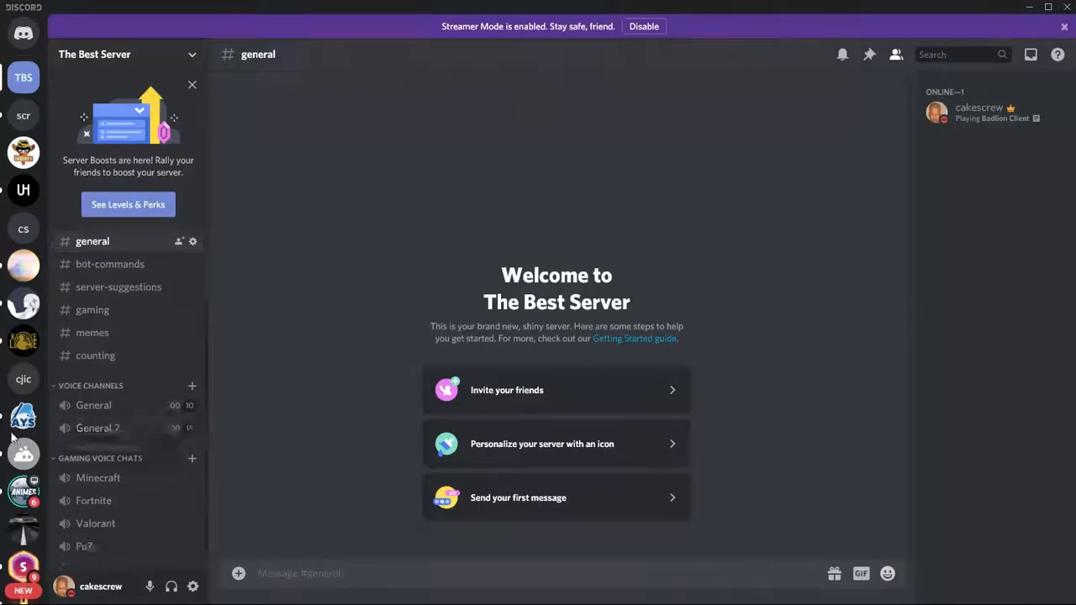
# - Look through The Streets server and the rest of the server list for more channel ideas
pyautogui.scroll(-5, 19, 441)
pyautogui.click(24, 454)
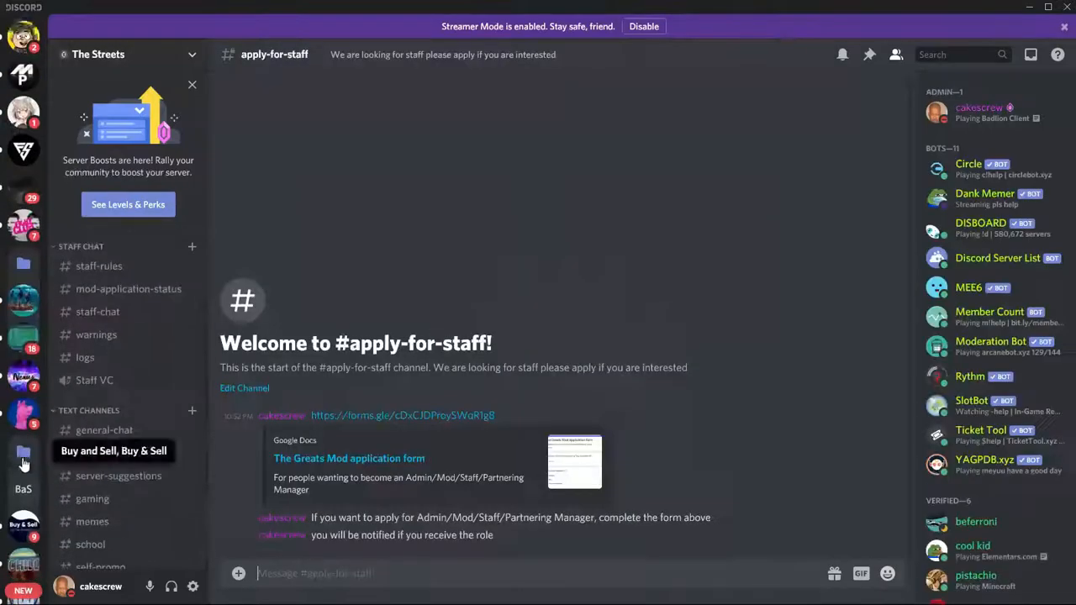
pyautogui.click(23, 429)
pyautogui.scroll(-5, 67, 433)
pyautogui.scroll(10, 25, 336)
# - Return to The Best Server and create public voice channels named Apex and COD in the gaming voice chats category
pyautogui.click(24, 79)
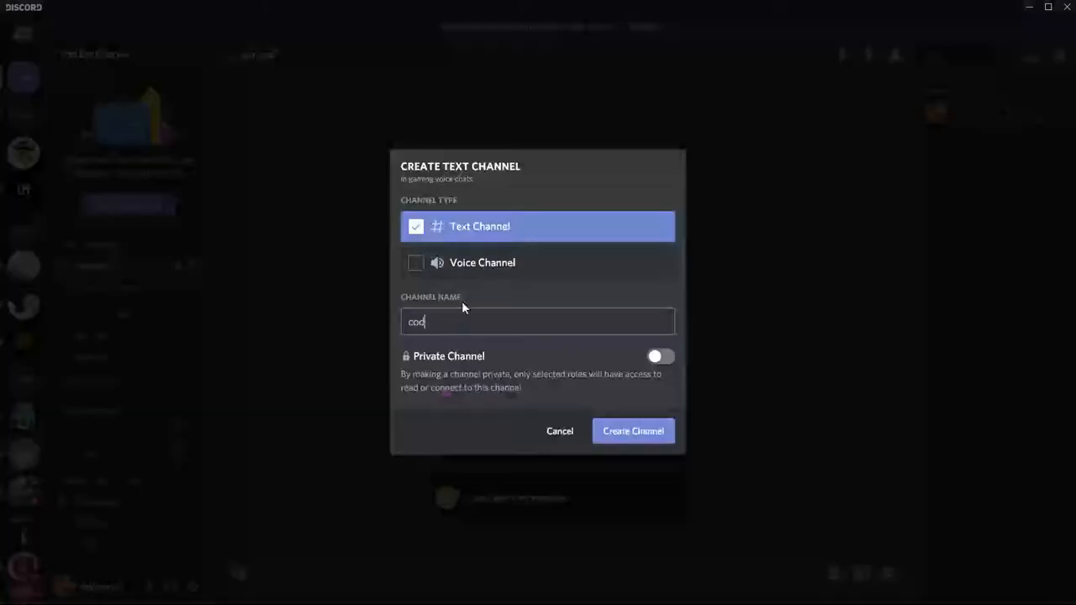
pyautogui.click(415, 263)
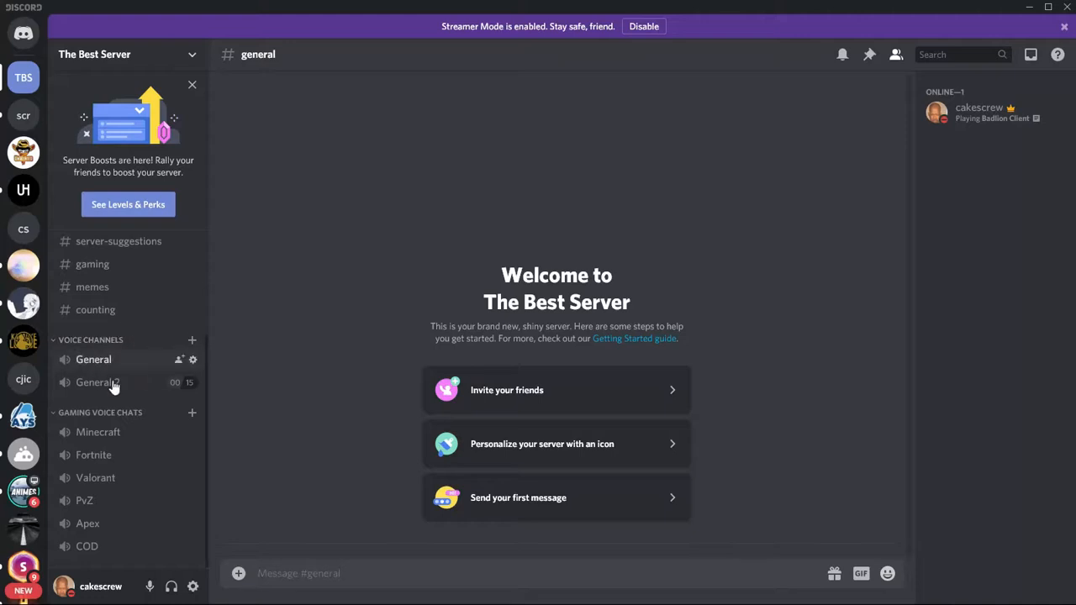
# - Create a public category named Music in The Best Server
pyautogui.click(142, 44)
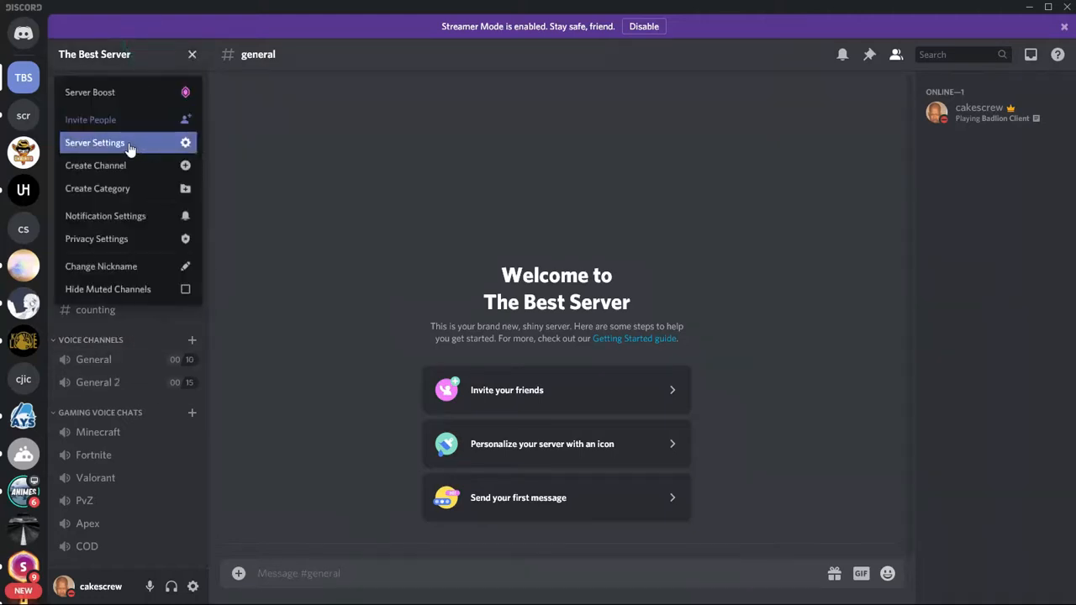
pyautogui.click(135, 189)
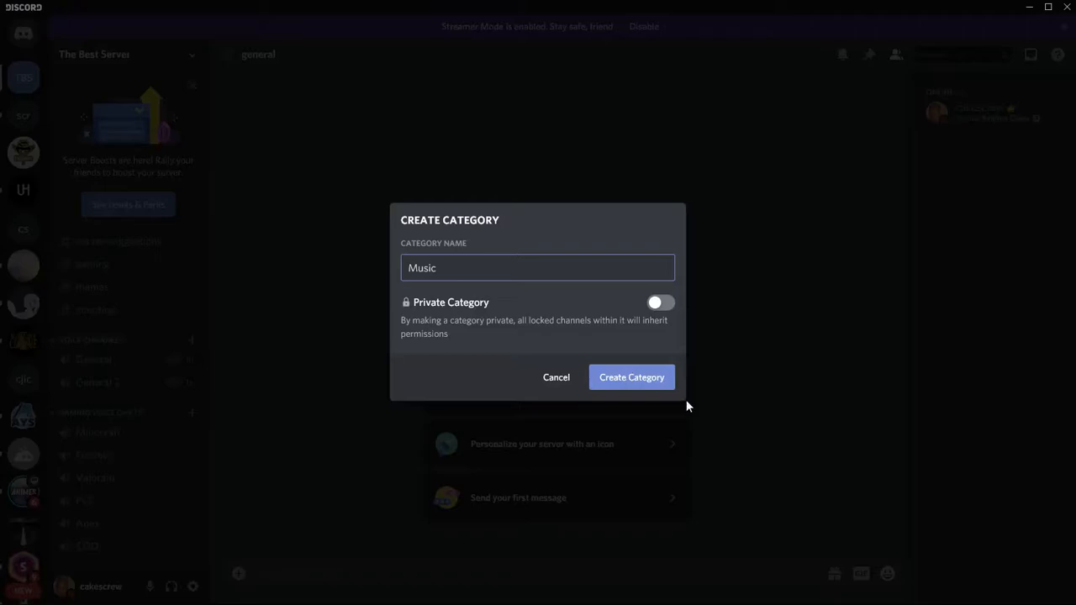
pyautogui.click(668, 388)
# - Move the Music category above gaming voice chats and back below it
pyautogui.scroll(-1, 169, 416)
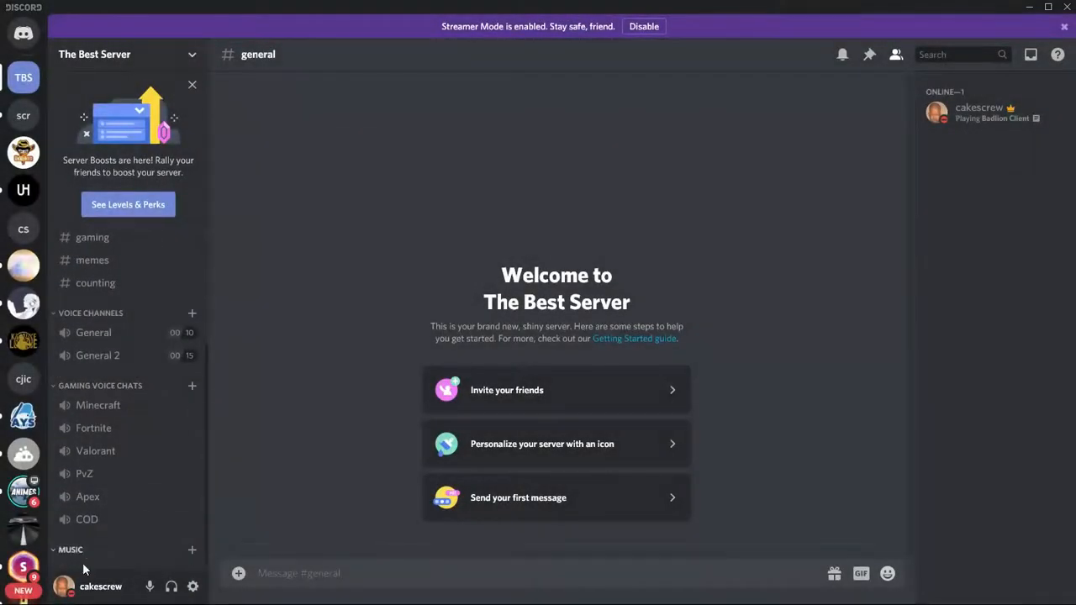
pyautogui.moveTo(83, 559); pyautogui.dragTo(98, 376)
pyautogui.moveTo(105, 436); pyautogui.dragTo(106, 560)
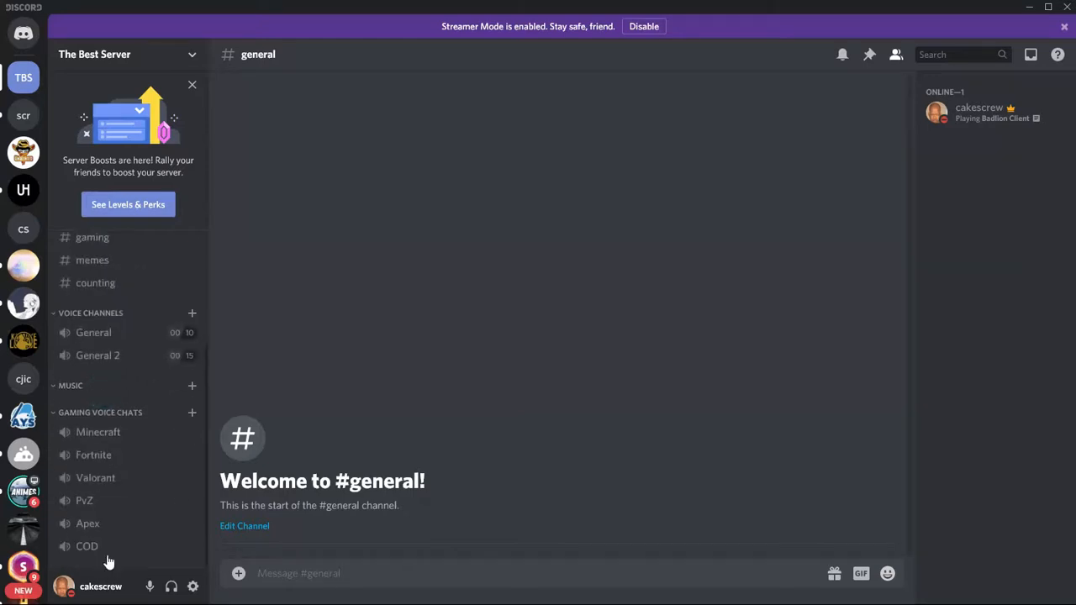
pyautogui.moveTo(97, 388); pyautogui.dragTo(29, 560)
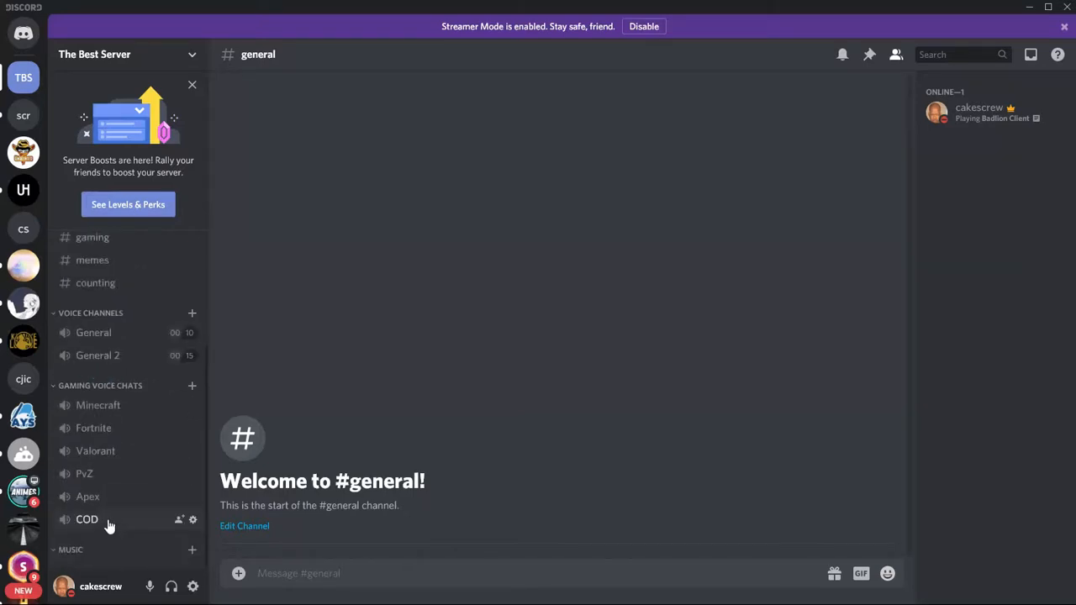
# - Create a public voice channel named Music in the Music category
pyautogui.click(191, 551)
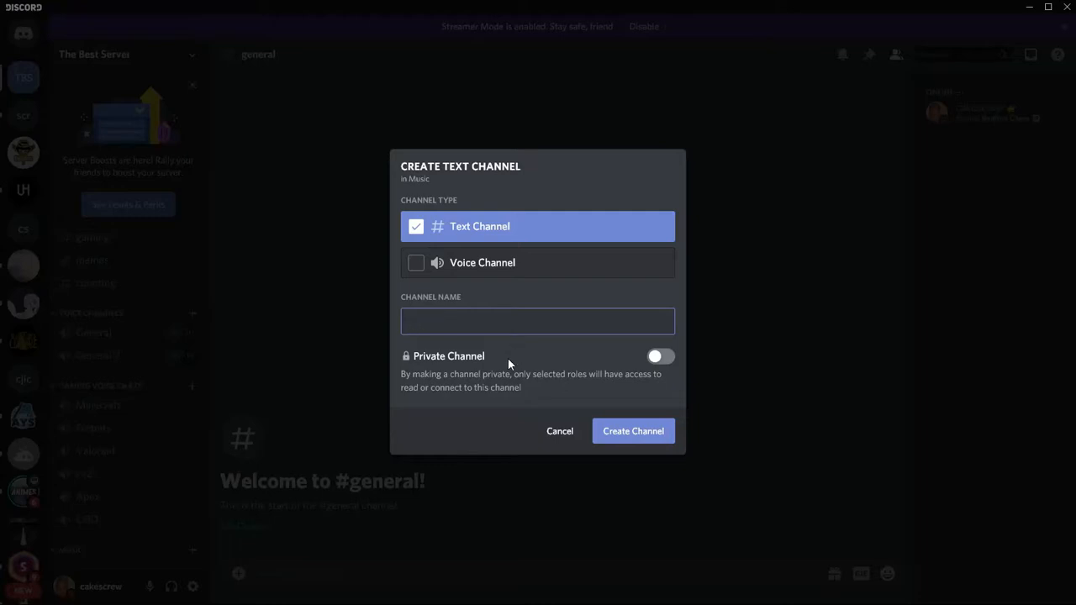
pyautogui.click(416, 269)
pyautogui.click(488, 323)
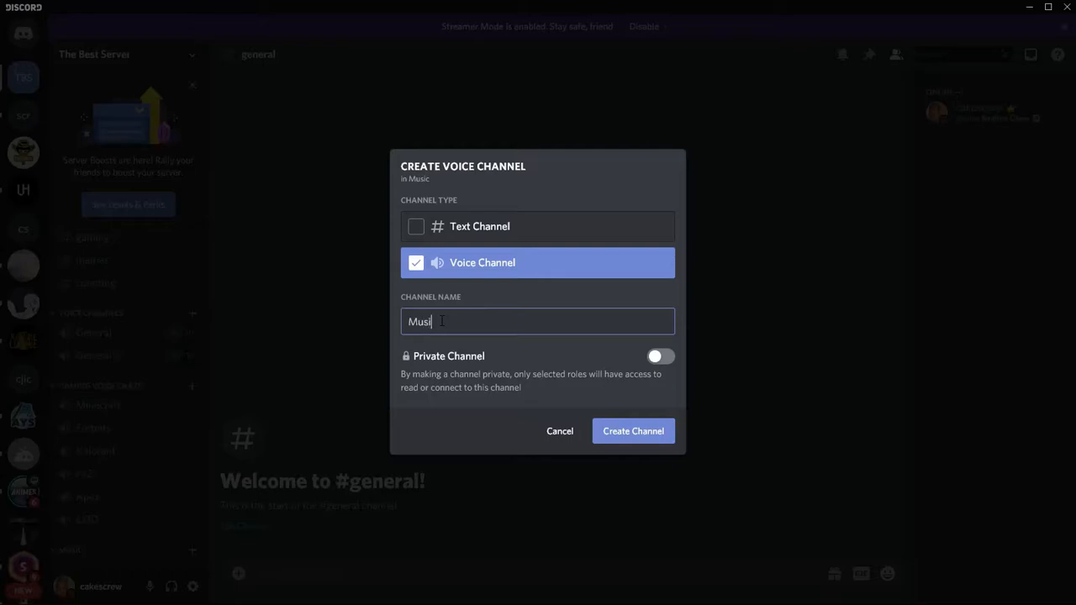
pyautogui.click(639, 431)
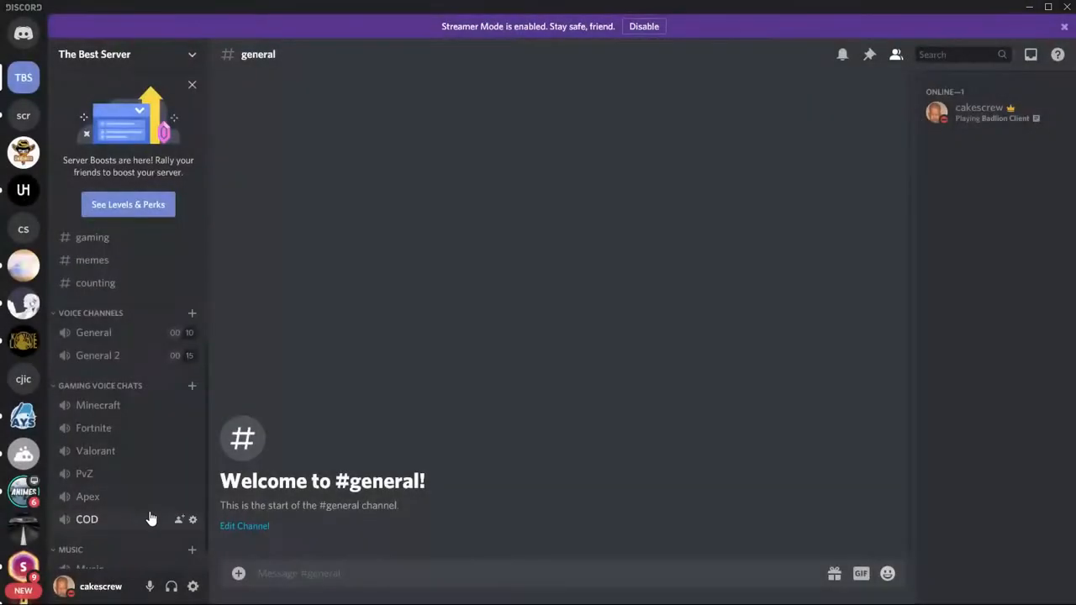
# - Create a public voice channel named NIGHT CLUB in the Music category
pyautogui.click(191, 528)
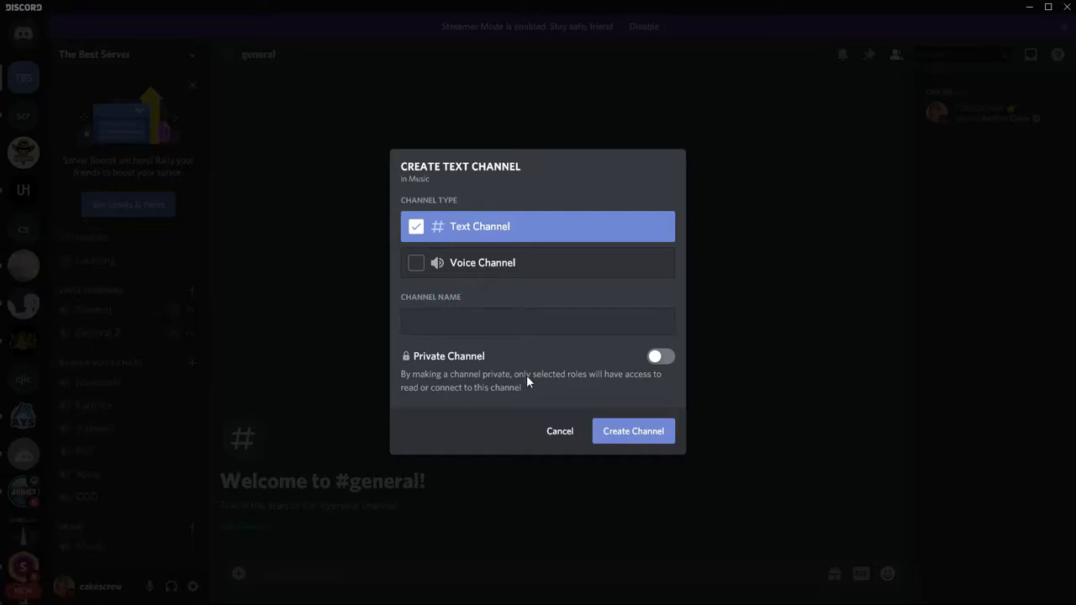
pyautogui.click(527, 327)
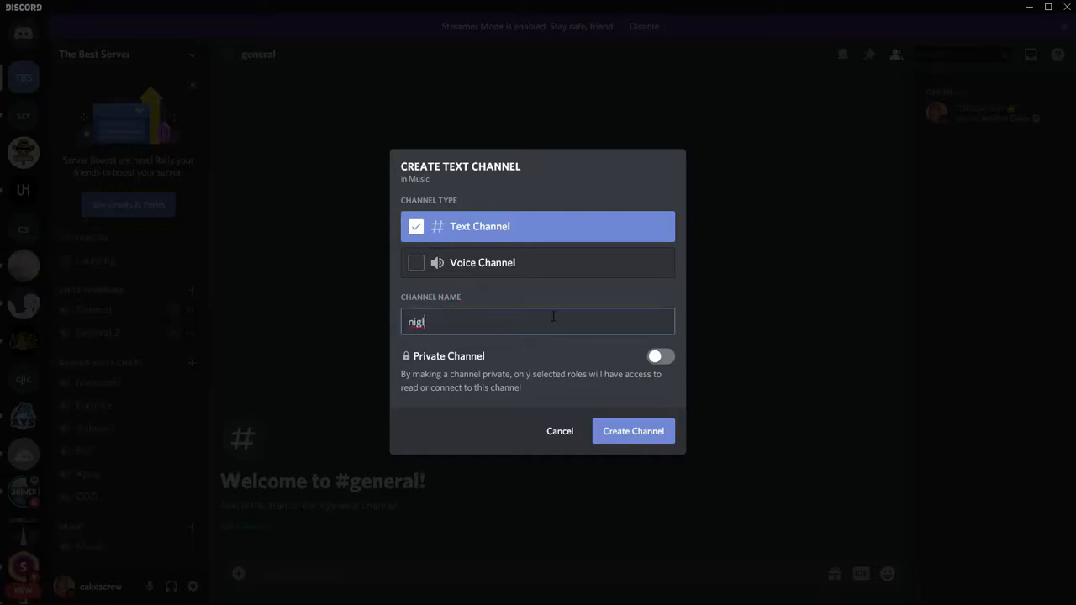
pyautogui.click(505, 263)
pyautogui.doubleClick(440, 321)
pyautogui.press('BackSpace')
pyautogui.write('NIGHT CLUB')
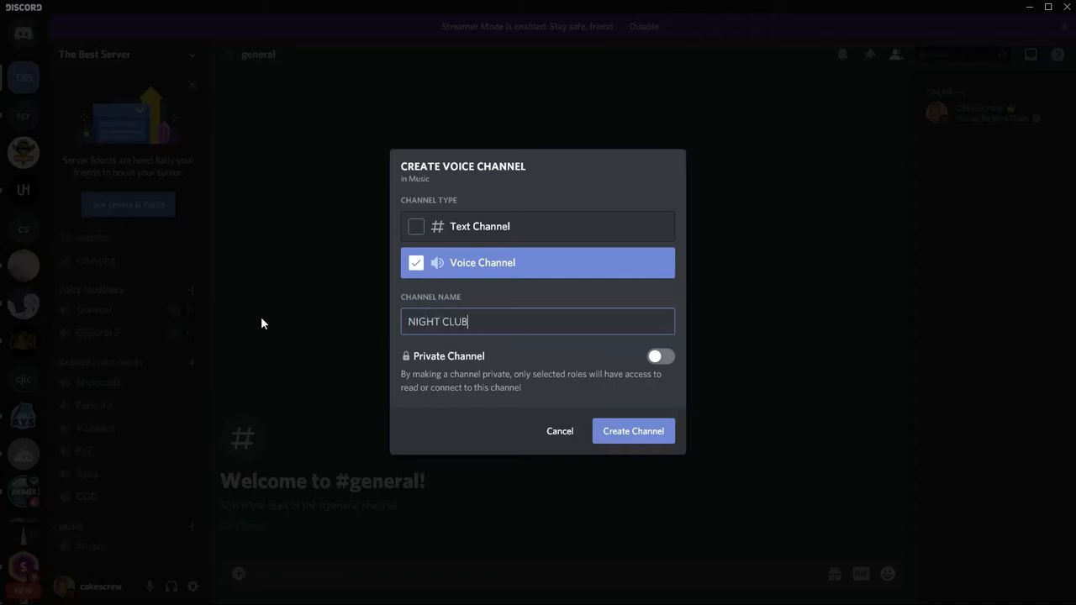
pyautogui.click(614, 433)
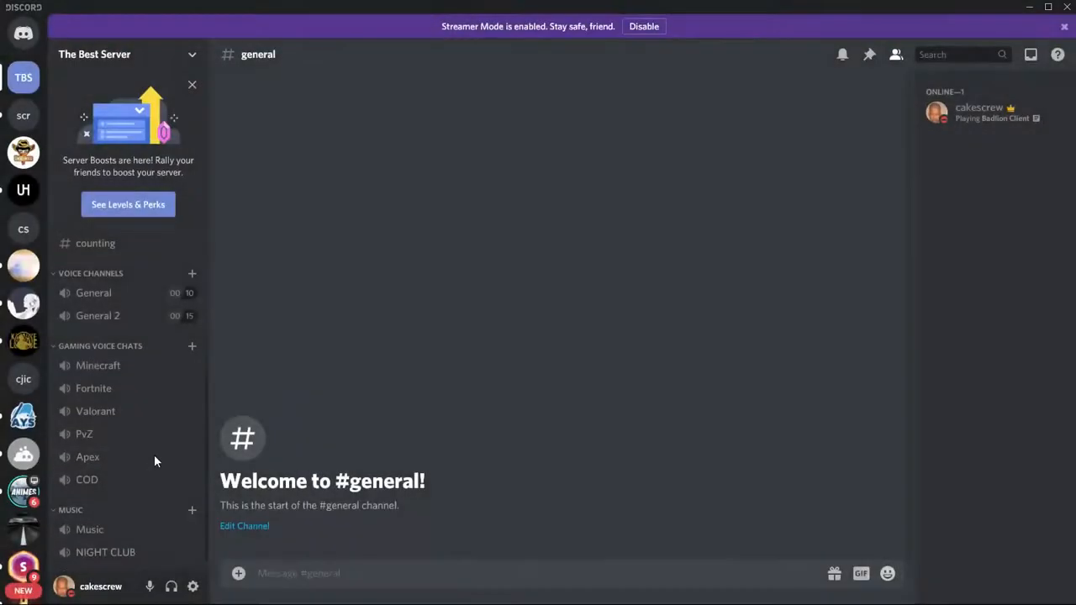
pyautogui.click(191, 530)
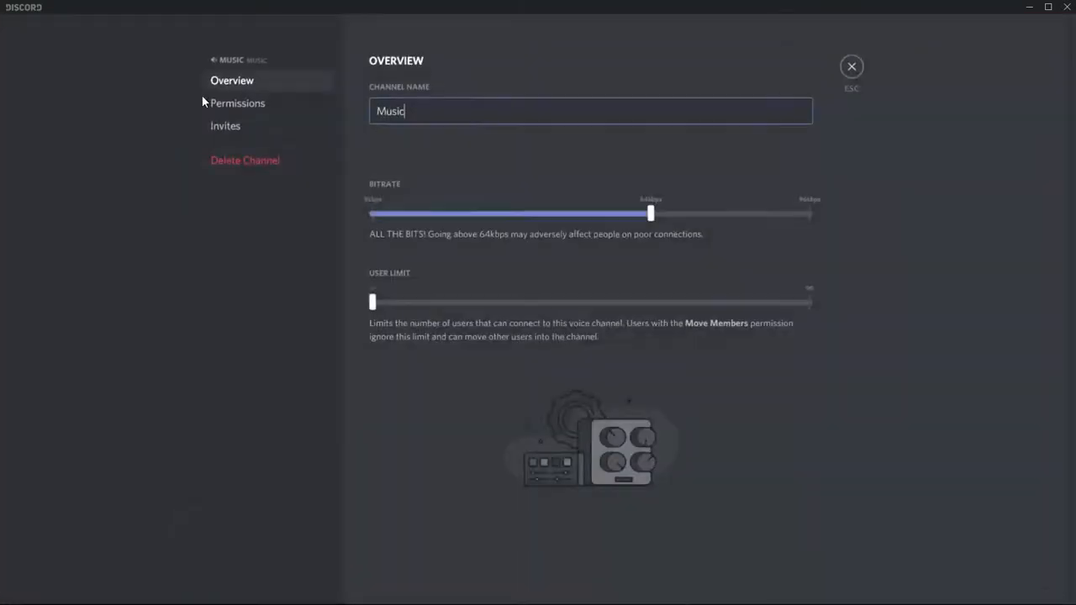
pyautogui.click(239, 104)
pyautogui.scroll(-2, 547, 151)
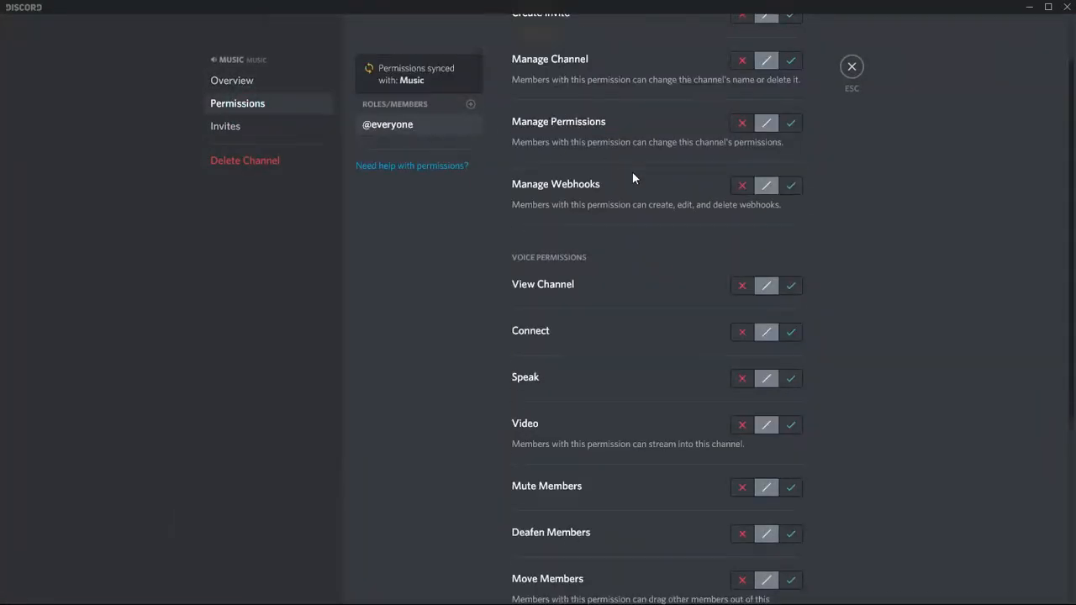
pyautogui.scroll(-5, 648, 176)
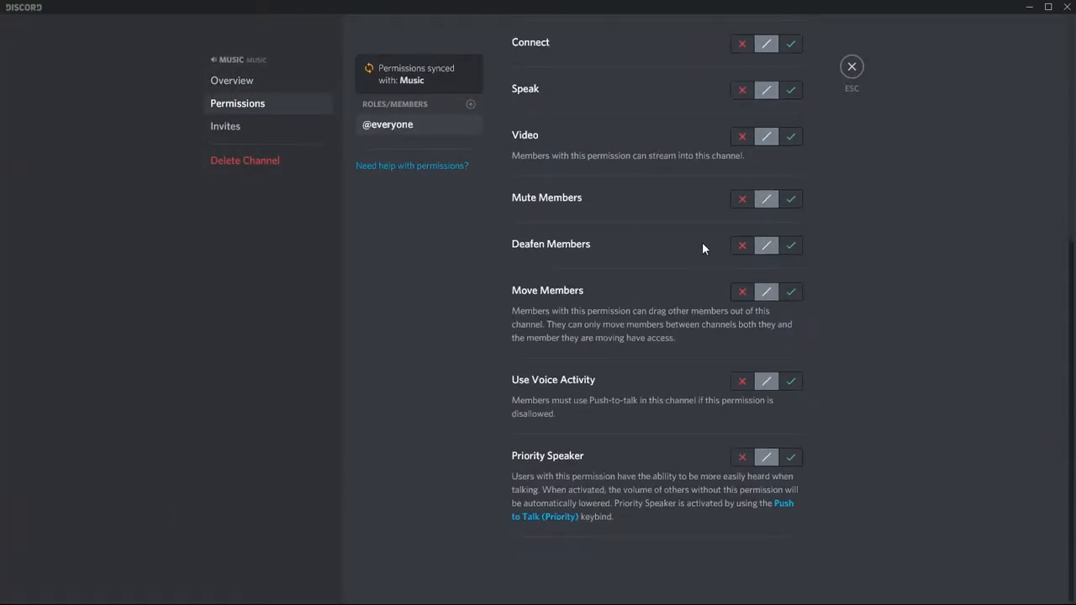
pyautogui.scroll(2, 741, 222)
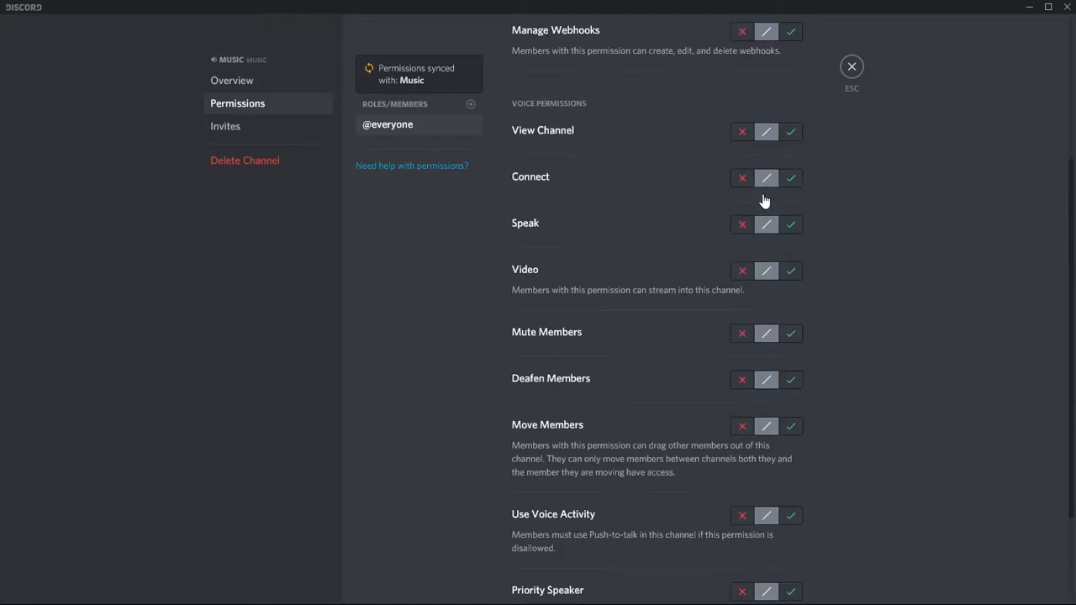
pyautogui.click(743, 225)
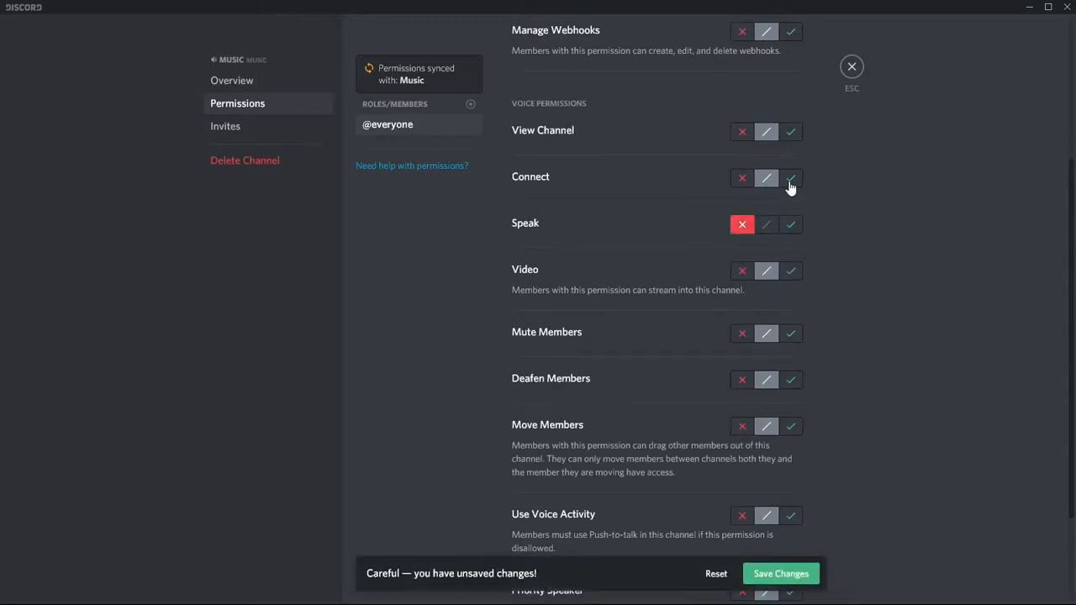
pyautogui.scroll(-1, 786, 195)
pyautogui.click(793, 248)
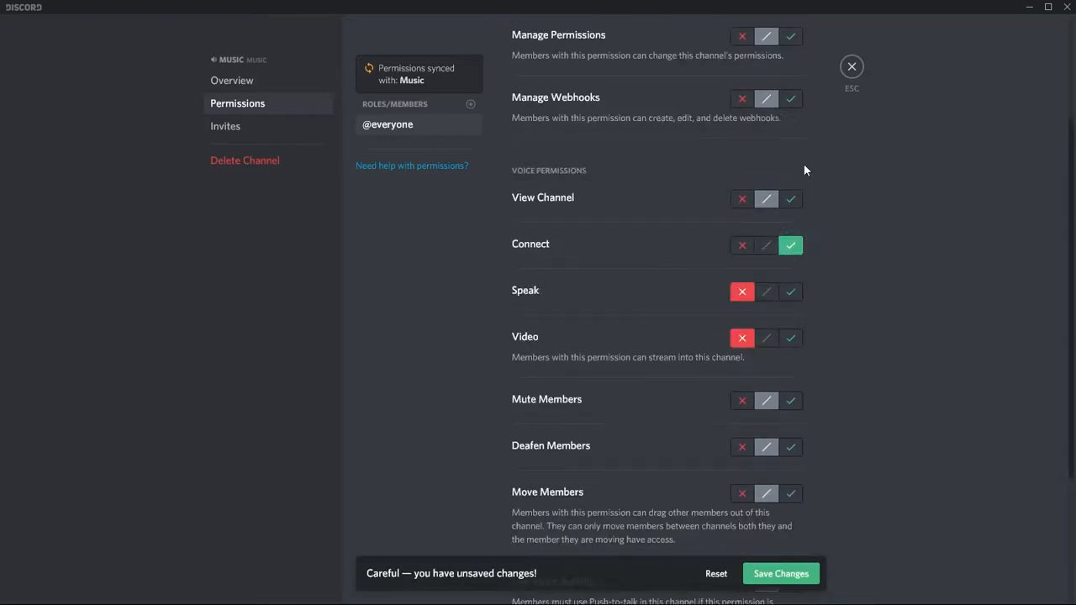
pyautogui.click(781, 574)
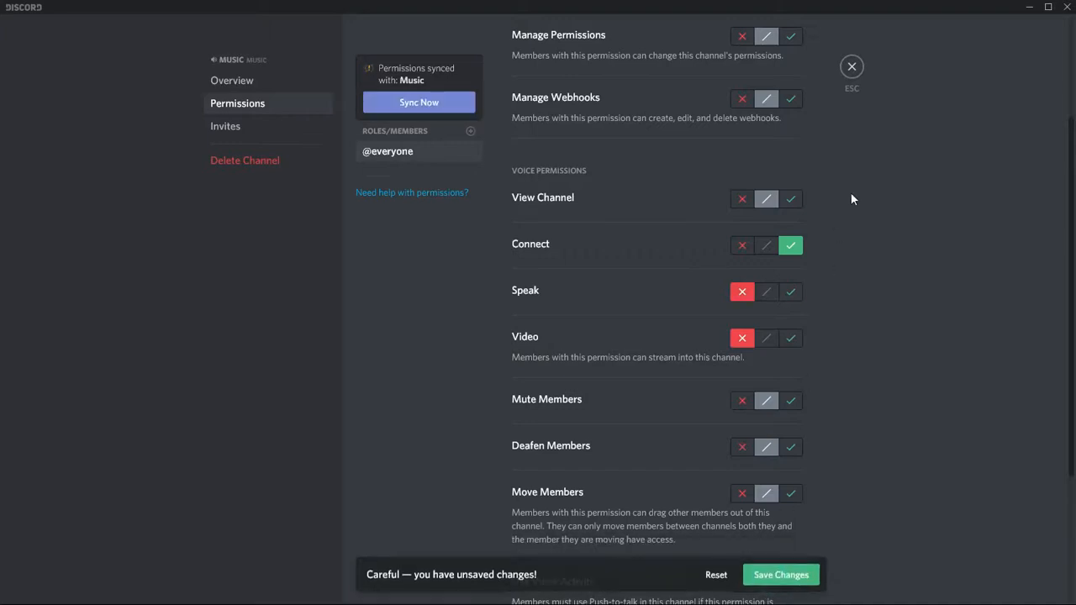
pyautogui.click(851, 67)
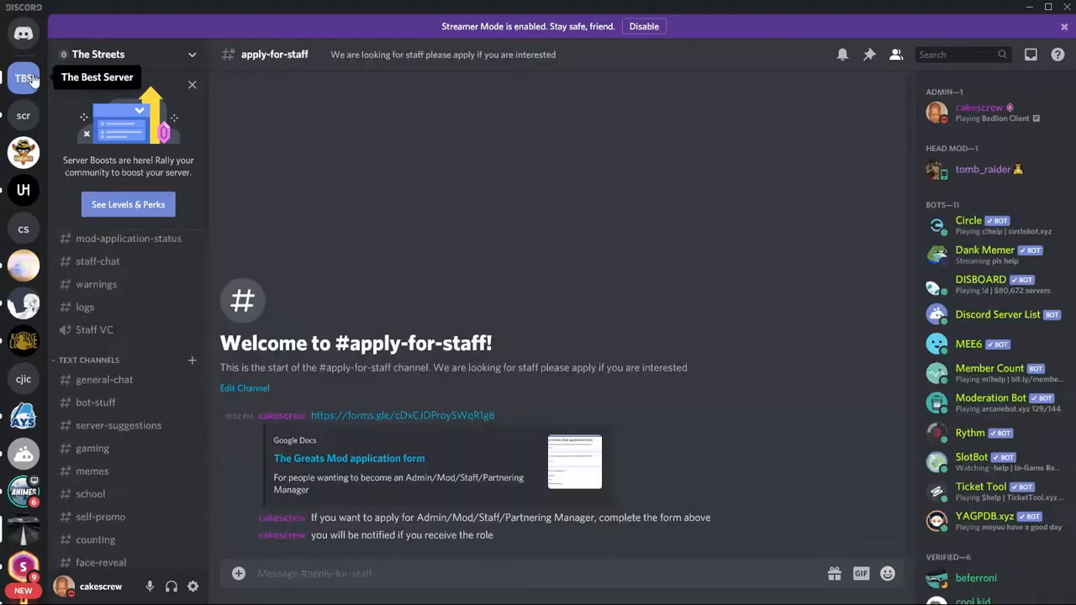
# - Open The Best Server and assign the Owner role to the server owner's account
pyautogui.click(24, 78)
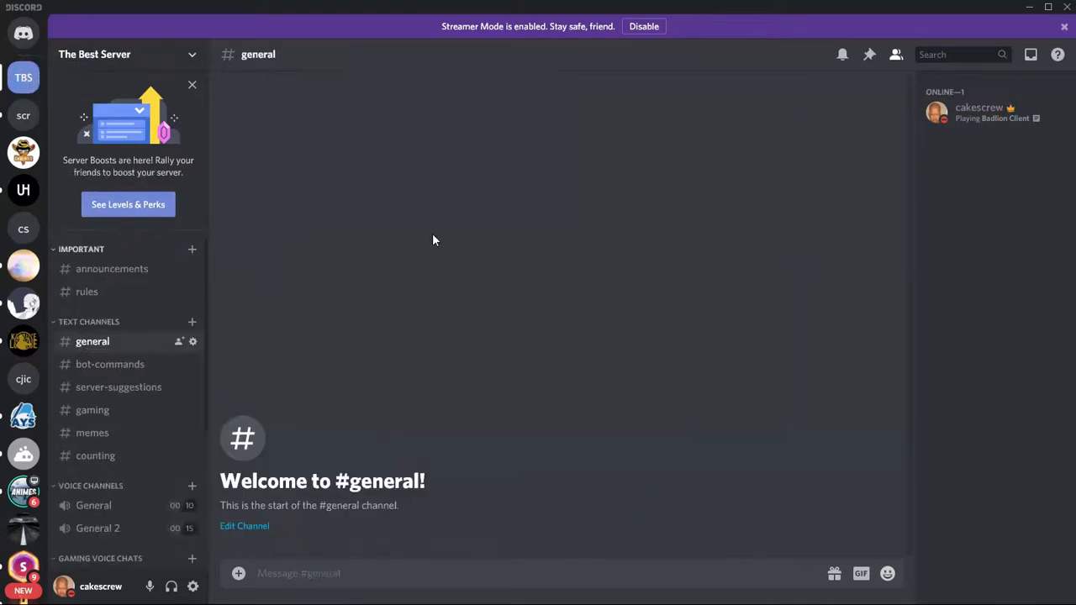
pyautogui.click(978, 114)
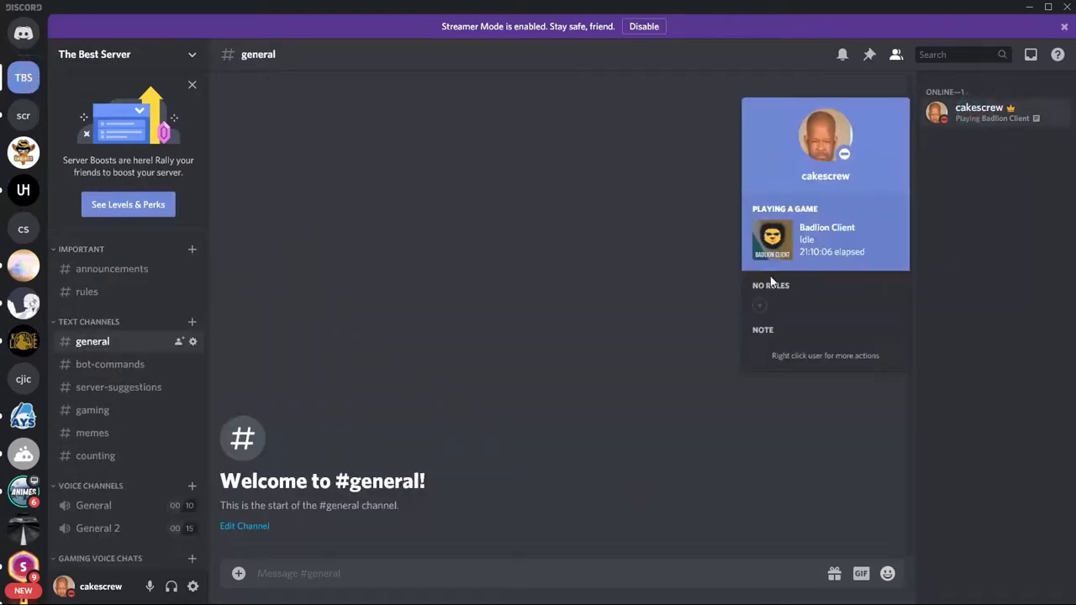
pyautogui.click(757, 310)
pyautogui.click(738, 403)
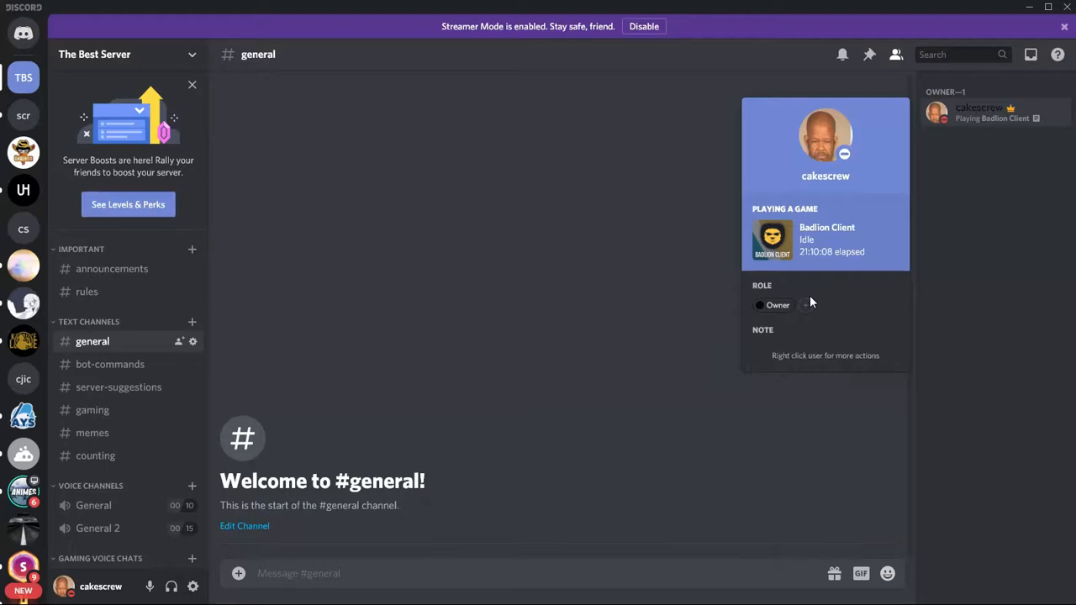
# - Add the Admin, Moderator and Helper roles to the server owner's account
pyautogui.click(805, 306)
pyautogui.click(788, 395)
pyautogui.click(851, 306)
pyautogui.click(805, 401)
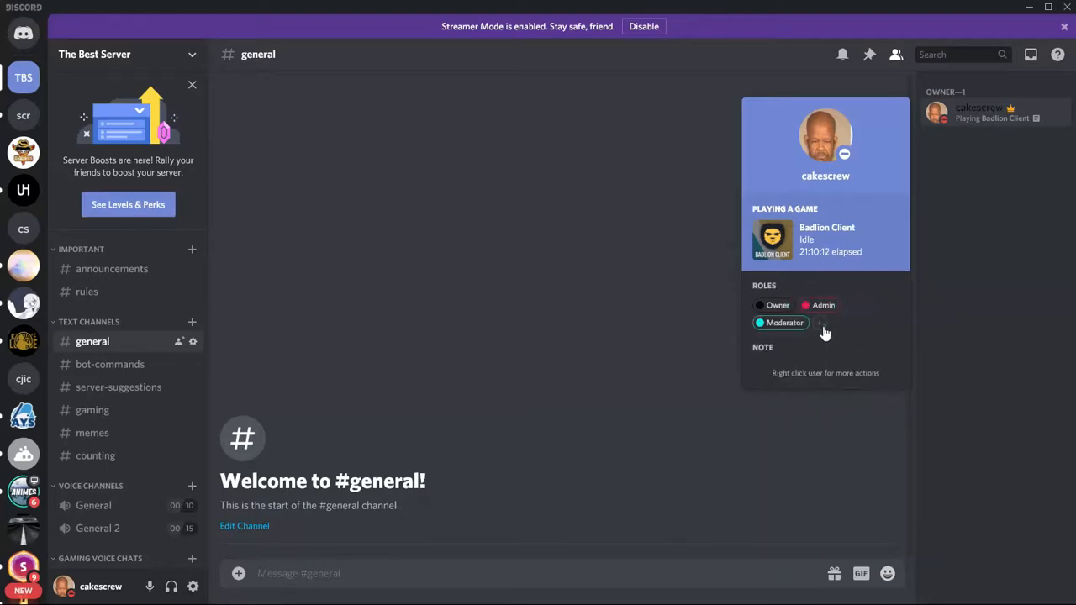
pyautogui.click(821, 325)
pyautogui.click(782, 418)
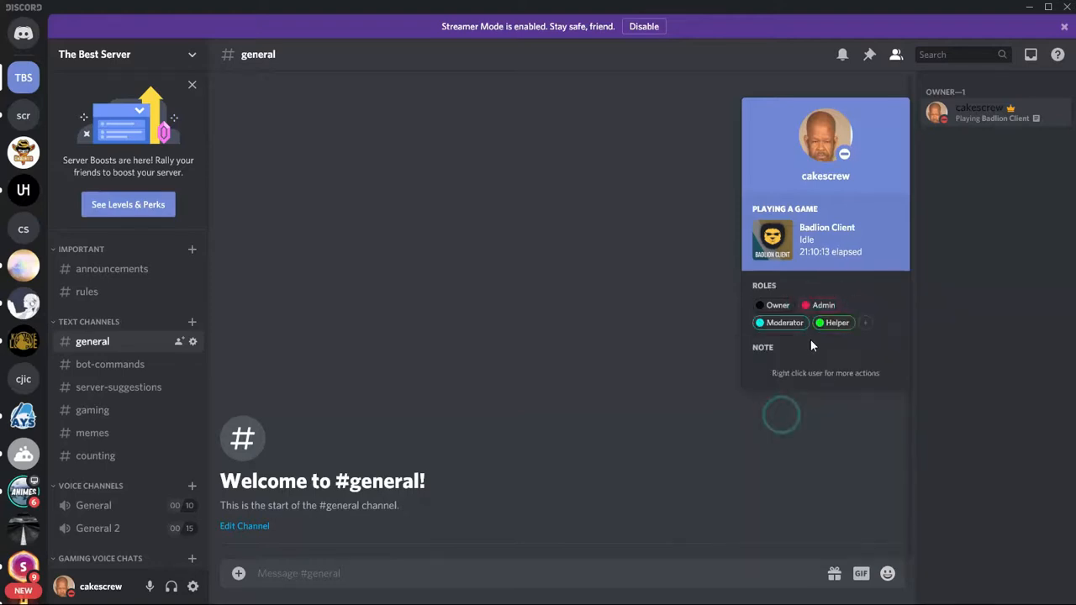
pyautogui.click(866, 323)
pyautogui.scroll(-2, 811, 423)
pyautogui.click(848, 538)
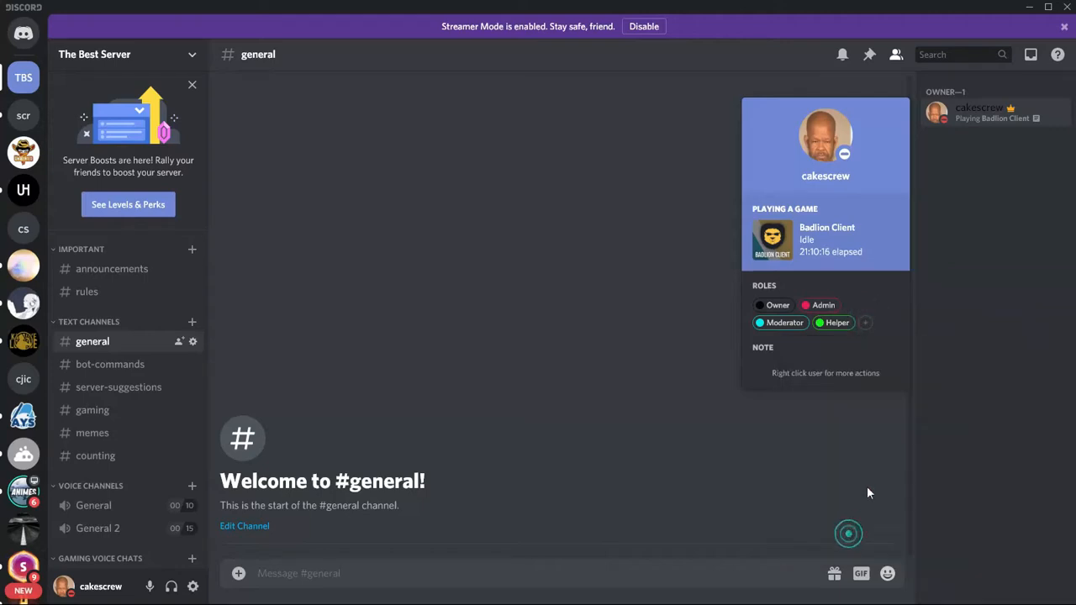
# - Switch to the Microsoft Edge browser, maximize it and close every tab except the new one
pyautogui.click(1031, 8)
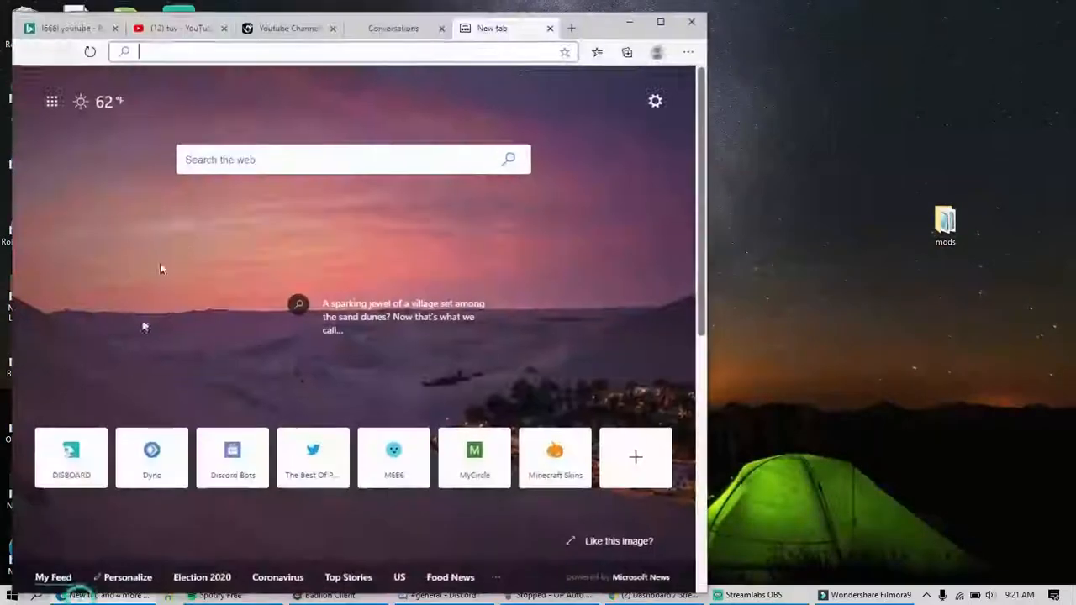
pyautogui.click(660, 21)
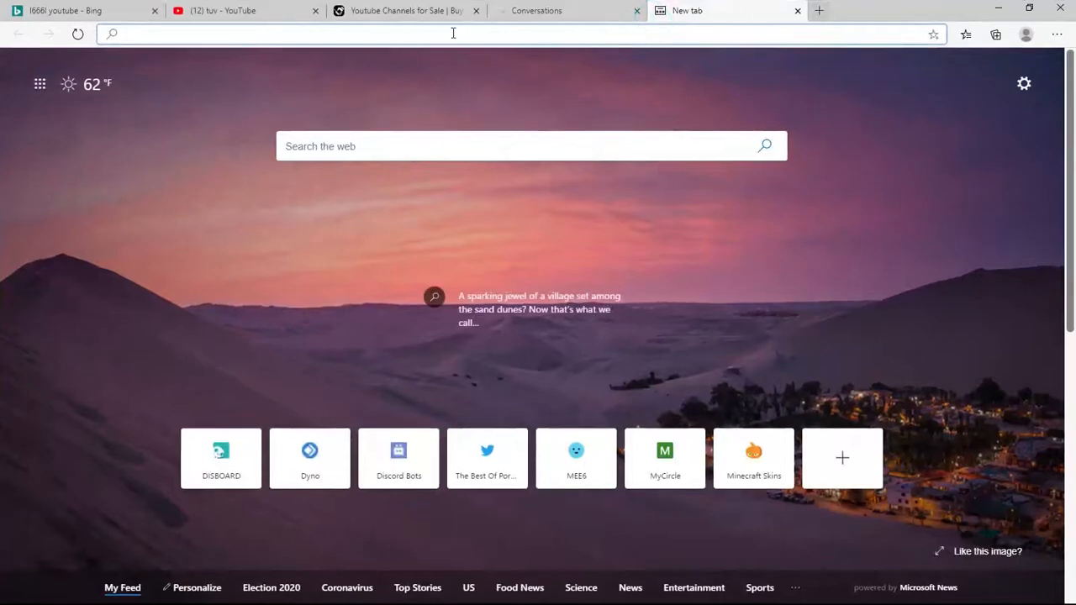
pyautogui.click(477, 11)
pyautogui.click(154, 11)
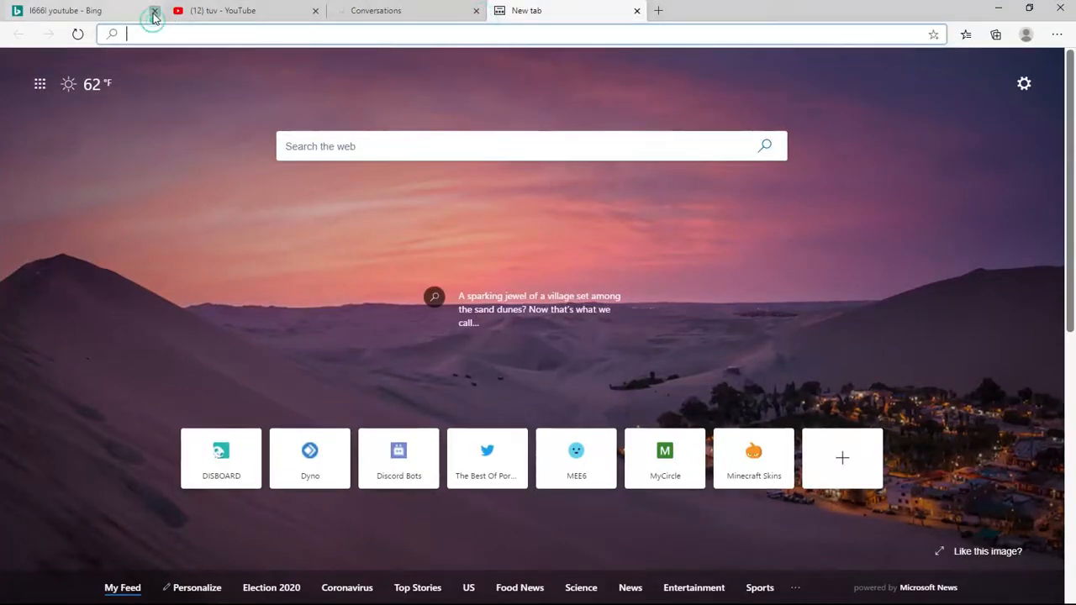
pyautogui.click(154, 11)
pyautogui.click(154, 11)
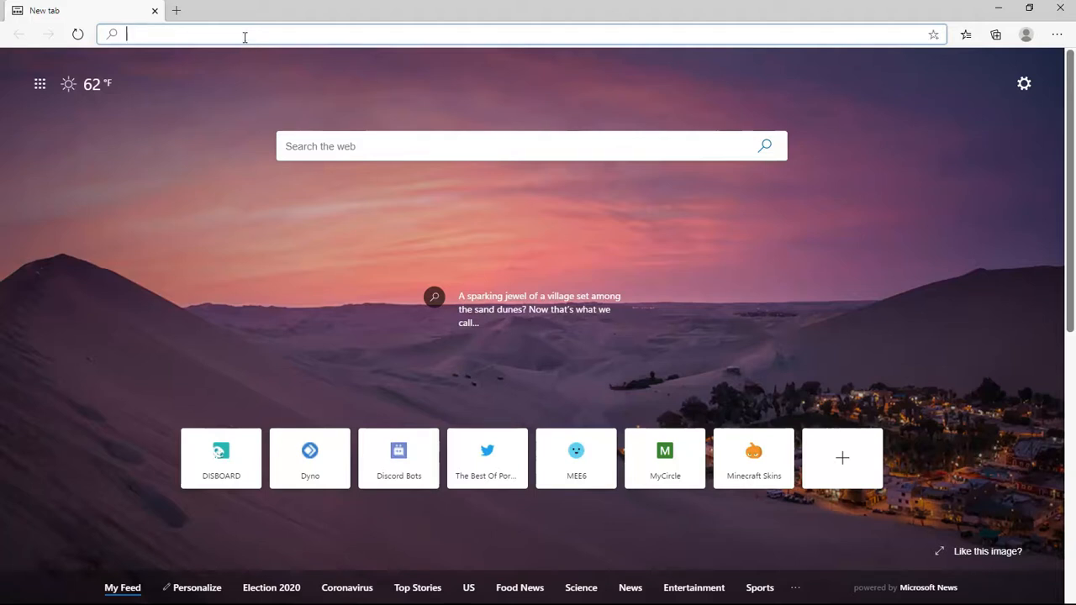
# - Search the web for "Discord bots" and open the top.gg Discord Bot List
pyautogui.write('Discord bots')
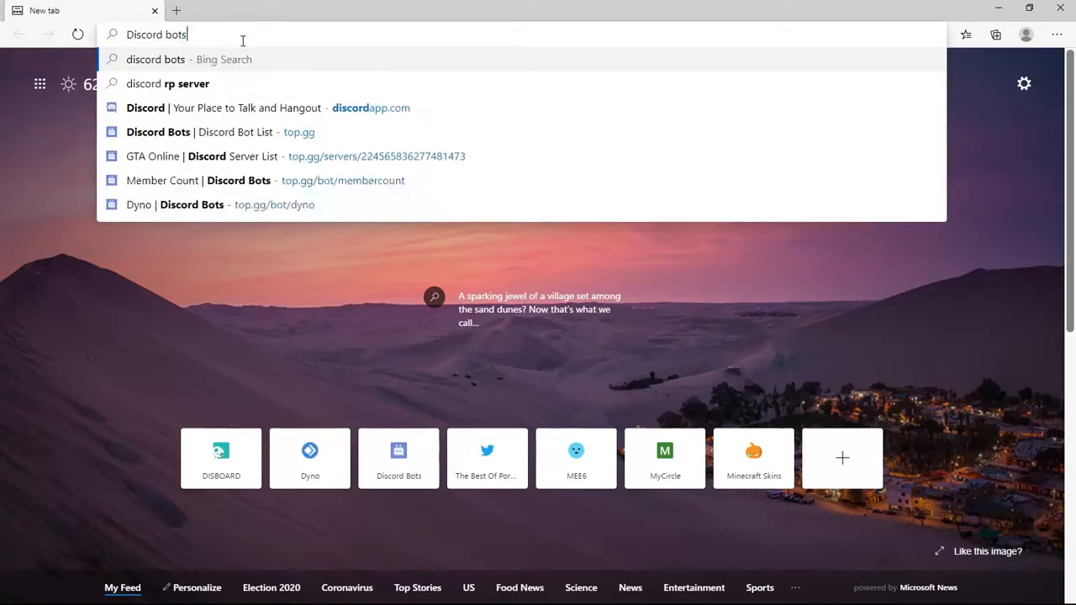
pyautogui.press('Return')
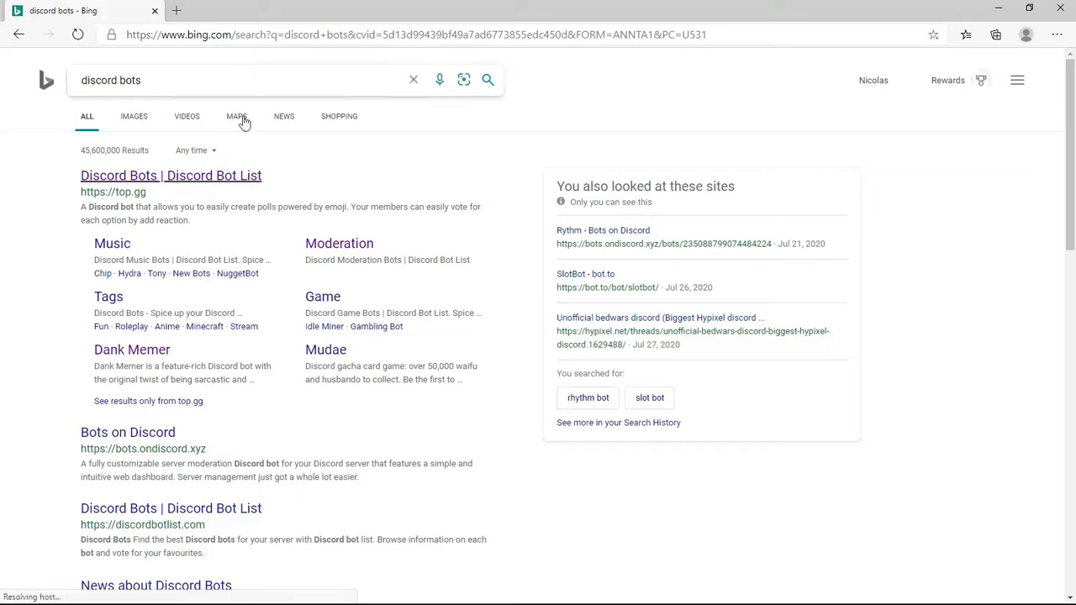
pyautogui.click(181, 181)
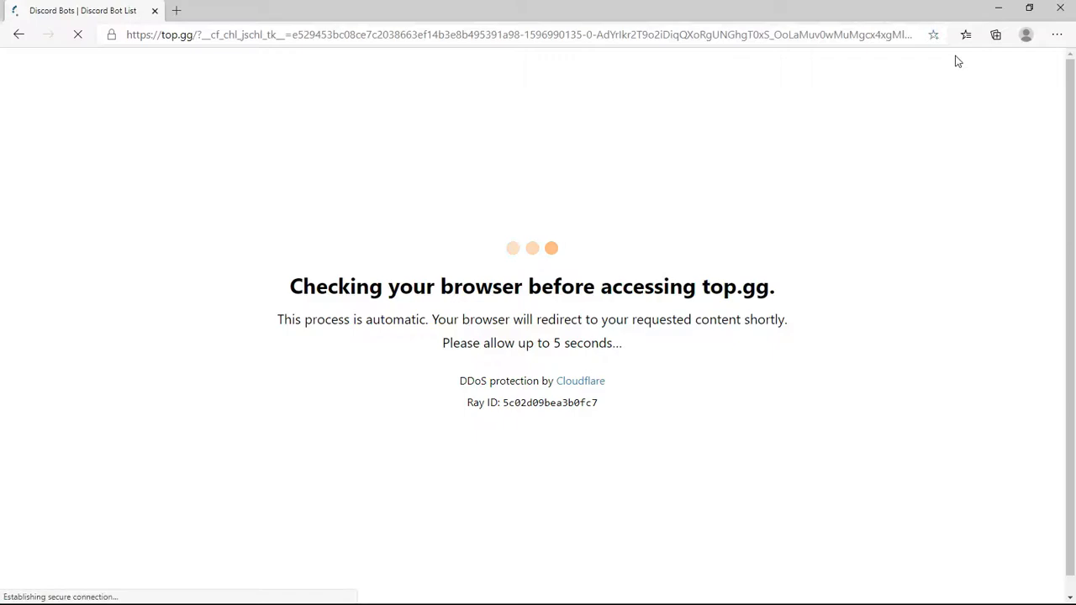
pyautogui.scroll(-5, 396, 312)
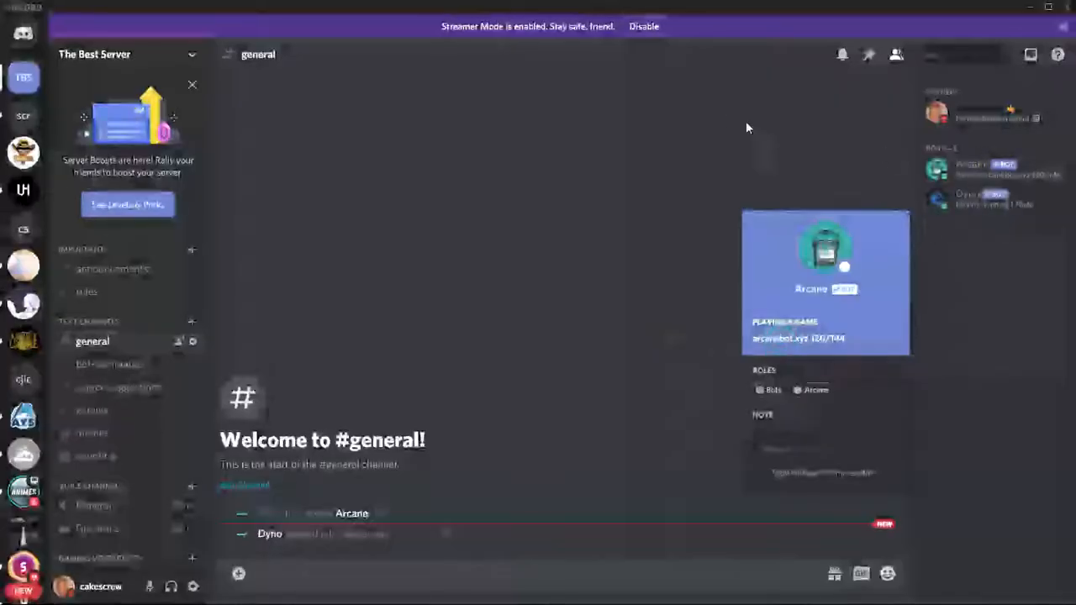
# - Grant the Bots role the Administrator permission in The Best Server's role settings and save the change
pyautogui.click(727, 113)
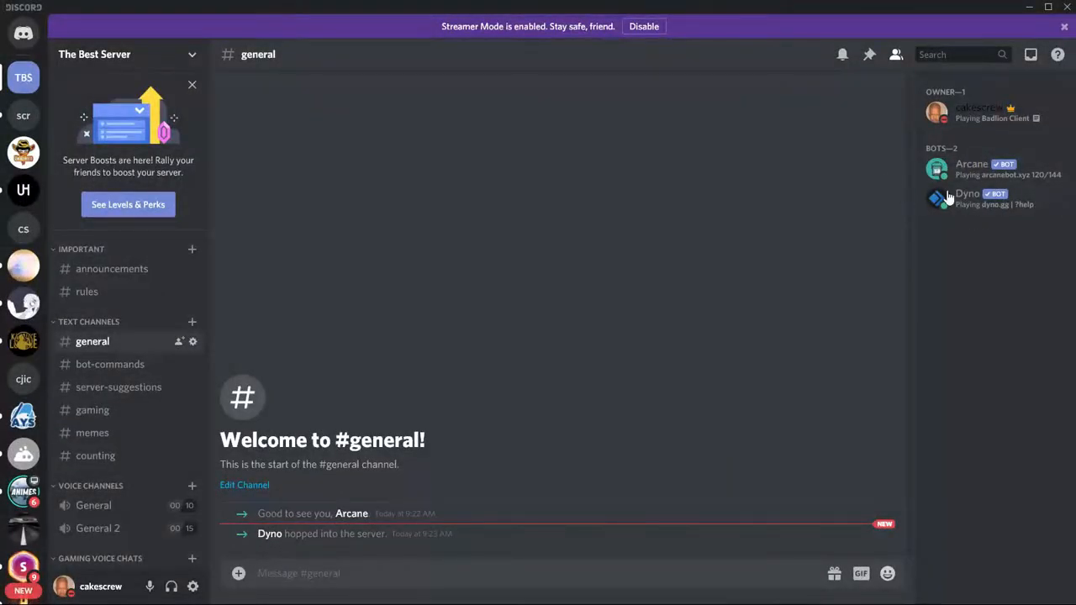
pyautogui.click(153, 60)
pyautogui.click(134, 139)
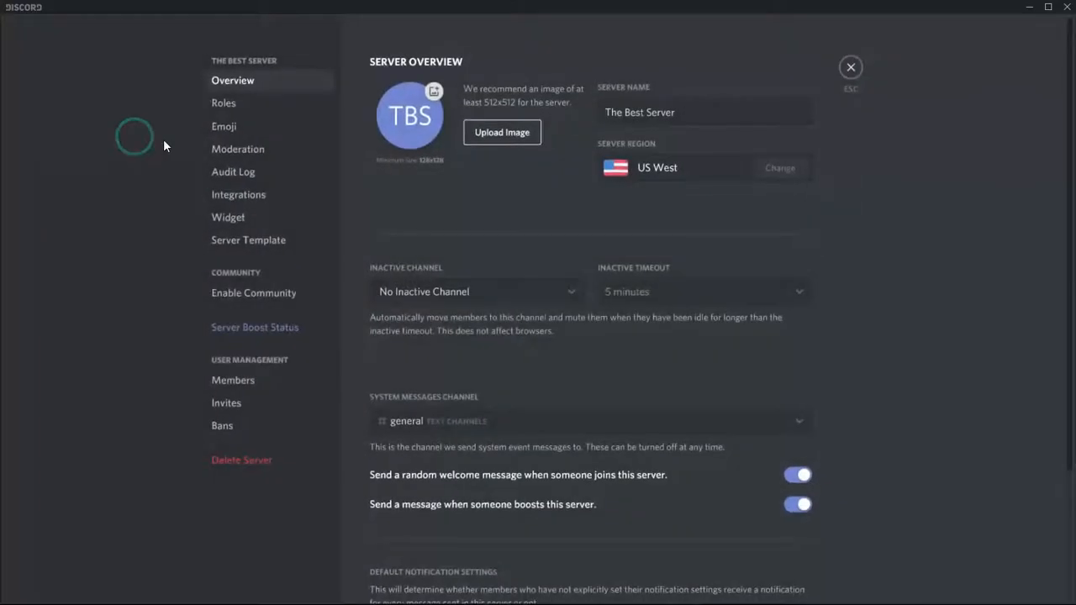
pyautogui.click(230, 108)
pyautogui.click(410, 188)
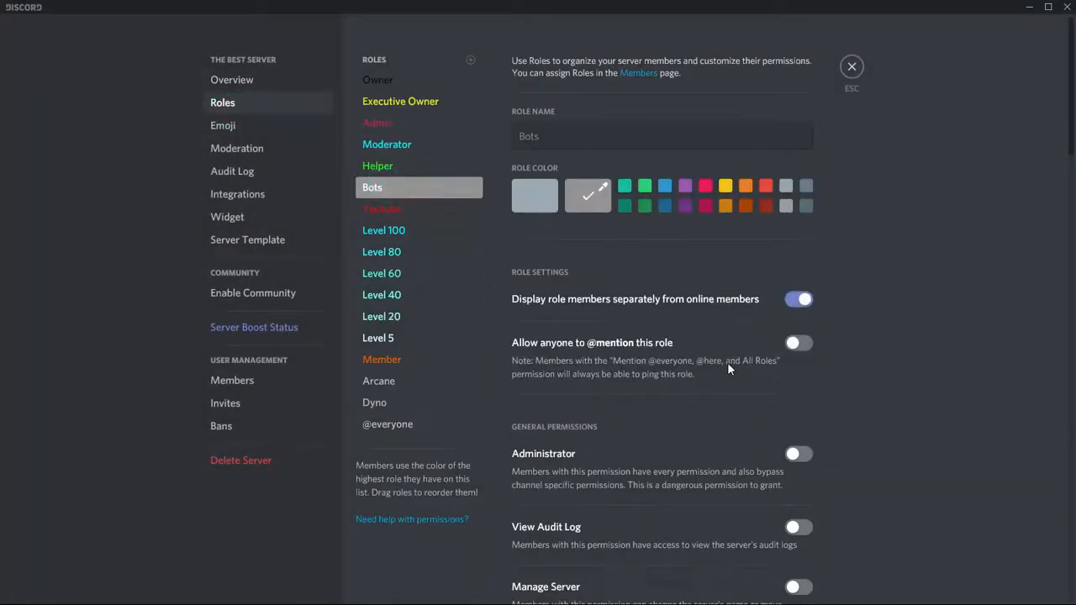
pyautogui.click(797, 454)
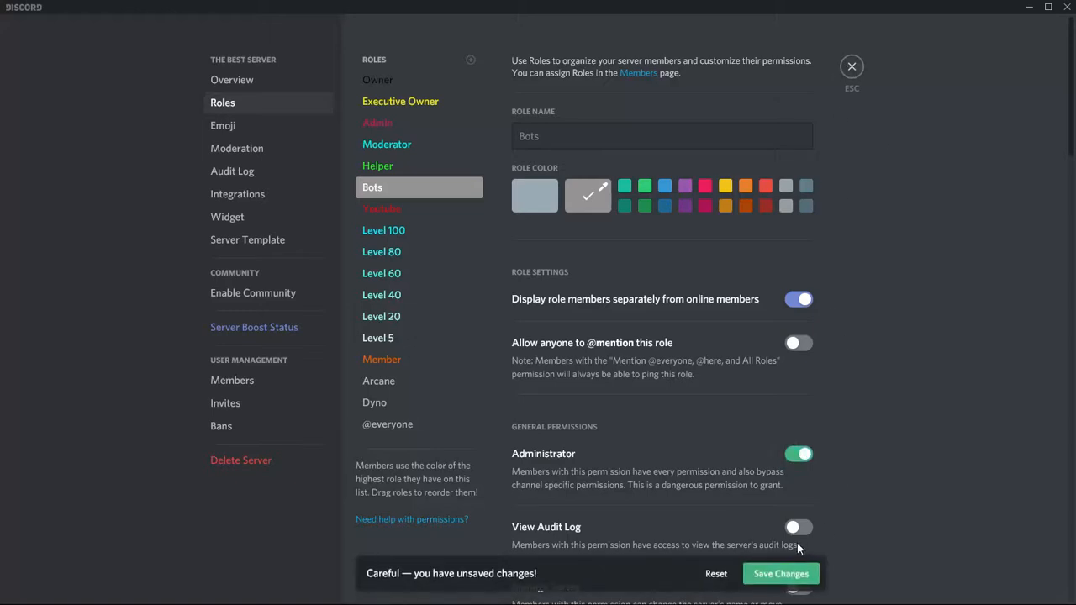
pyautogui.click(790, 573)
pyautogui.click(852, 67)
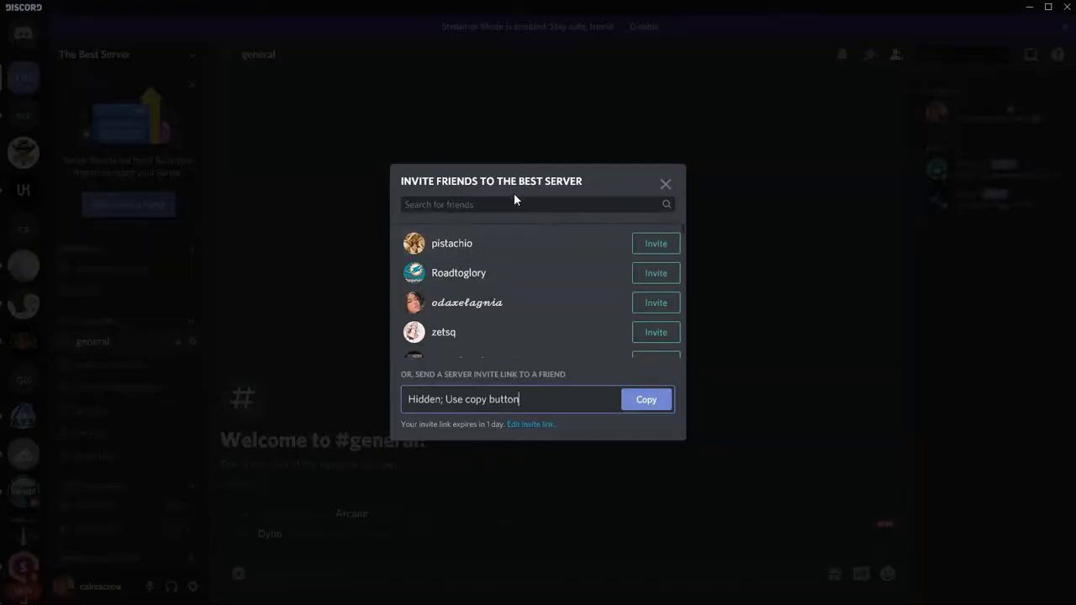
# - Generate a new server invite link that never expires and has no limit on uses
pyautogui.click(536, 404)
pyautogui.click(525, 426)
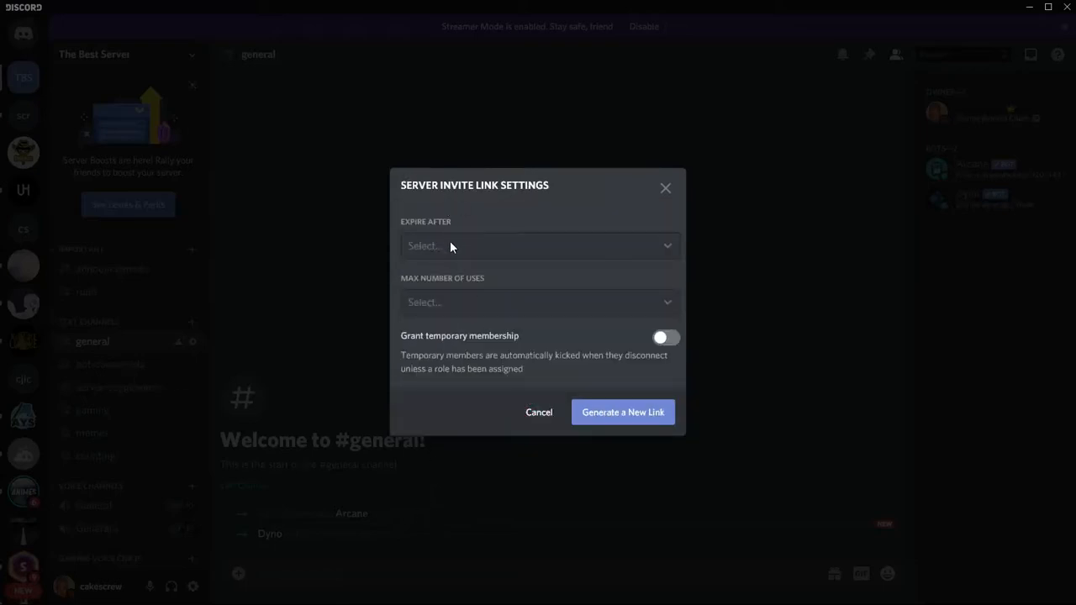
pyautogui.click(449, 246)
pyautogui.click(439, 407)
pyautogui.click(526, 296)
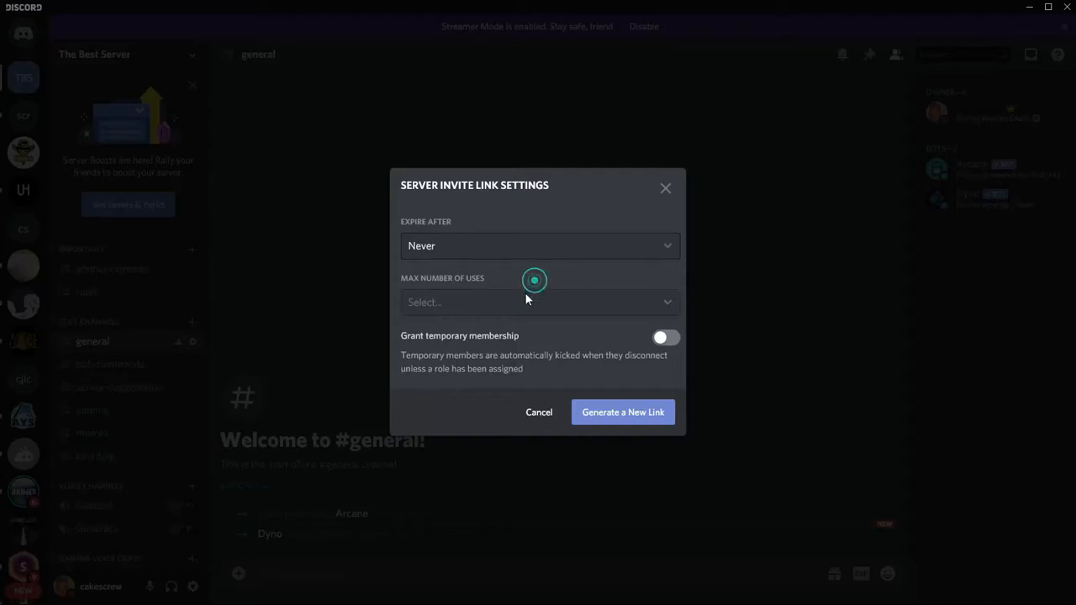
pyautogui.click(488, 338)
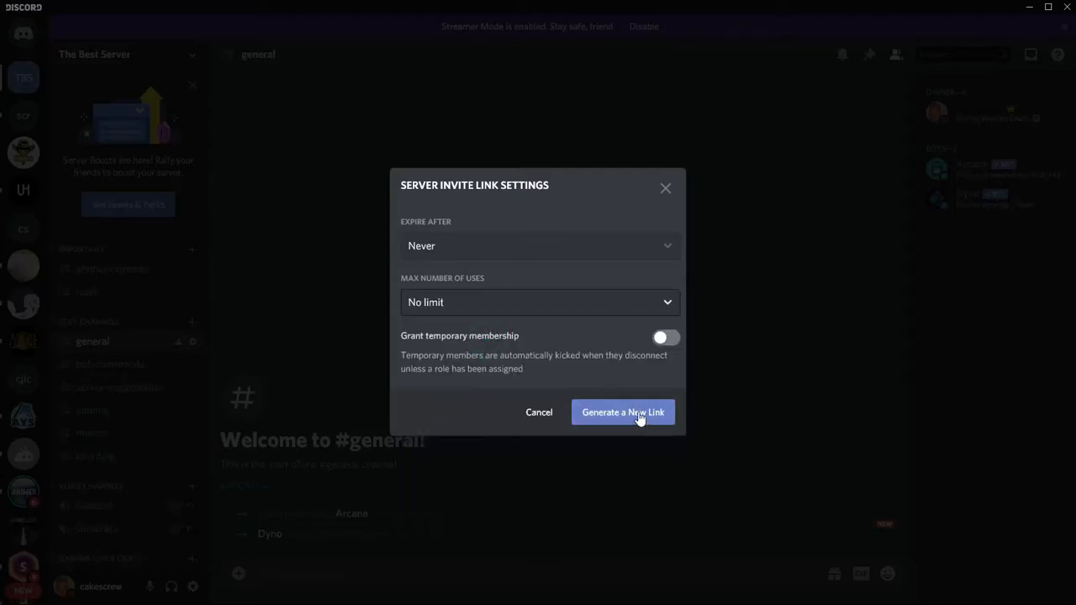
pyautogui.click(637, 417)
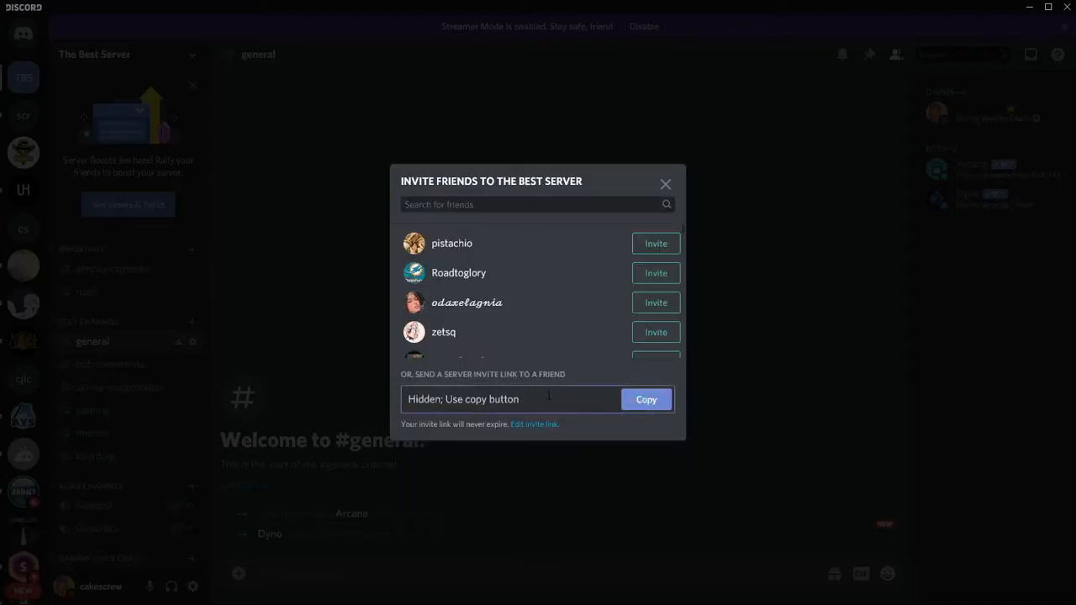
pyautogui.click(665, 184)
# - View the announcements and rules channels in the Important category
pyautogui.click(106, 277)
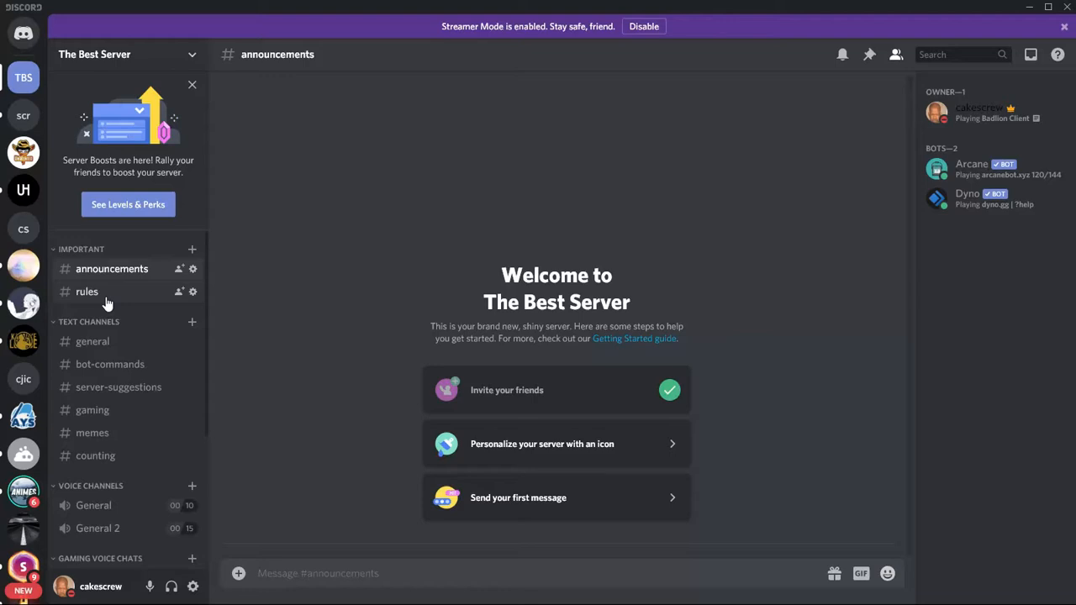
pyautogui.click(104, 296)
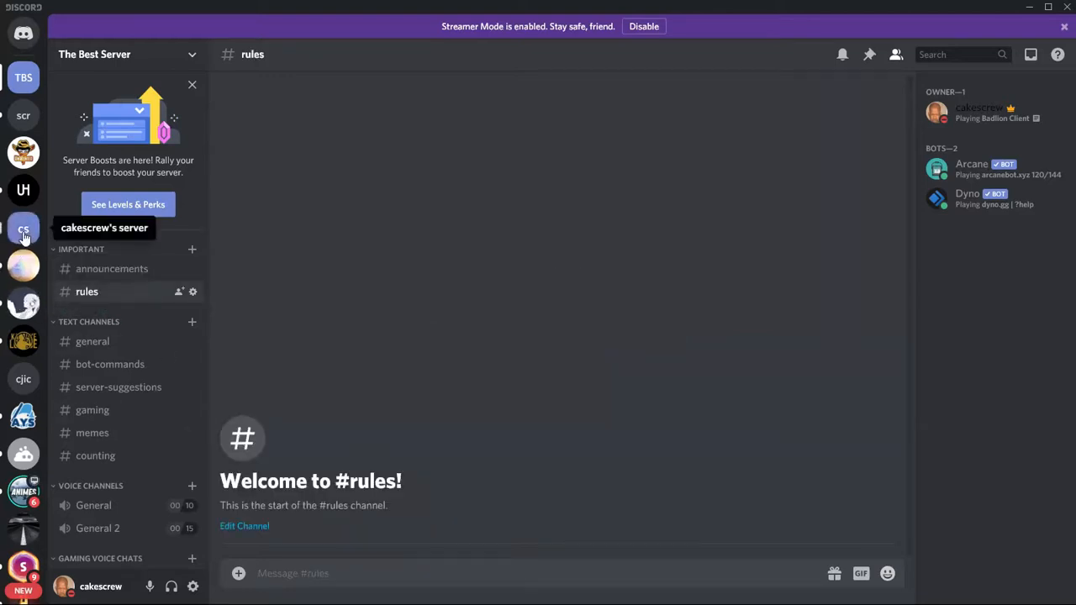